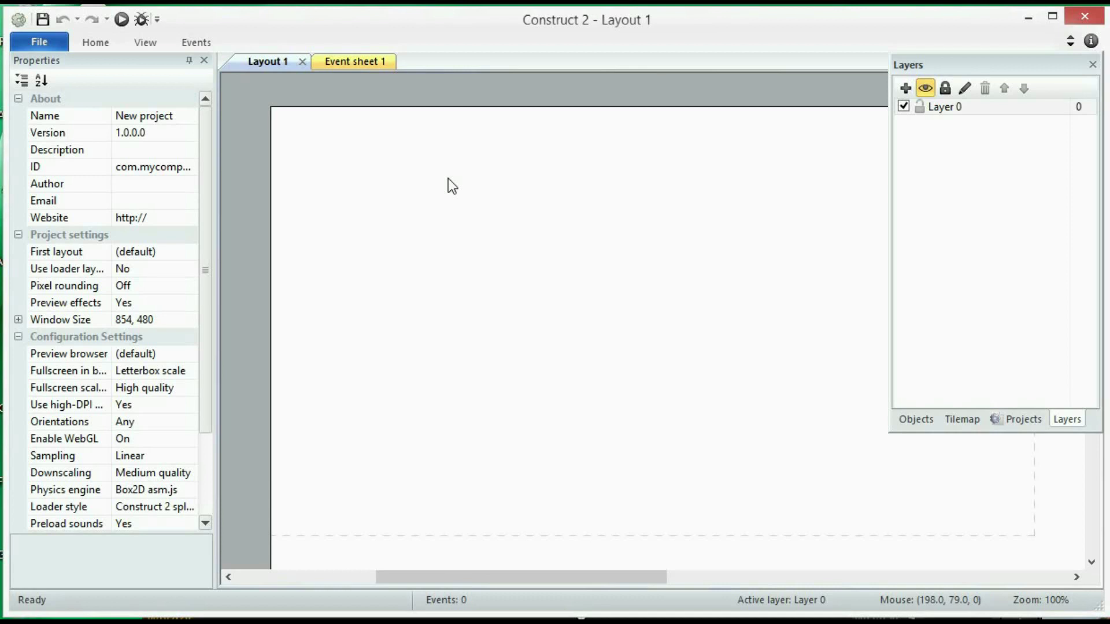
Set the project's window size to 500, 500 and check the value in the project properties
{"action": "left_click", "coordinate": [161, 315]}
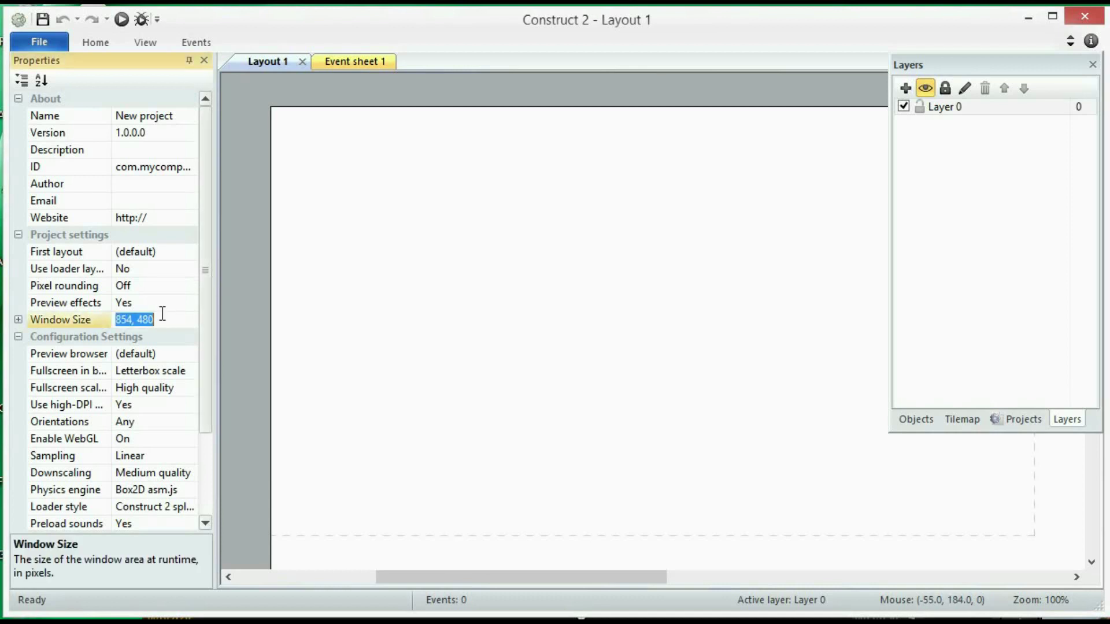
{"action": "type", "text": "500, 500"}
{"action": "key", "text": "Return"}
{"action": "left_click", "coordinate": [226, 335]}
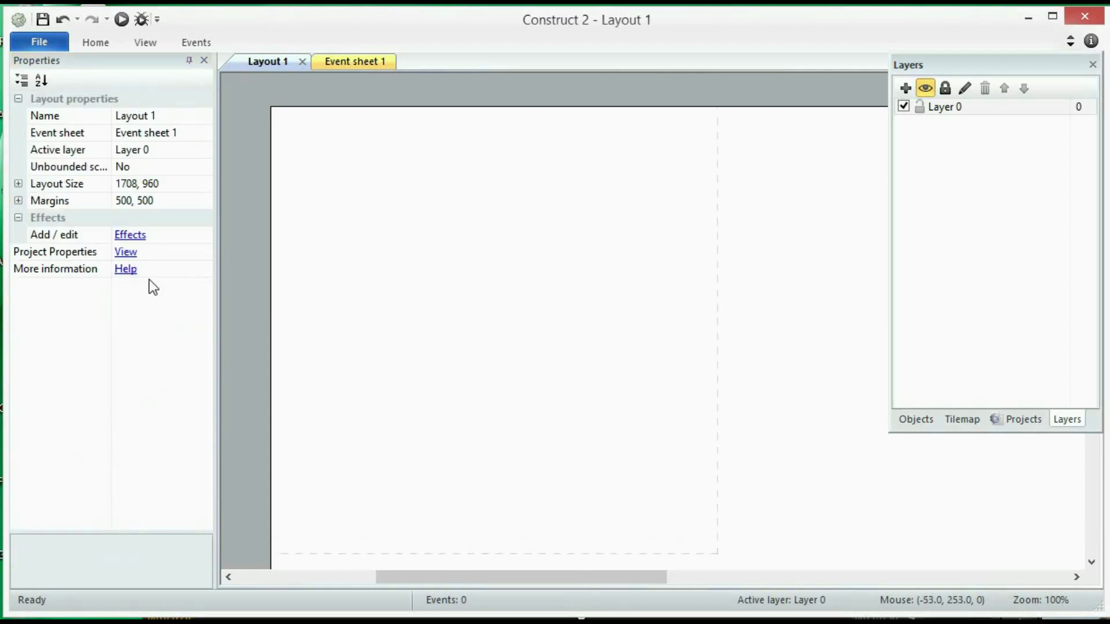
{"action": "left_click", "coordinate": [124, 251]}
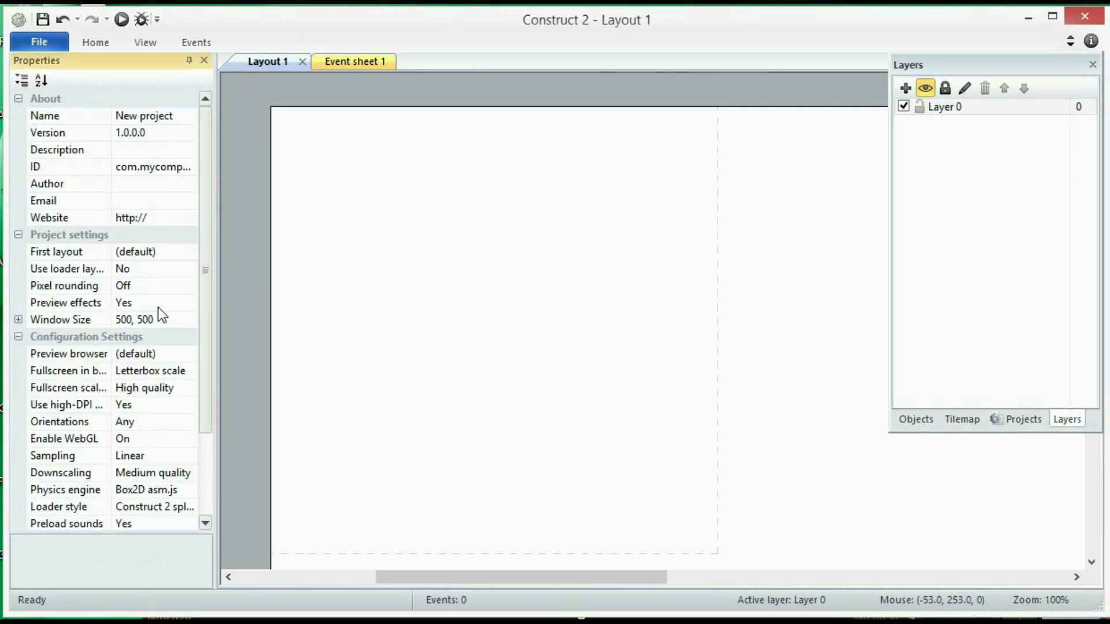
{"action": "left_click", "coordinate": [236, 283]}
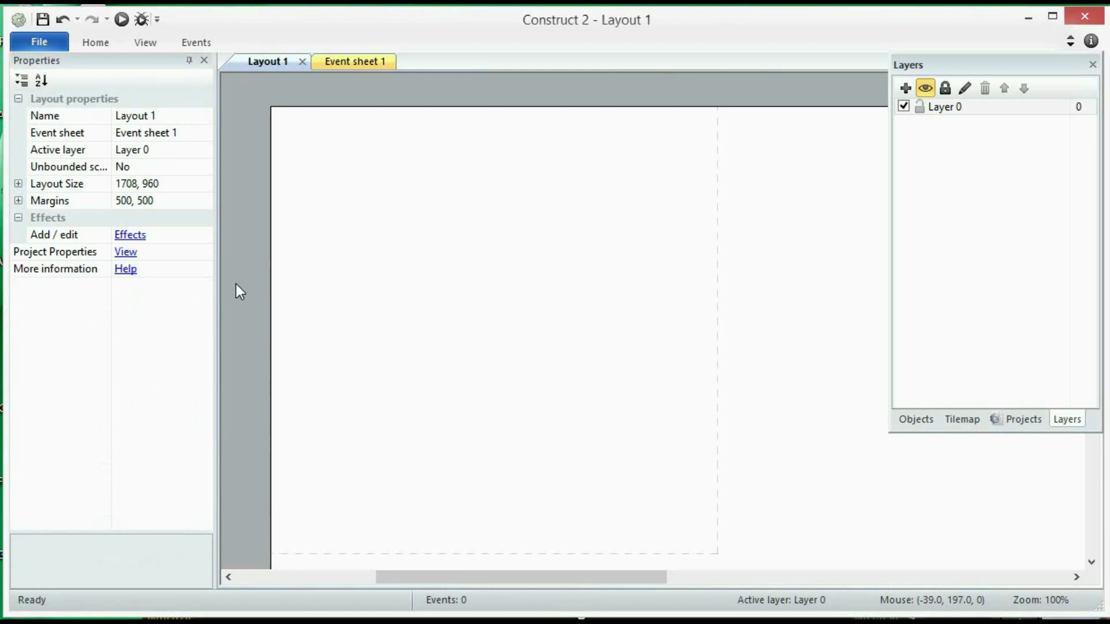
Set the size of Layout 1 to 500, 500
{"action": "left_click", "coordinate": [169, 188]}
{"action": "left_click", "coordinate": [167, 185]}
{"action": "type", "text": "500, "}
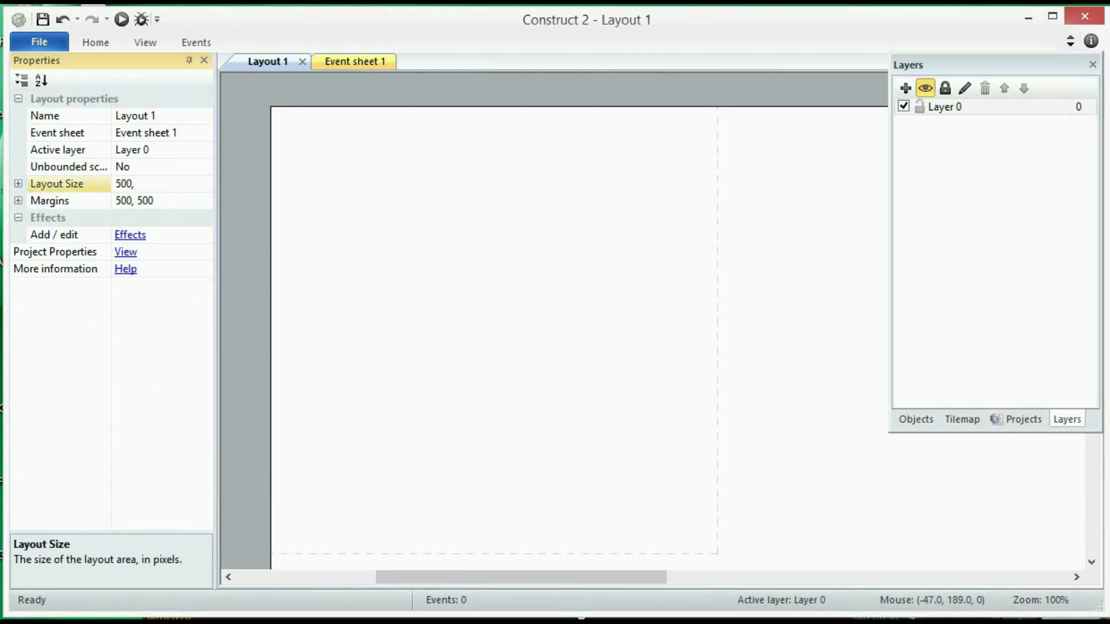
{"action": "type", "text": "500"}
{"action": "key", "text": "Return"}
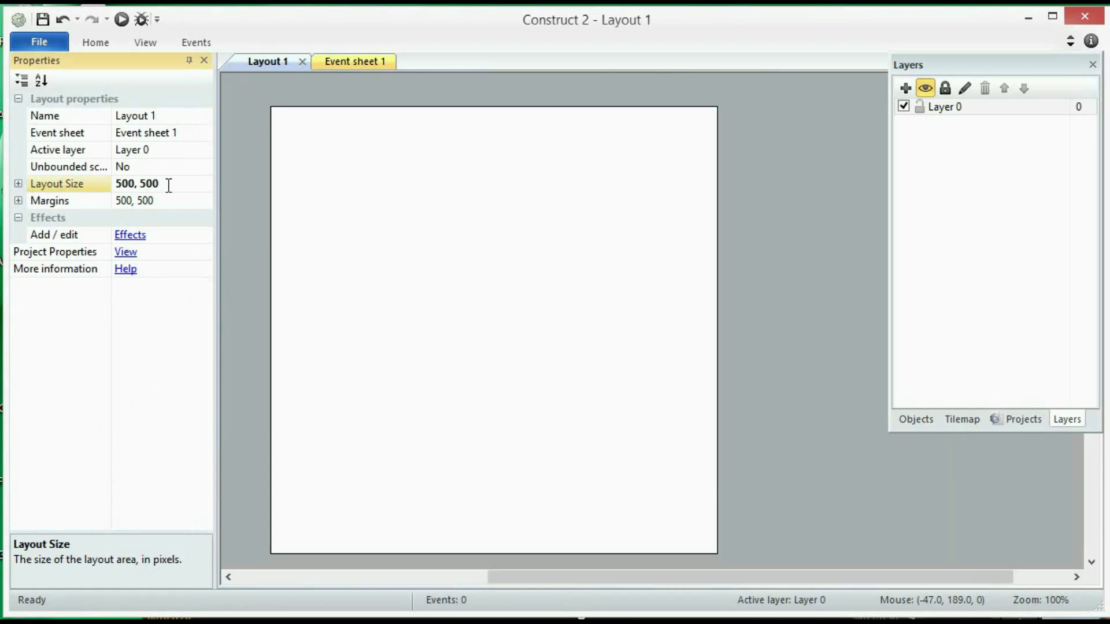
Set the project's sampling to Point in the configuration settings
{"action": "left_click", "coordinate": [126, 252]}
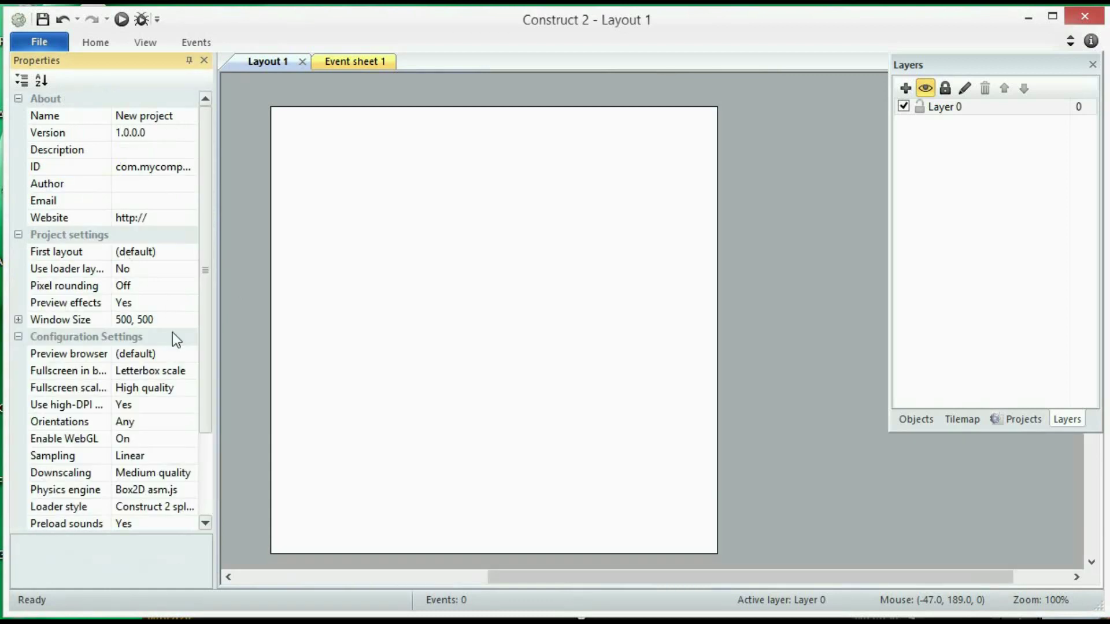
{"action": "left_click", "coordinate": [185, 455]}
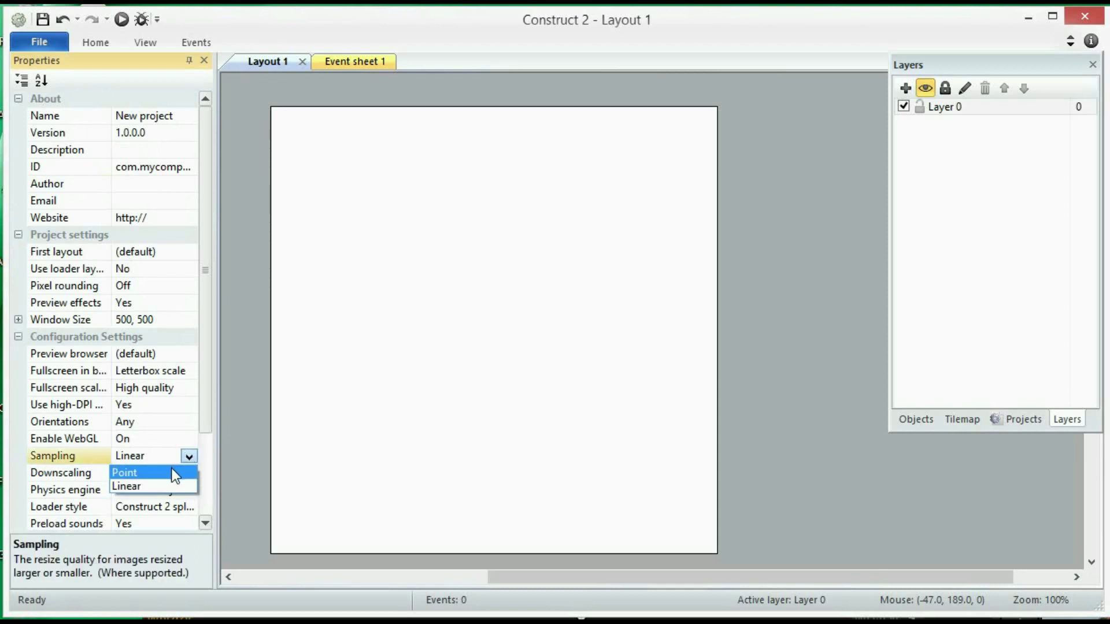
{"action": "left_click", "coordinate": [175, 473]}
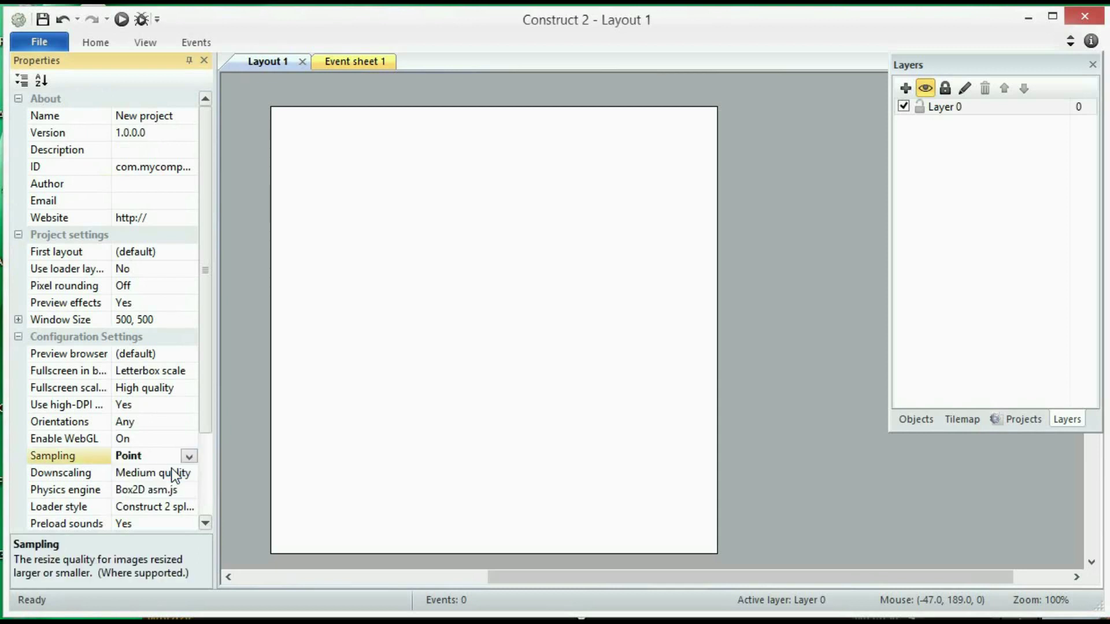
{"action": "left_click", "coordinate": [254, 337]}
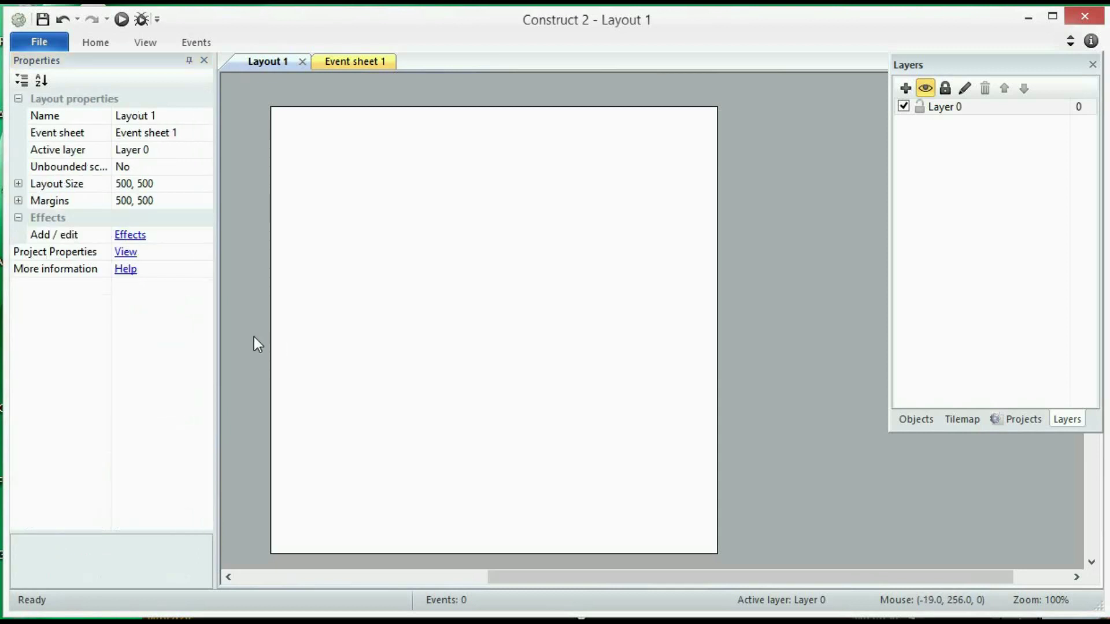
Rename Layer 0 as bg
{"action": "left_click", "coordinate": [948, 106]}
{"action": "left_click", "coordinate": [962, 90]}
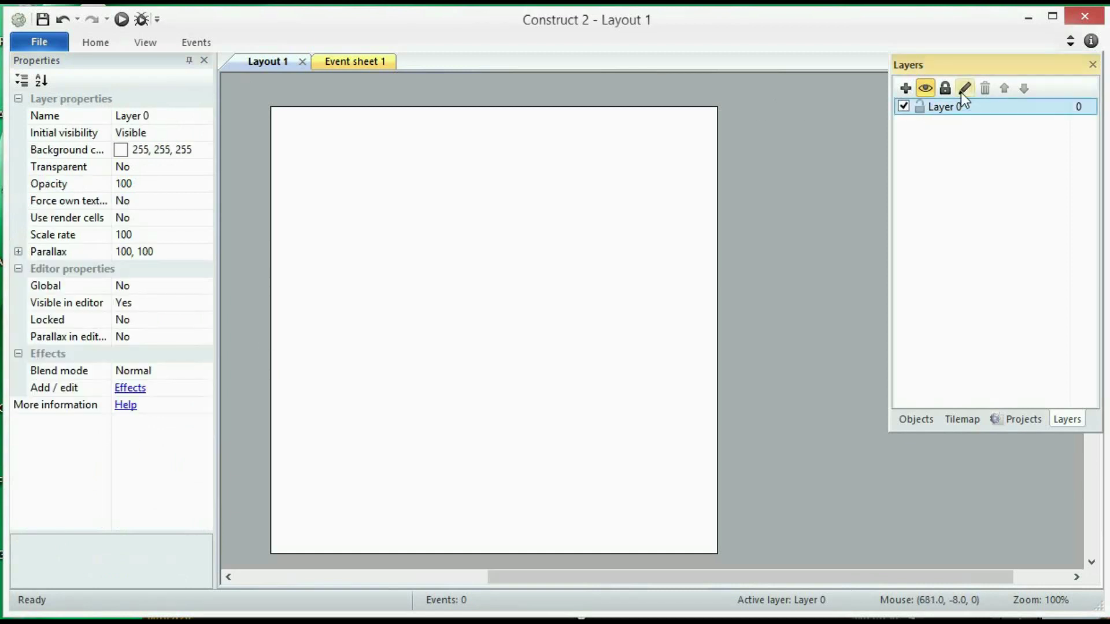
{"action": "type", "text": "bg"}
{"action": "key", "text": "Return"}
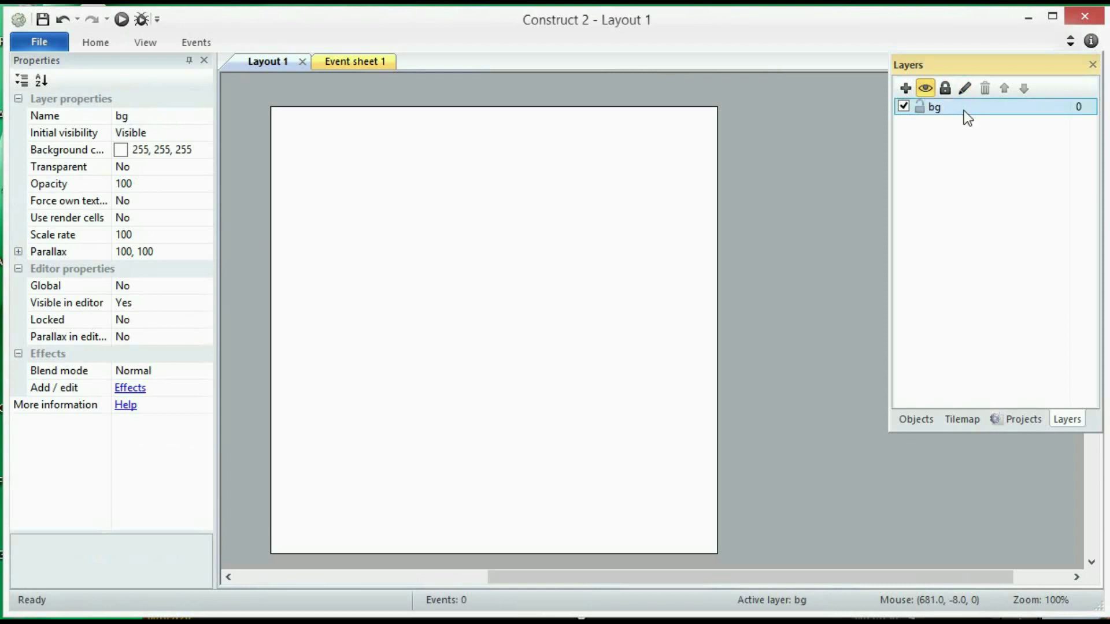
{"action": "left_click", "coordinate": [776, 183]}
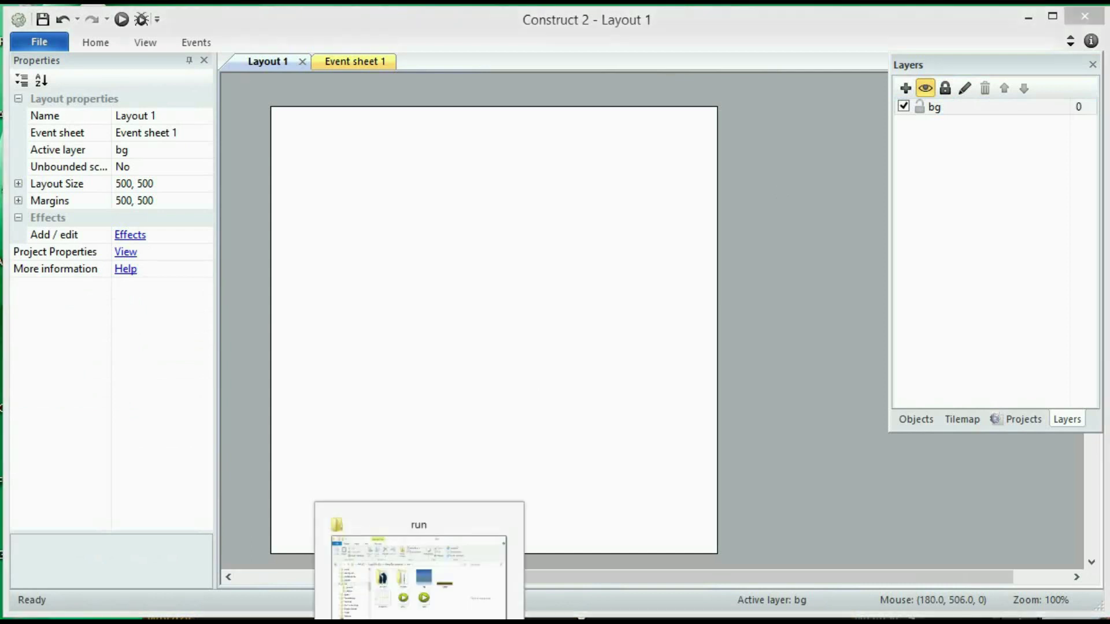
Bring the bg image from the run folder into the layout and position it over the layout area at about 249, 251
{"action": "left_click", "coordinate": [420, 622]}
{"action": "left_click", "coordinate": [657, 332]}
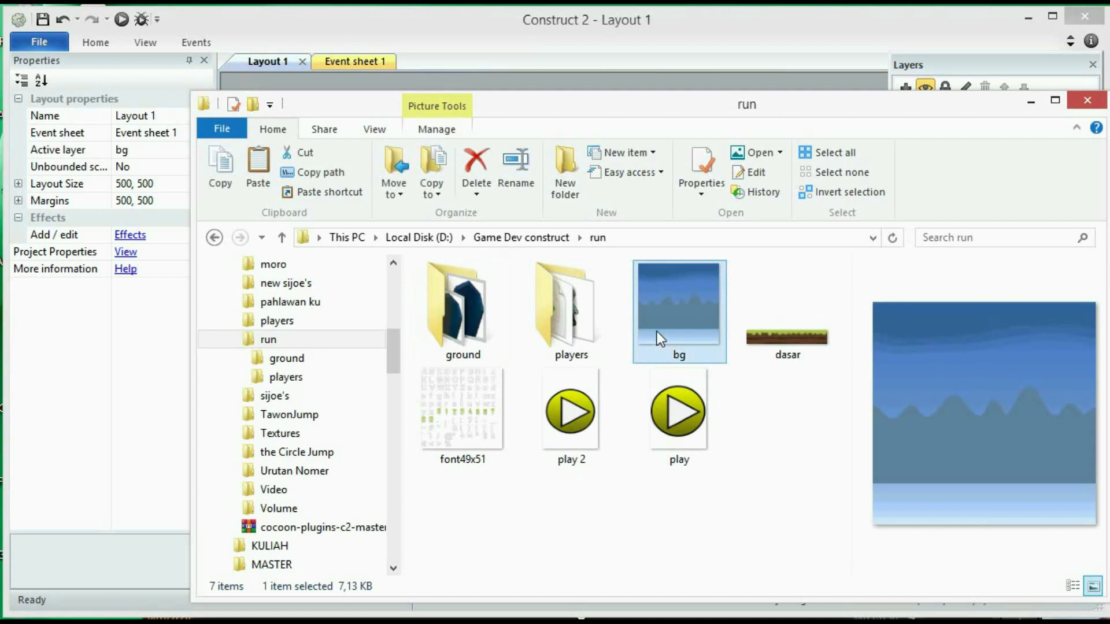
{"action": "left_click_drag", "start_coordinate": [656, 331], "coordinate": [529, 454]}
{"action": "left_click_drag", "start_coordinate": [470, 358], "coordinate": [432, 236]}
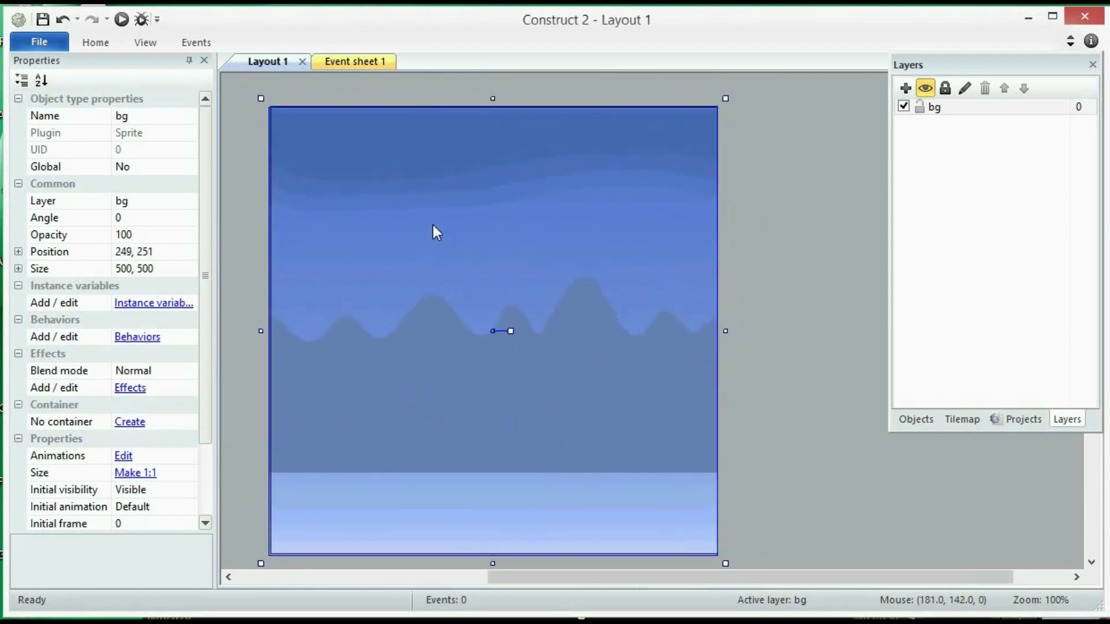
{"action": "left_click", "coordinate": [796, 232]}
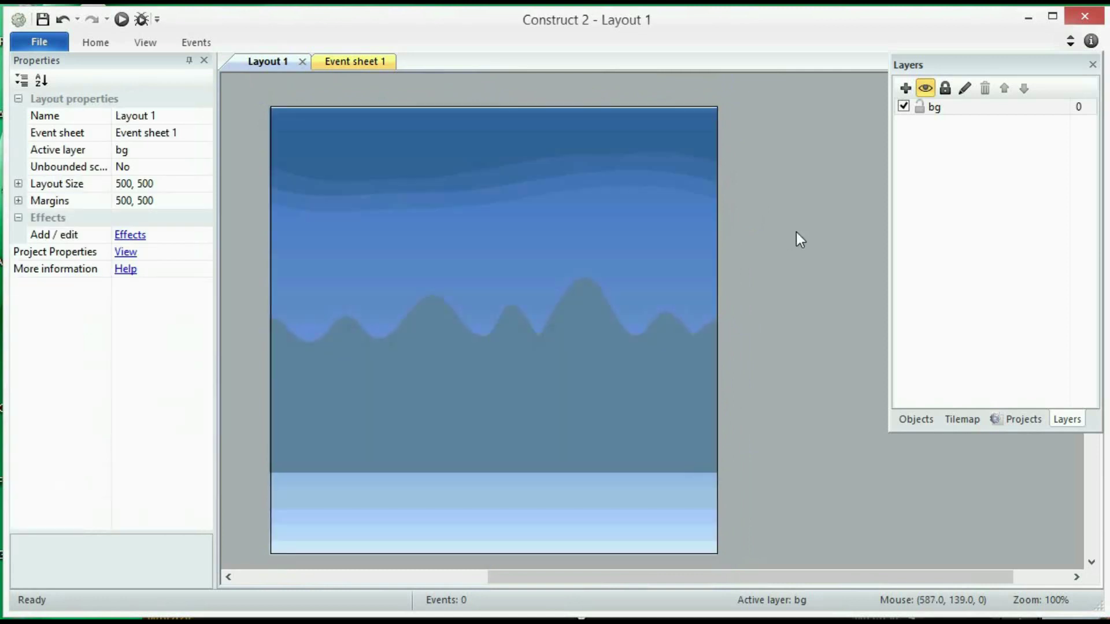
Stretch the bg sprite upward and to the right to about 503 by 504 so it covers the layout edges
{"action": "left_click", "coordinate": [584, 238]}
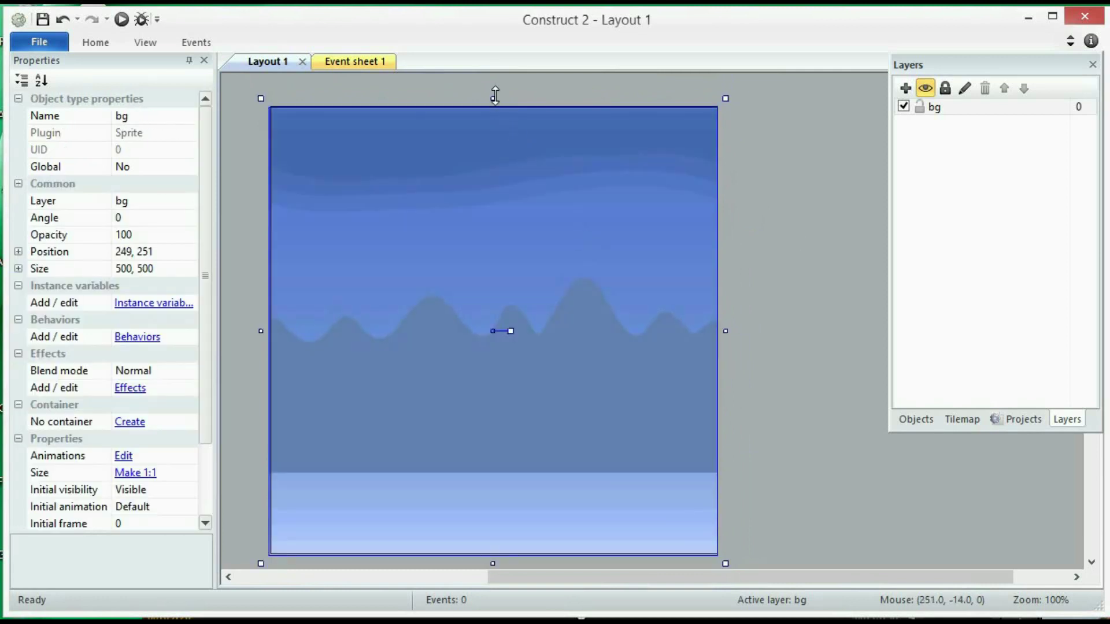
{"action": "left_click_drag", "start_coordinate": [495, 95], "coordinate": [495, 97]}
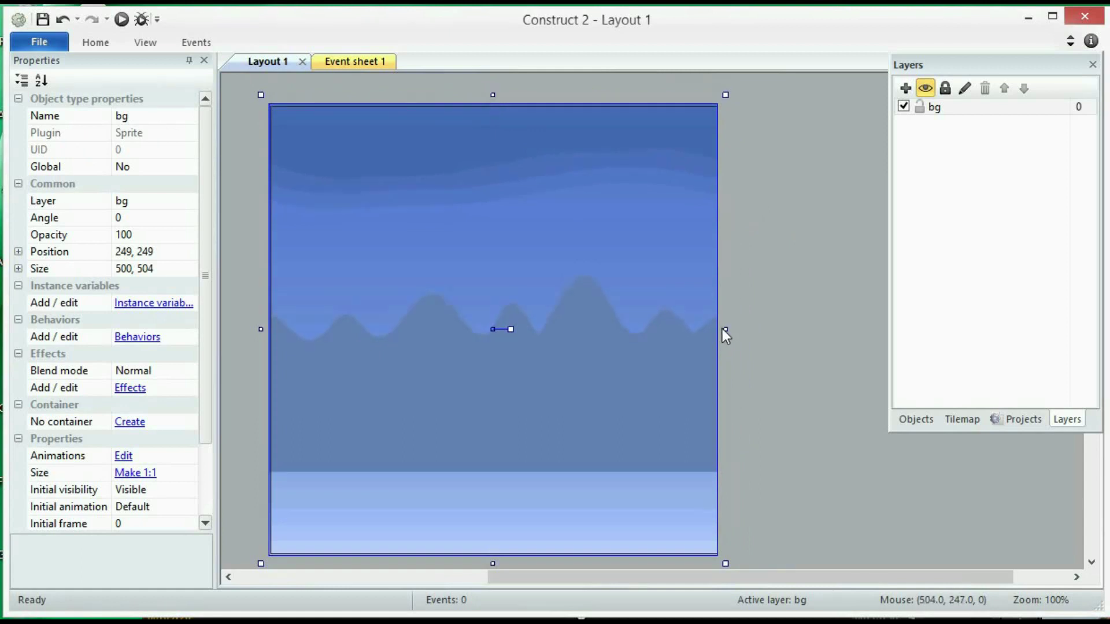
{"action": "left_click_drag", "start_coordinate": [723, 328], "coordinate": [725, 328]}
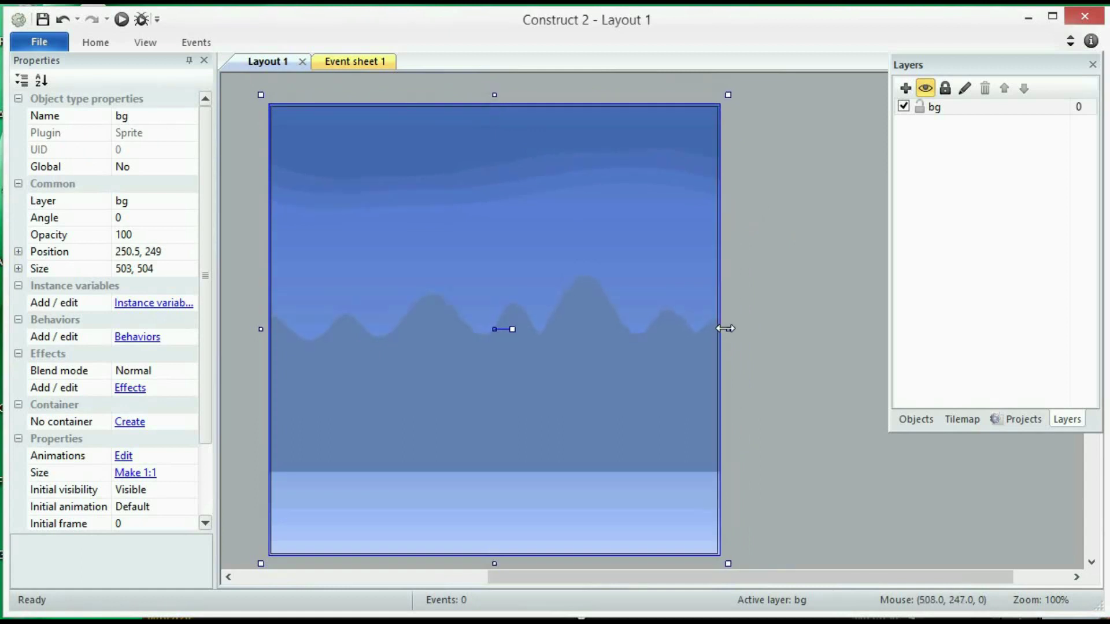
{"action": "left_click", "coordinate": [771, 323]}
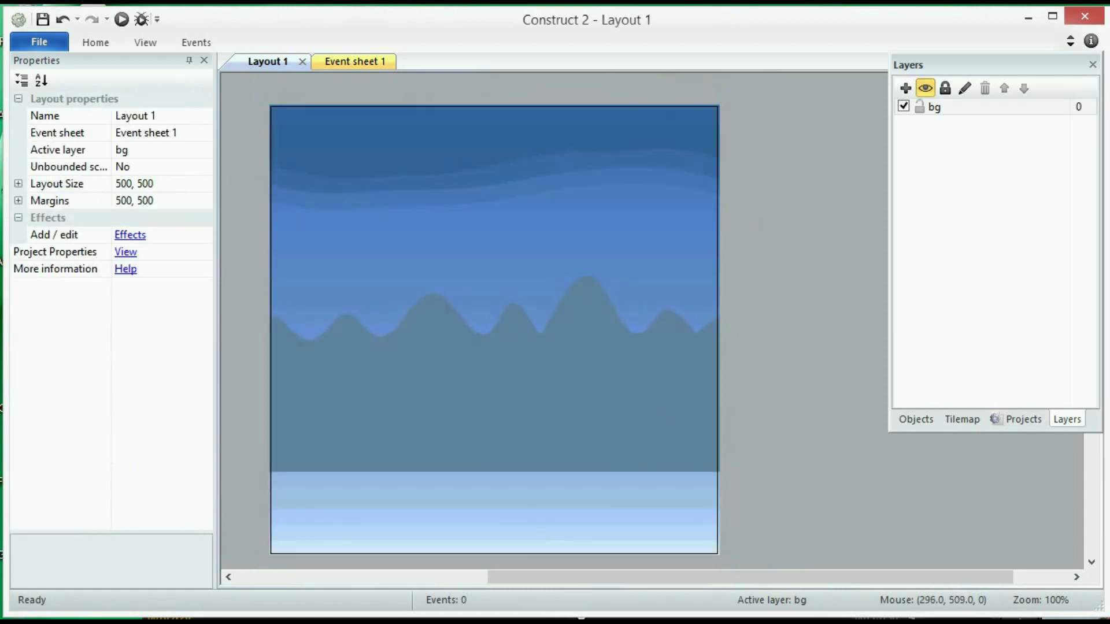
Bring the dasar ground image from the run folder into the layout and place it along the layout's bottom edge at about 250, 455
{"action": "key", "text": "alt+Tab"}
{"action": "left_click", "coordinate": [769, 346]}
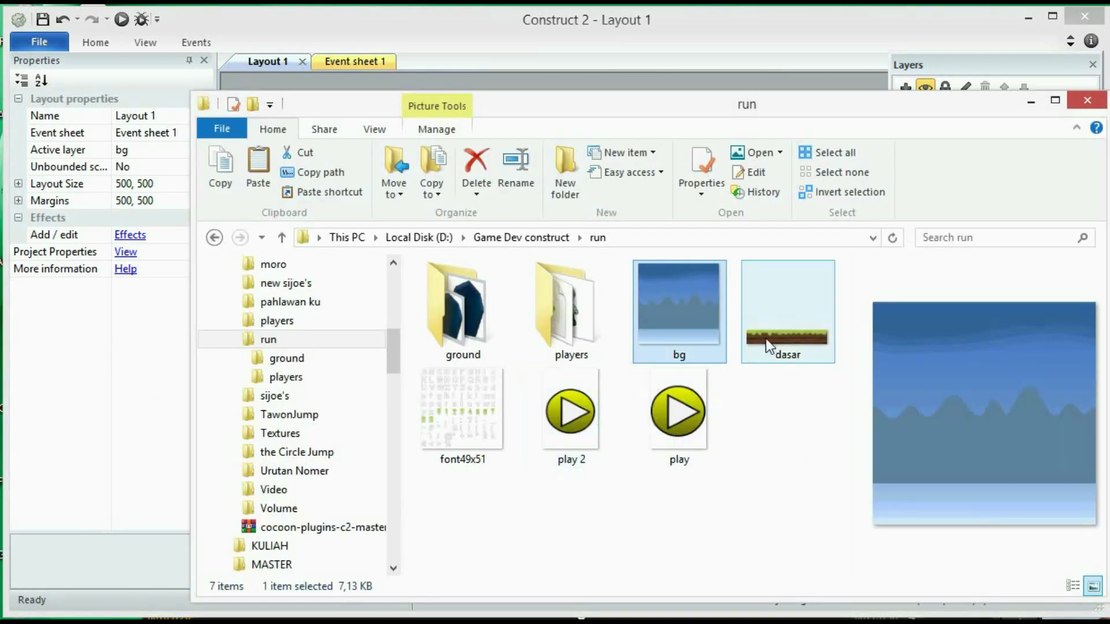
{"action": "left_click_drag", "start_coordinate": [769, 347], "coordinate": [542, 388]}
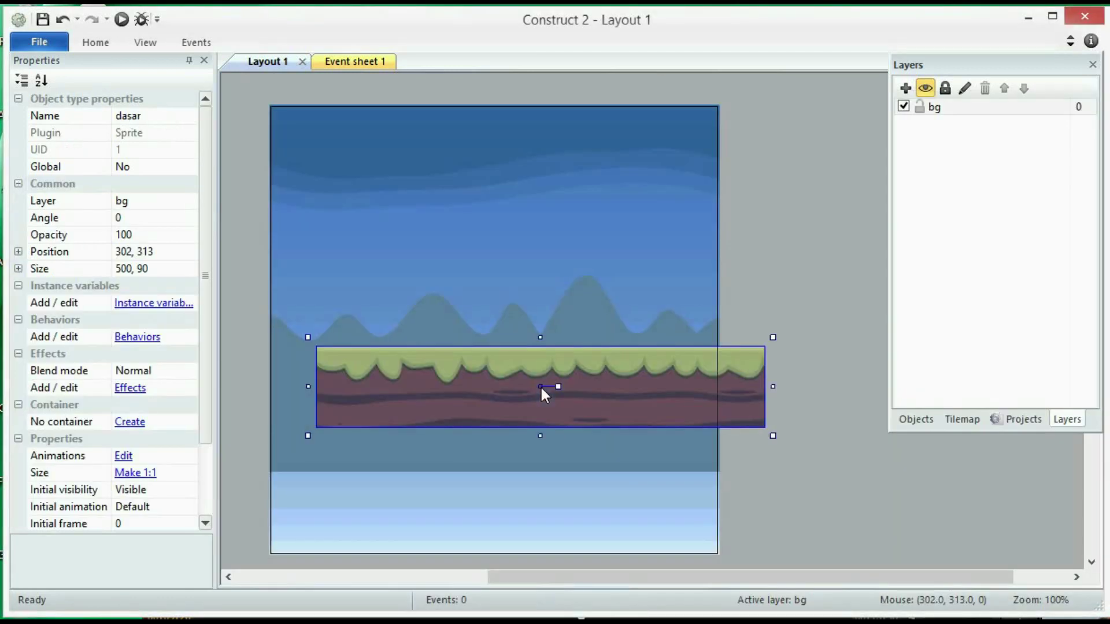
{"action": "left_click_drag", "start_coordinate": [473, 411], "coordinate": [426, 534]}
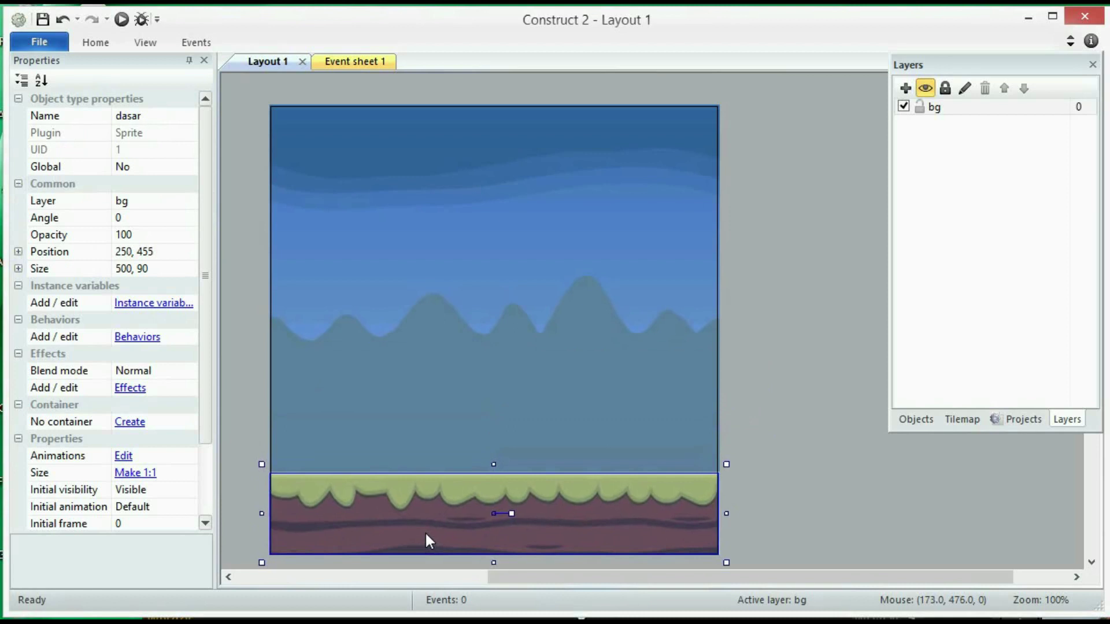
{"action": "left_click", "coordinate": [800, 516]}
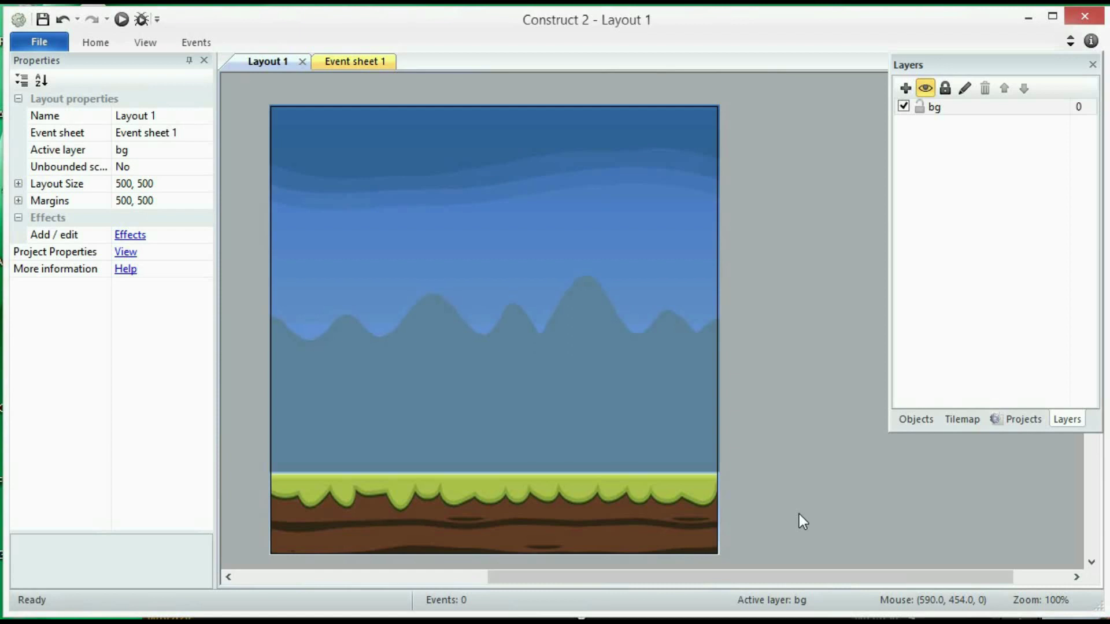
Widen the dasar ground sprite past both side edges of the layout to about 514 by 90
{"action": "left_click", "coordinate": [695, 517]}
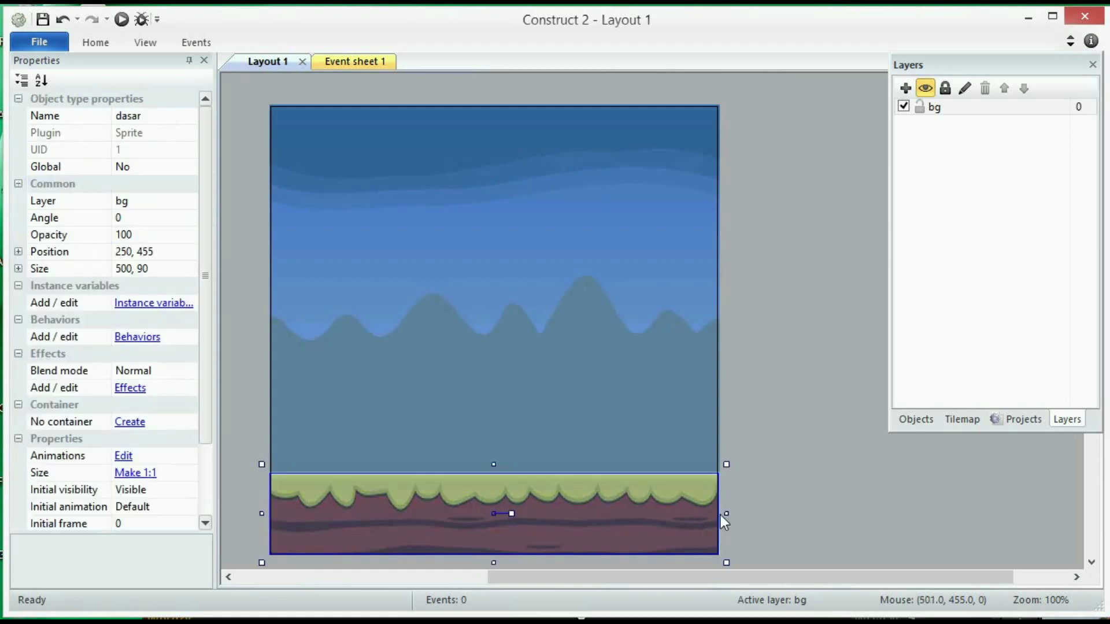
{"action": "left_click_drag", "start_coordinate": [726, 514], "coordinate": [732, 513]}
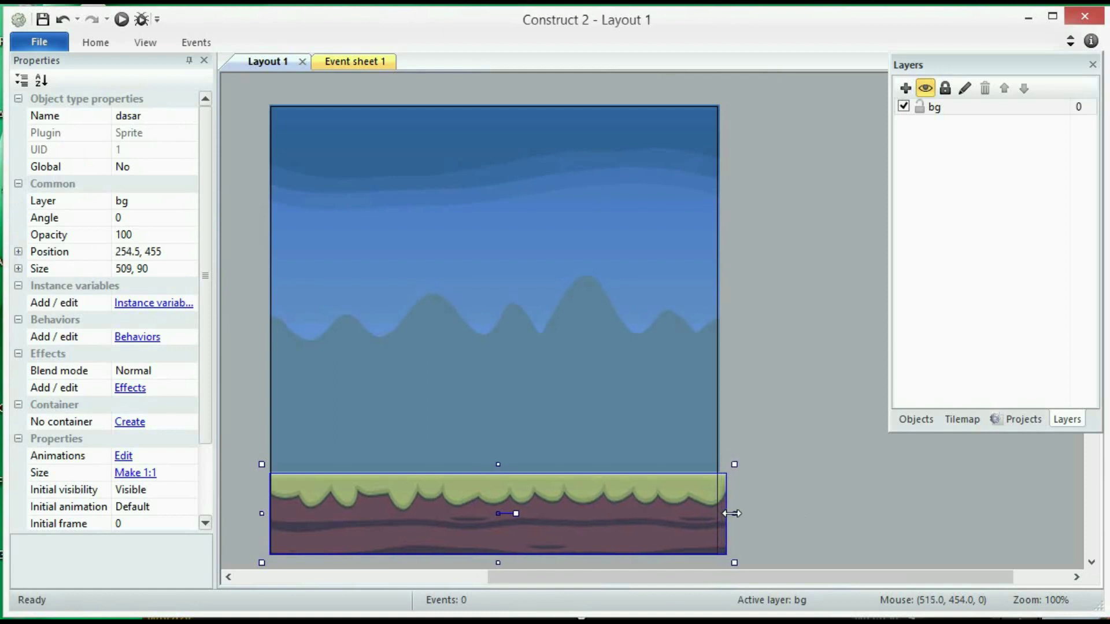
{"action": "left_click", "coordinate": [816, 488]}
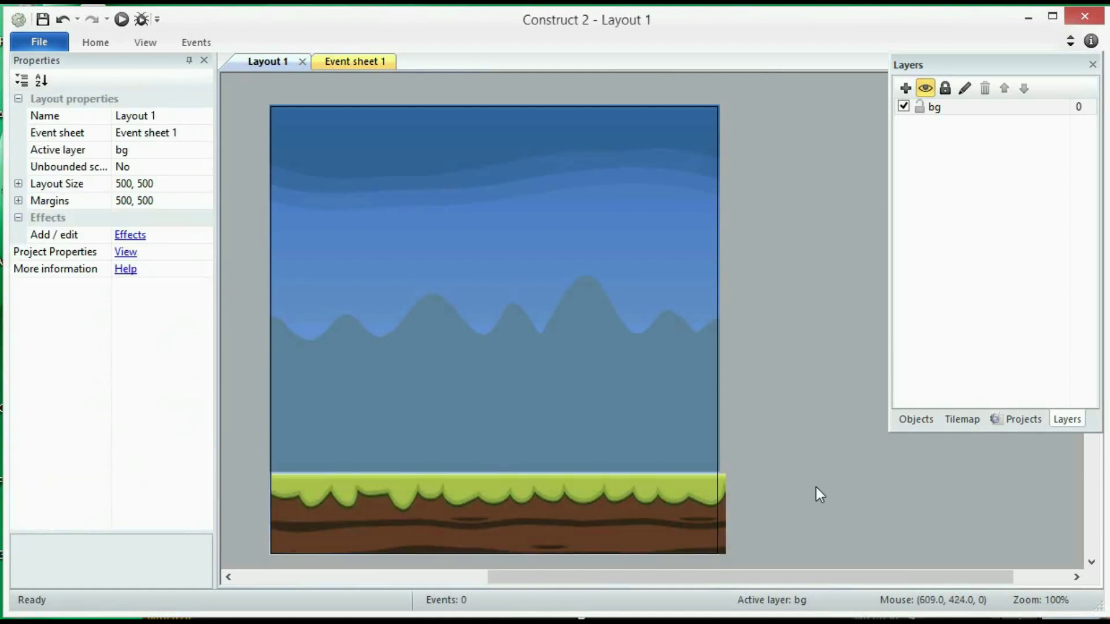
{"action": "left_click", "coordinate": [408, 495]}
{"action": "left_click_drag", "start_coordinate": [261, 519], "coordinate": [256, 518]}
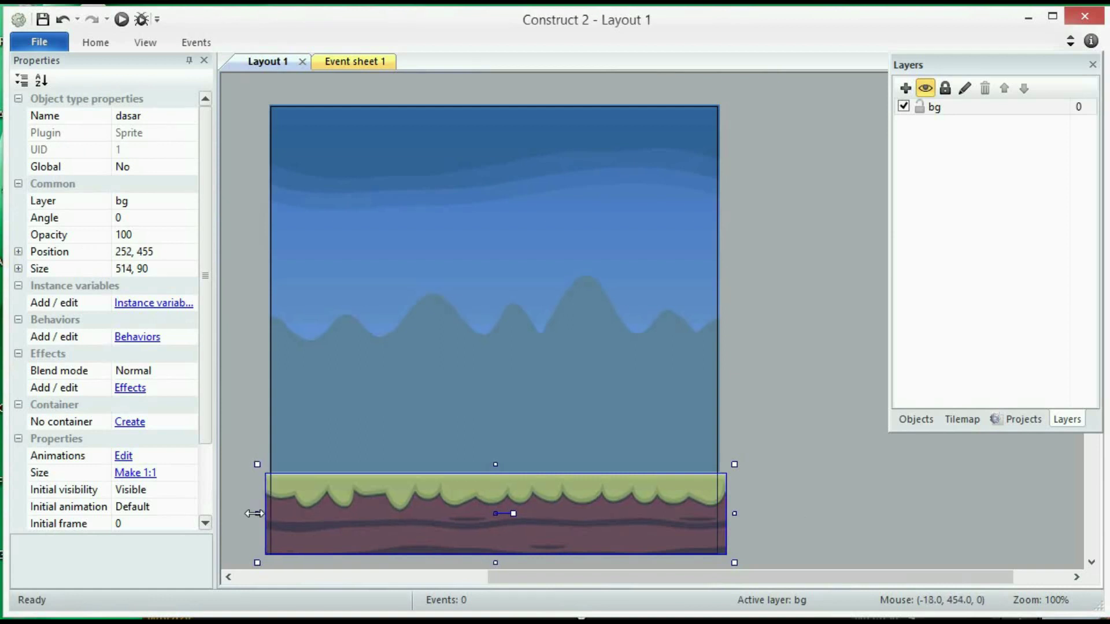
{"action": "left_click", "coordinate": [750, 426]}
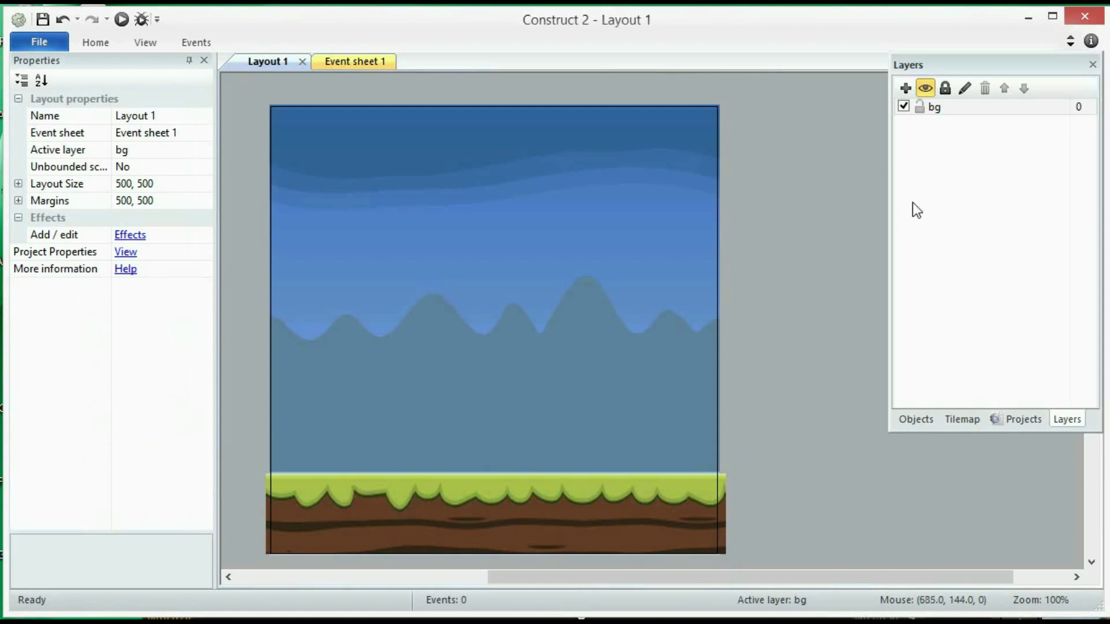
Add a new layer above bg and name it object
{"action": "left_click", "coordinate": [905, 93]}
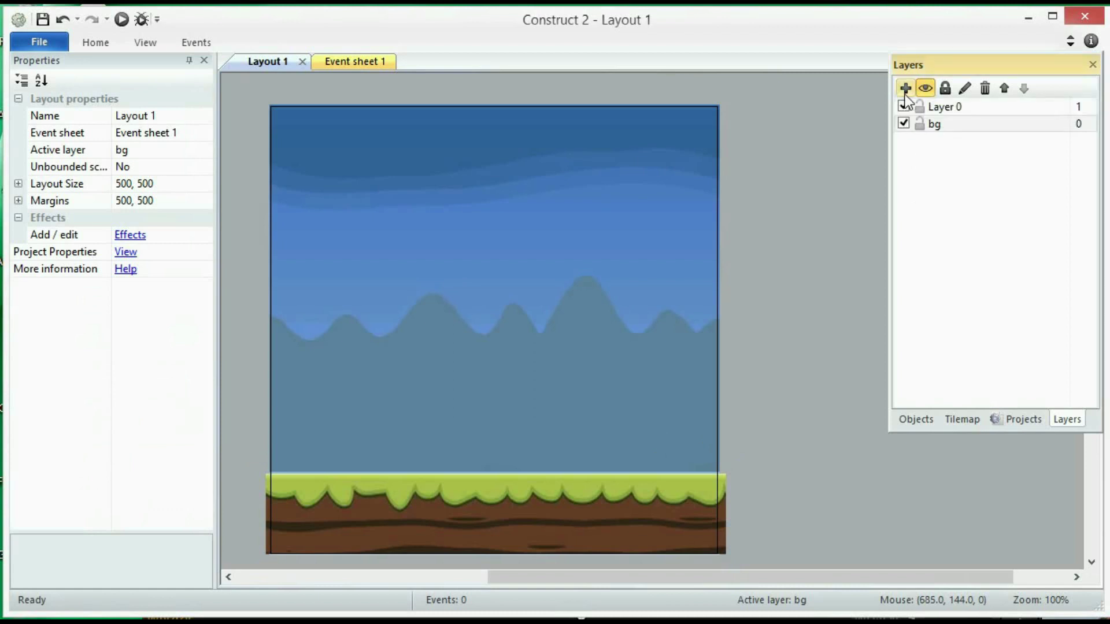
{"action": "left_click", "coordinate": [942, 109]}
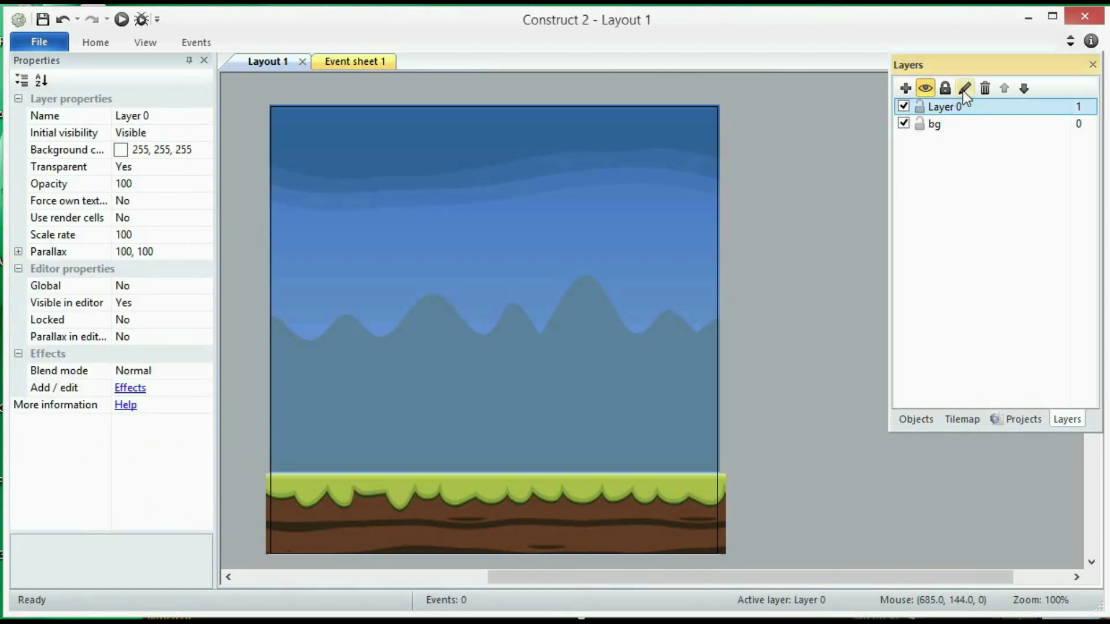
{"action": "left_click", "coordinate": [962, 90]}
{"action": "key", "text": "Return"}
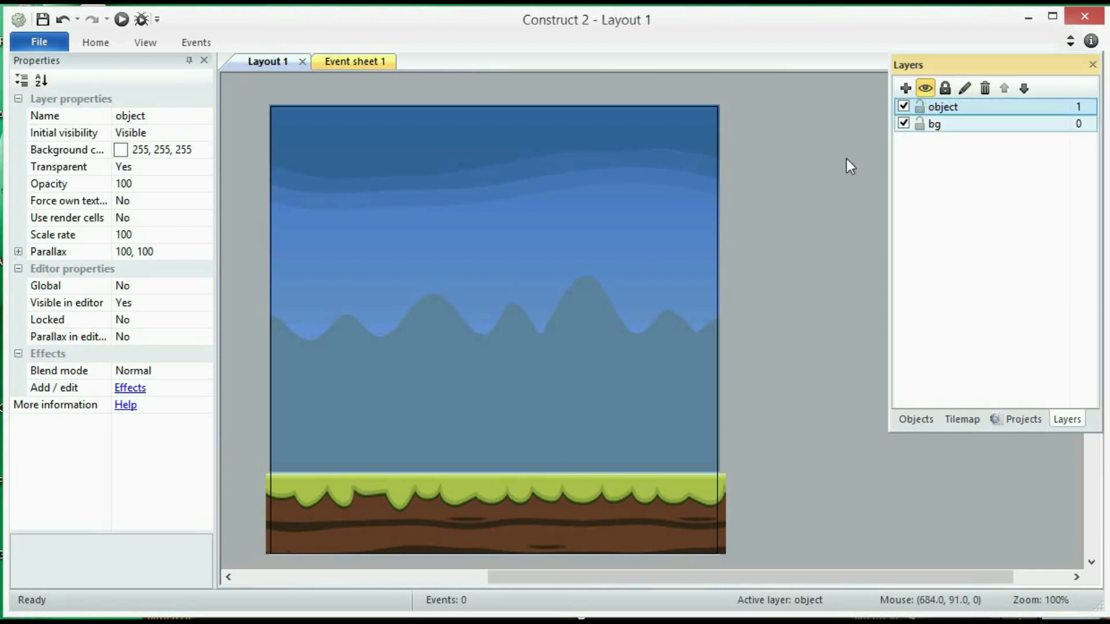
Insert a new Sprite object into the layout on the object layer
{"action": "double_click", "coordinate": [794, 185]}
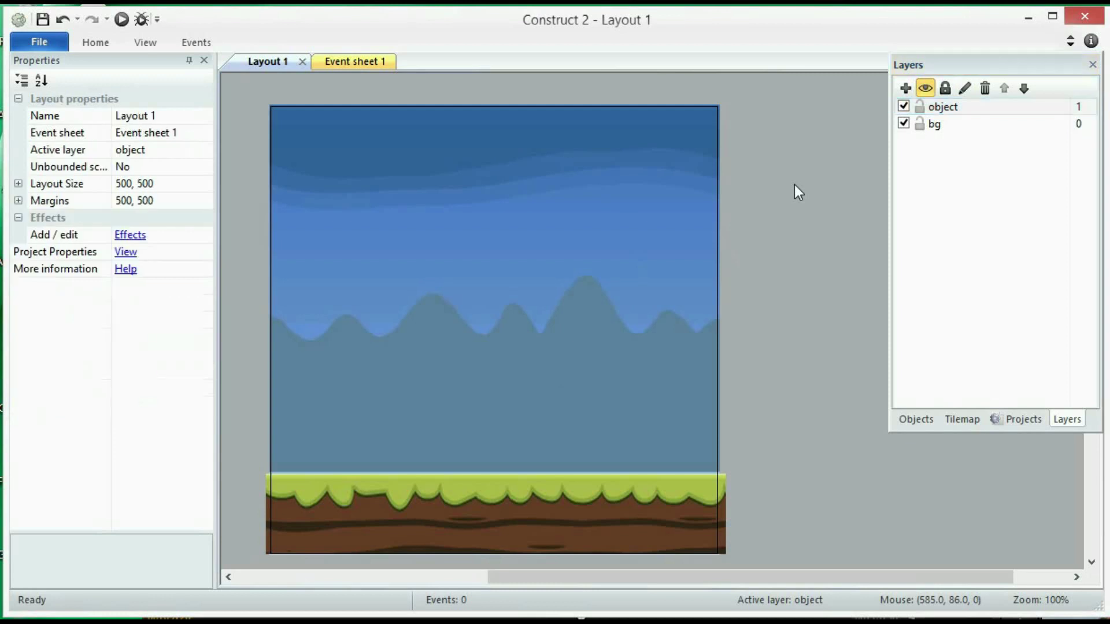
{"action": "double_click", "coordinate": [636, 384]}
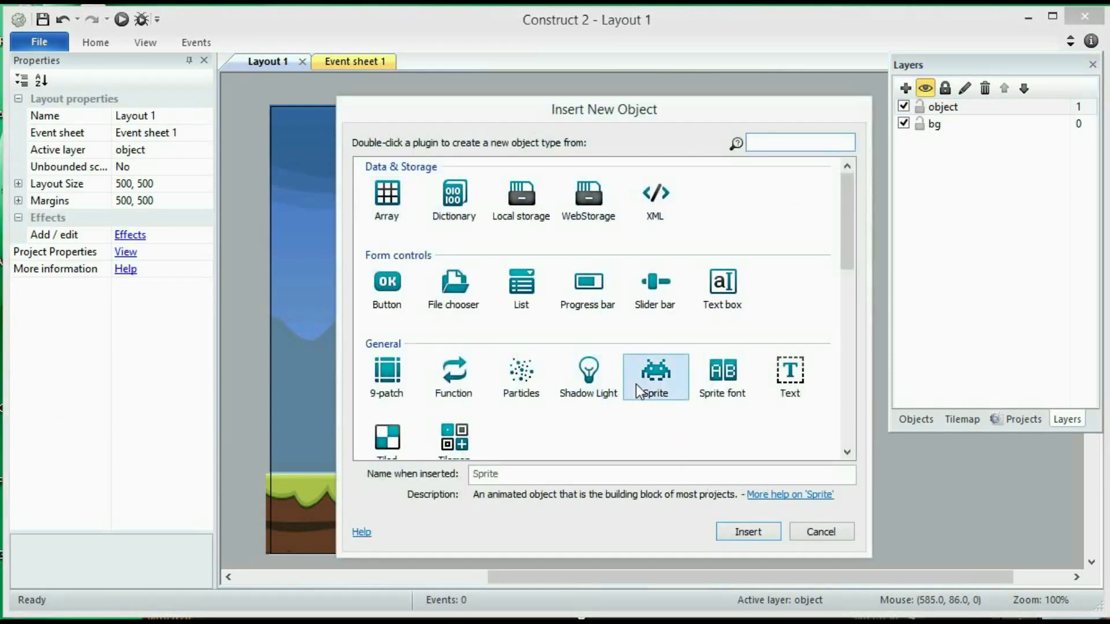
{"action": "left_click", "coordinate": [528, 313]}
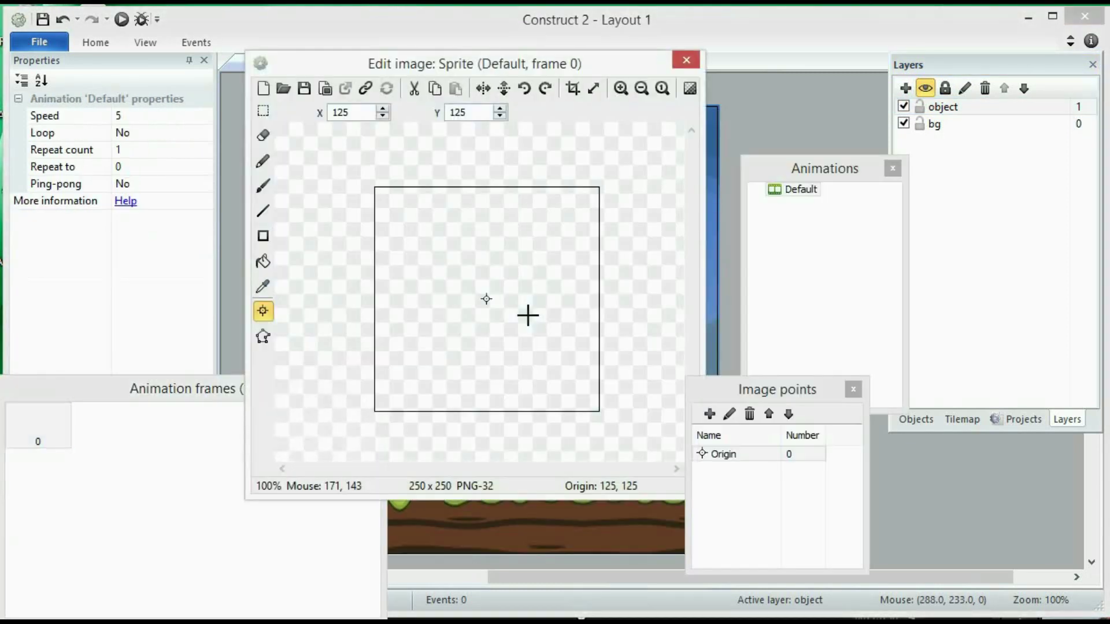
Rename the sprite's Default animation as stand
{"action": "left_click", "coordinate": [789, 194]}
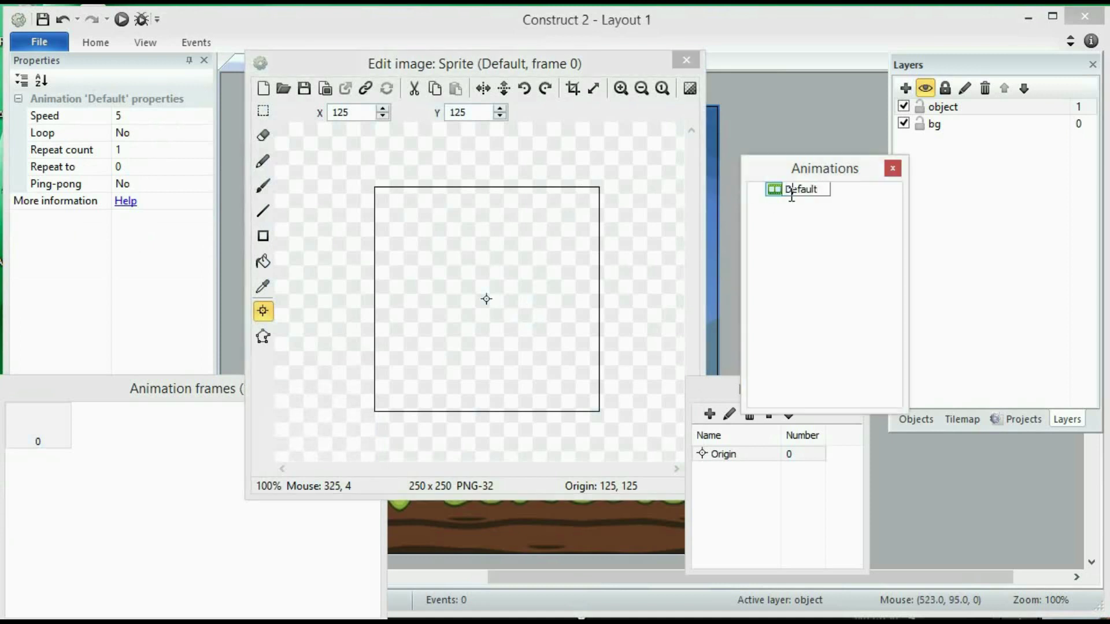
{"action": "left_click_drag", "start_coordinate": [831, 192], "coordinate": [760, 193]}
{"action": "type", "text": "stand"}
{"action": "key", "text": "Return"}
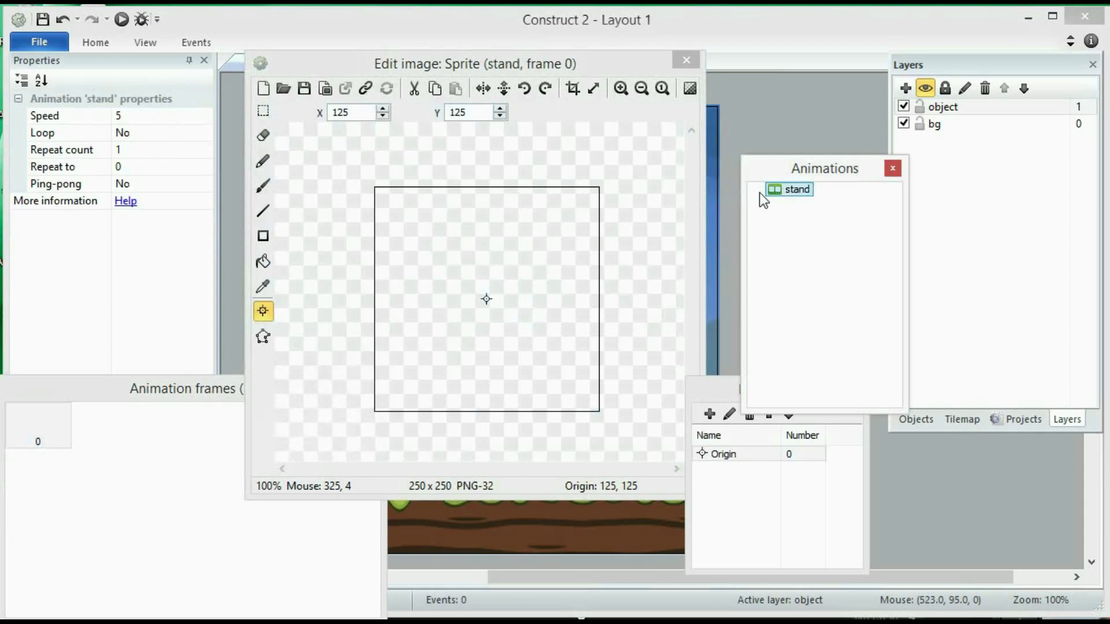
Load the stand image from the players folder into the stand animation's frame
{"action": "left_click", "coordinate": [556, 246]}
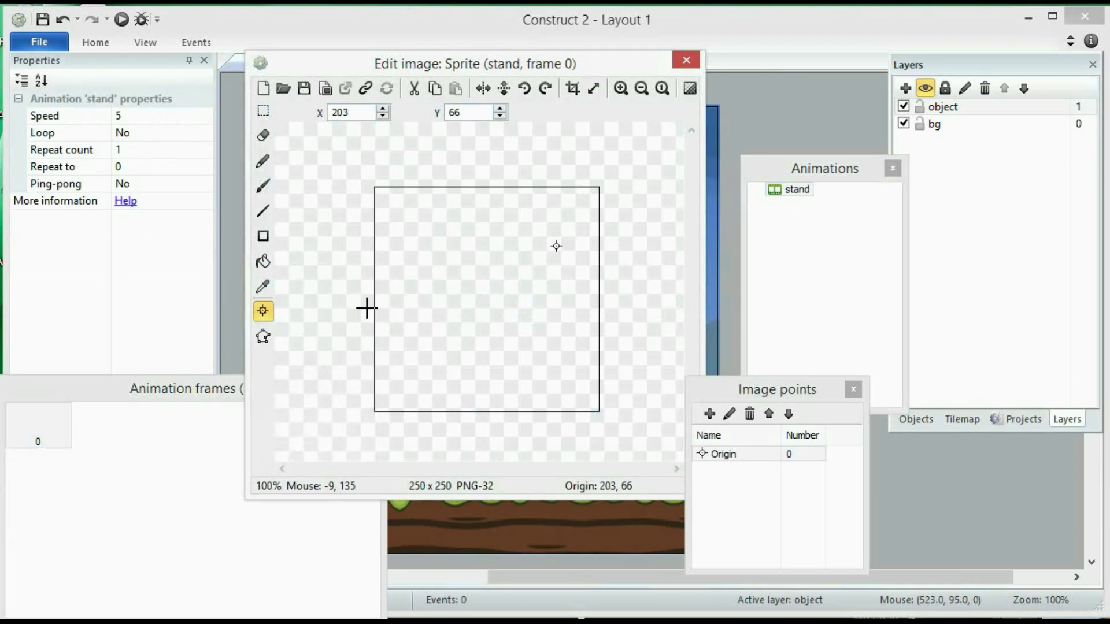
{"action": "left_click", "coordinate": [284, 89]}
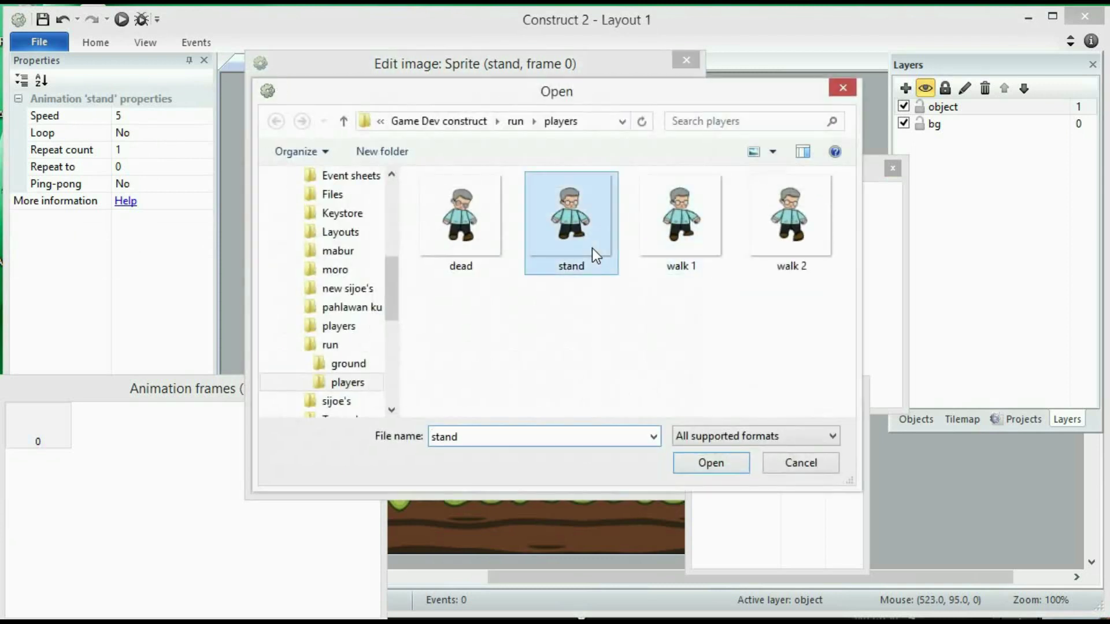
{"action": "double_click", "coordinate": [591, 250]}
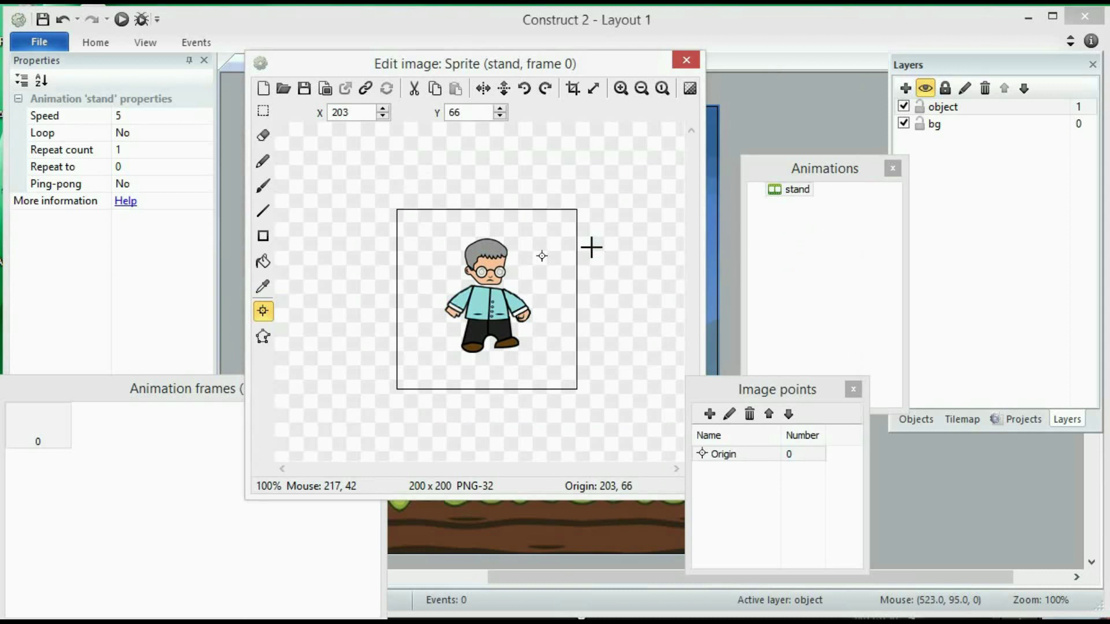
Keep Loop at No for the stand animation and place its origin between the character's legs at about 103, 142
{"action": "left_click", "coordinate": [203, 134]}
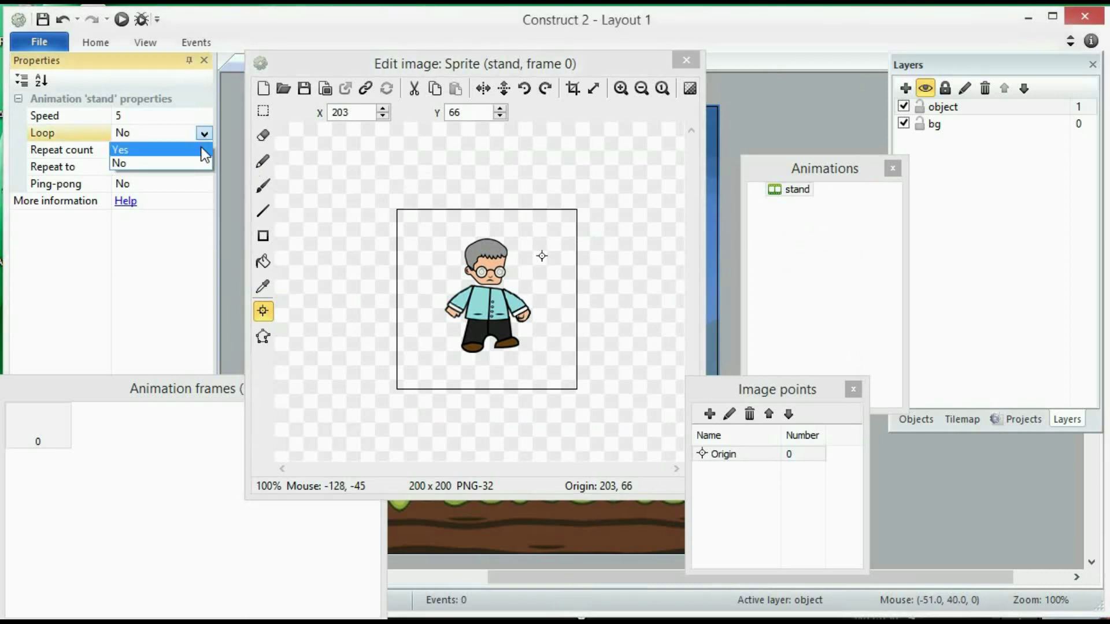
{"action": "left_click", "coordinate": [204, 163]}
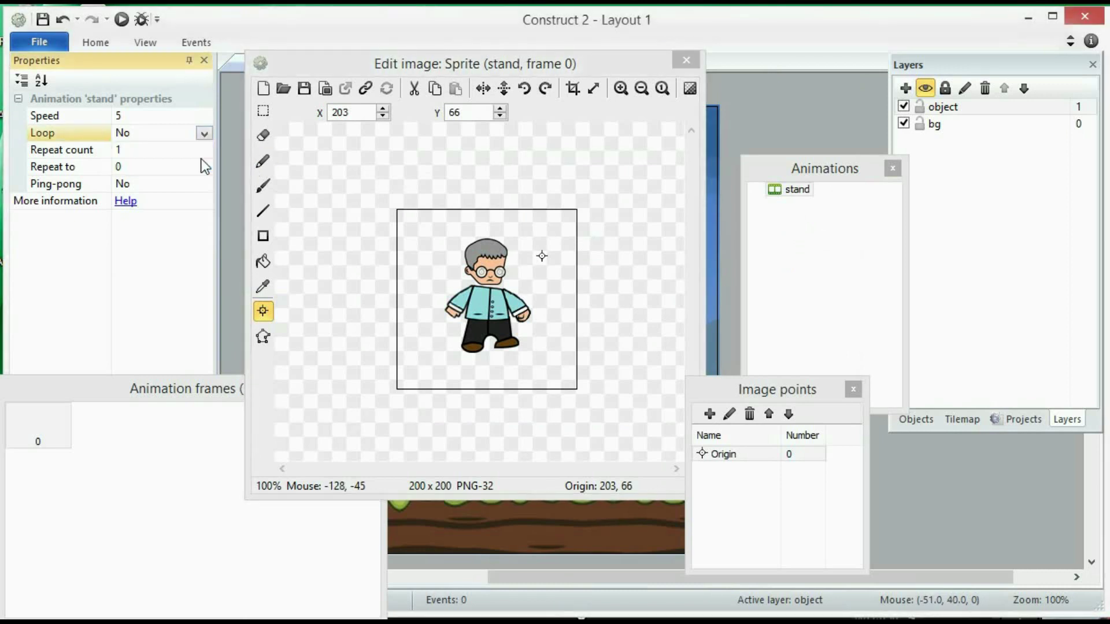
{"action": "left_click", "coordinate": [489, 338]}
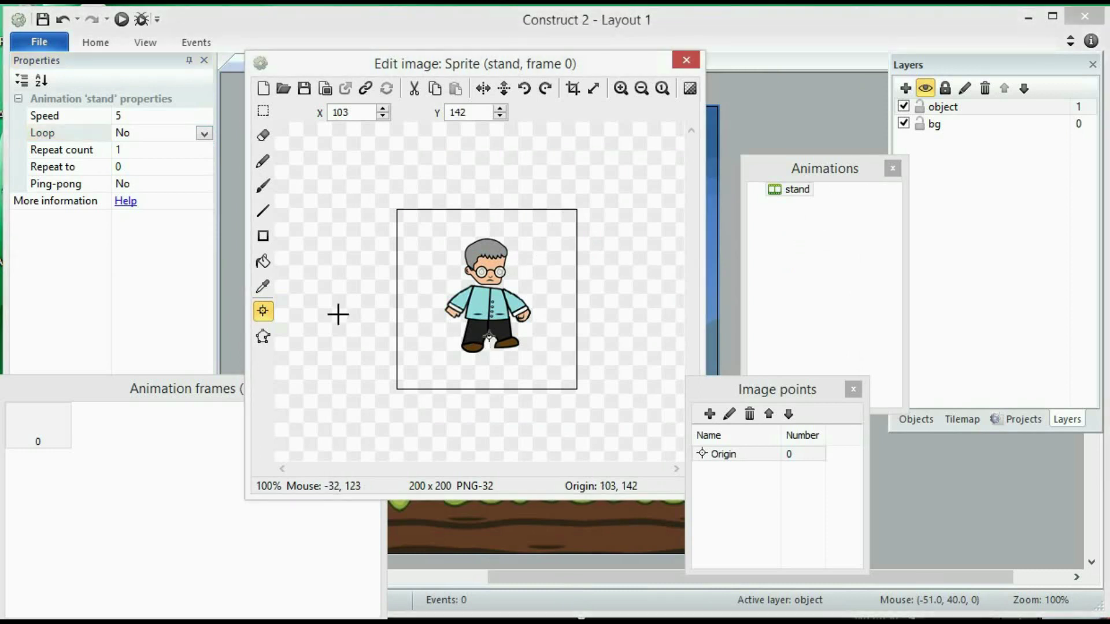
{"action": "left_click", "coordinate": [263, 310]}
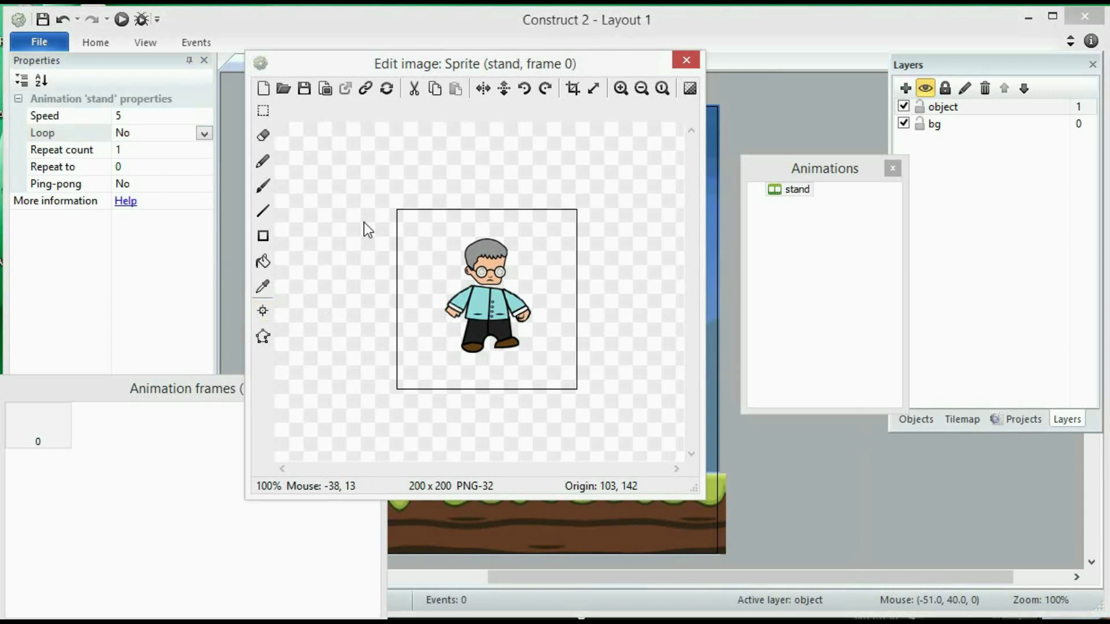
Add a new animation to the sprite and name it walk
{"action": "right_click", "coordinate": [809, 269]}
{"action": "left_click", "coordinate": [820, 280]}
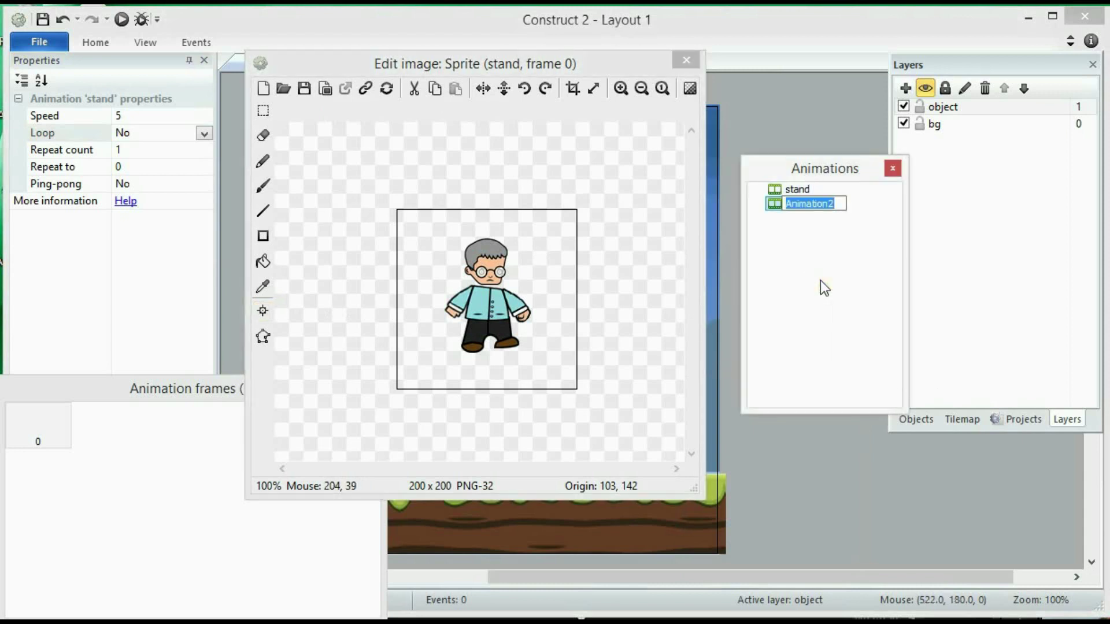
{"action": "type", "text": "walk"}
{"action": "key", "text": "Return"}
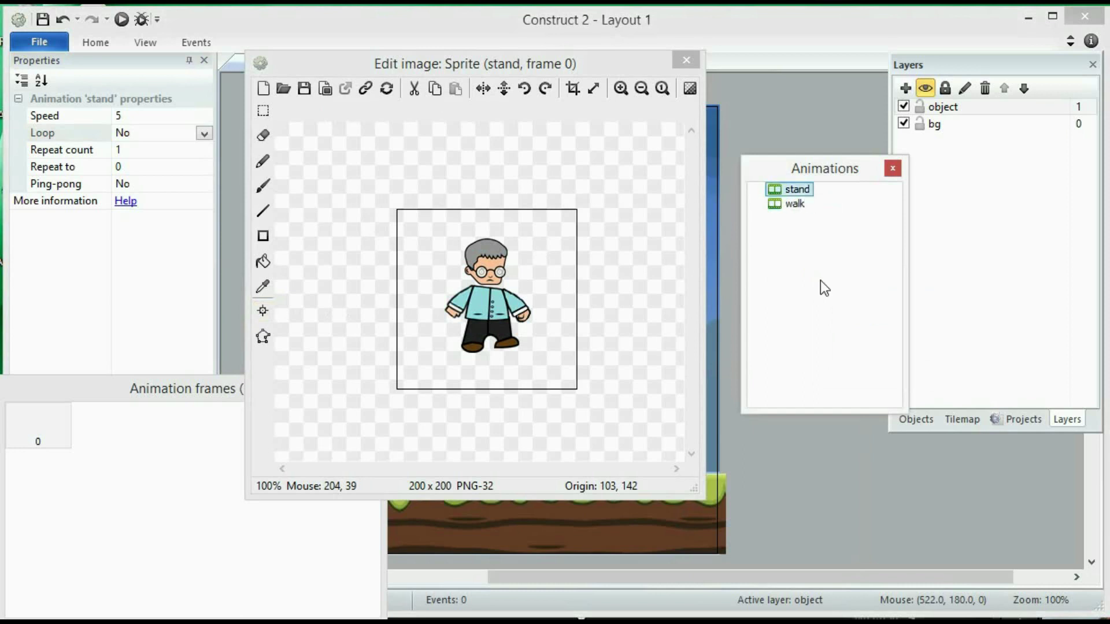
Import the walk 1 and walk 2 images as frames of the walk animation and delete its blank first frame
{"action": "left_click", "coordinate": [793, 208]}
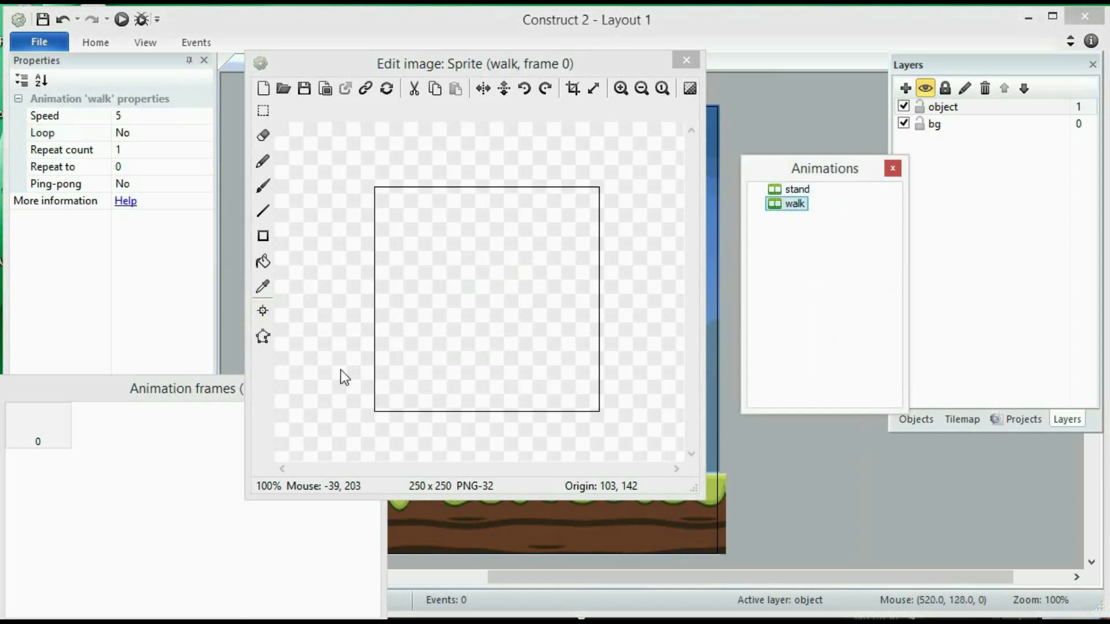
{"action": "right_click", "coordinate": [157, 452]}
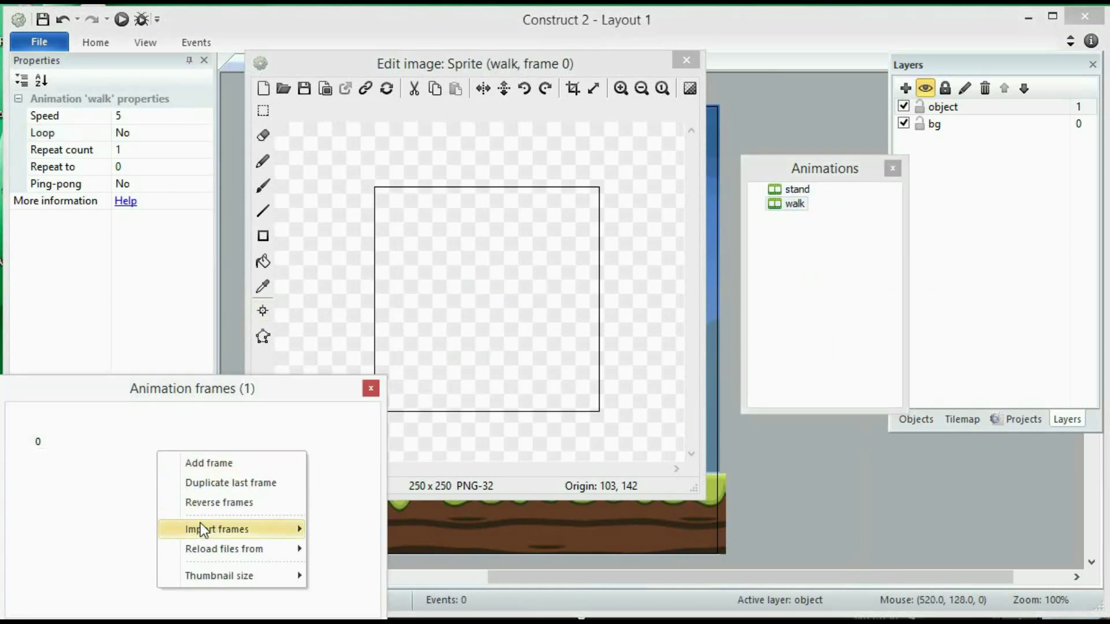
{"action": "mouse_move", "coordinate": [200, 522]}
{"action": "left_click", "coordinate": [345, 537]}
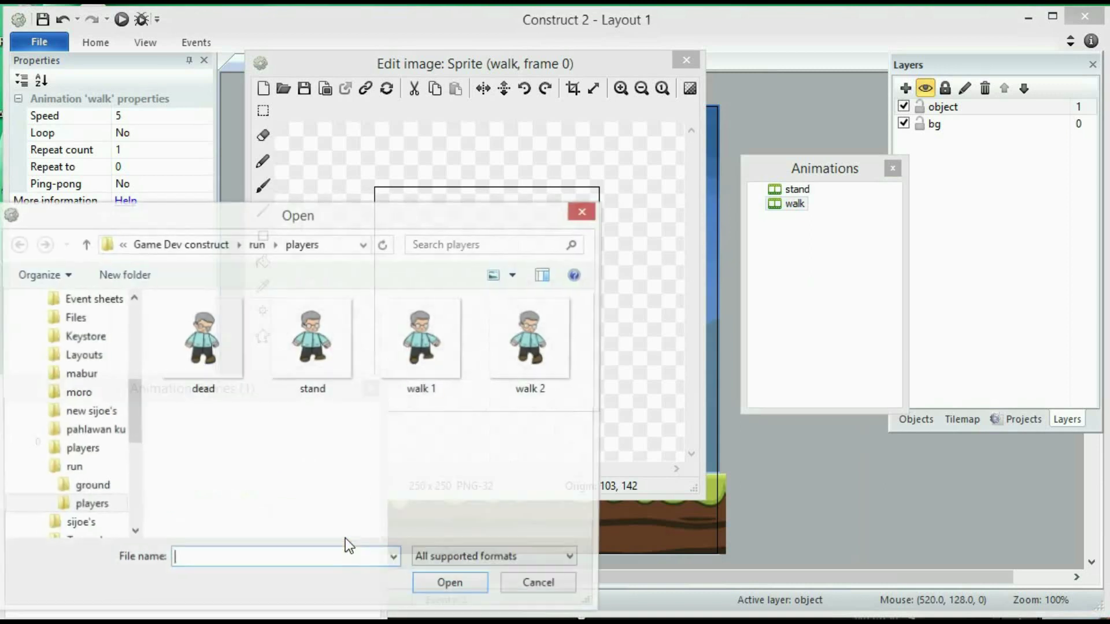
{"action": "left_click", "coordinate": [438, 337]}
{"action": "left_click", "coordinate": [527, 345], "text": "ctrl"}
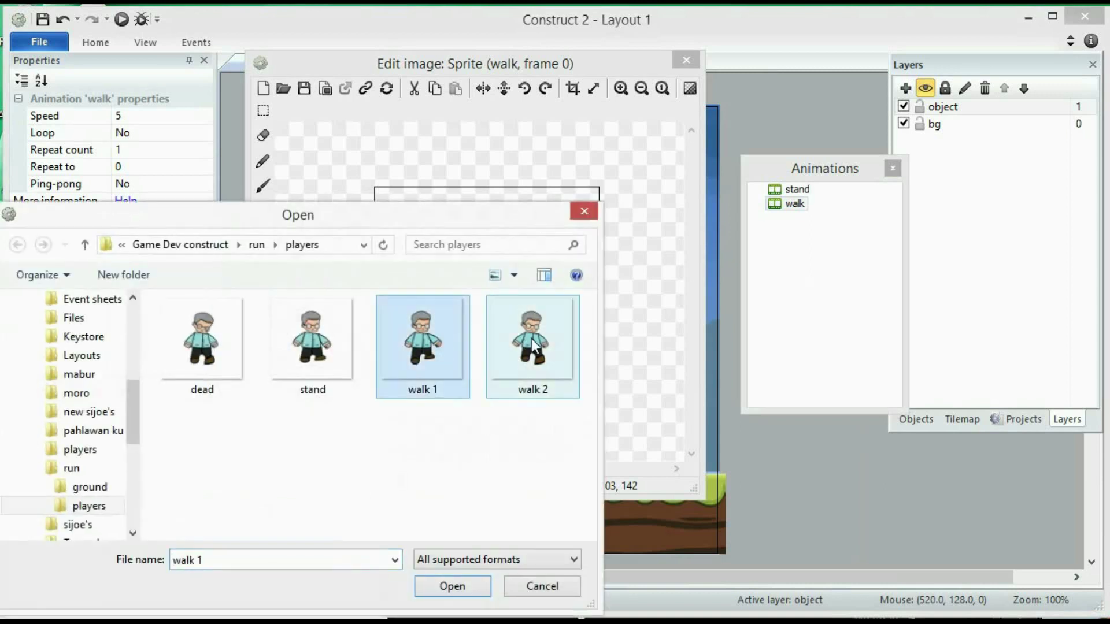
{"action": "left_click", "coordinate": [428, 588]}
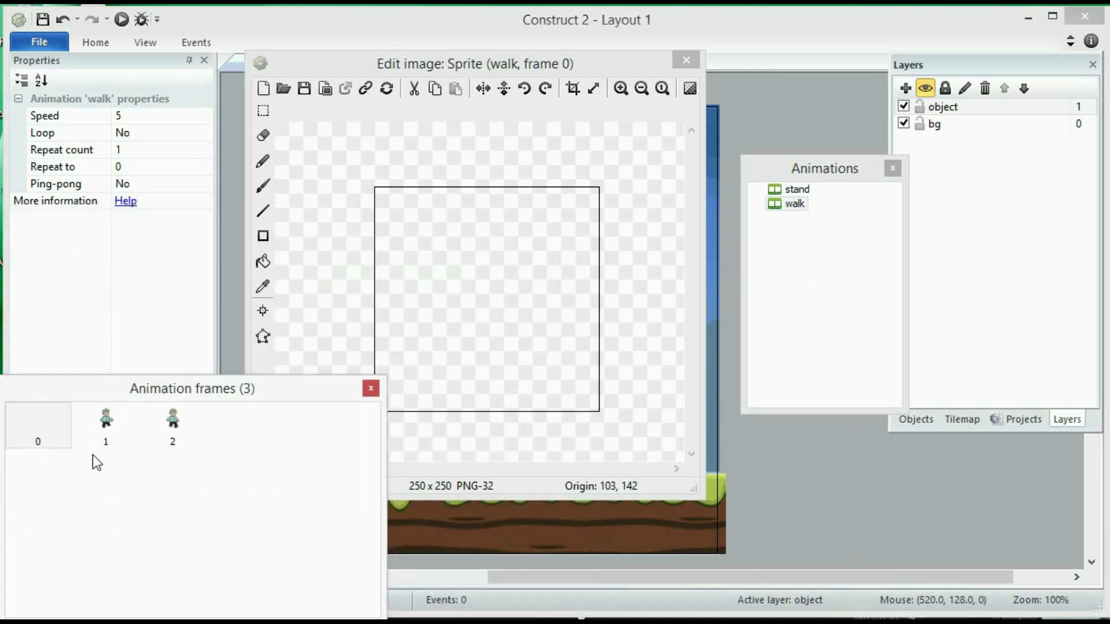
{"action": "left_click", "coordinate": [50, 432]}
{"action": "key", "text": "Delete"}
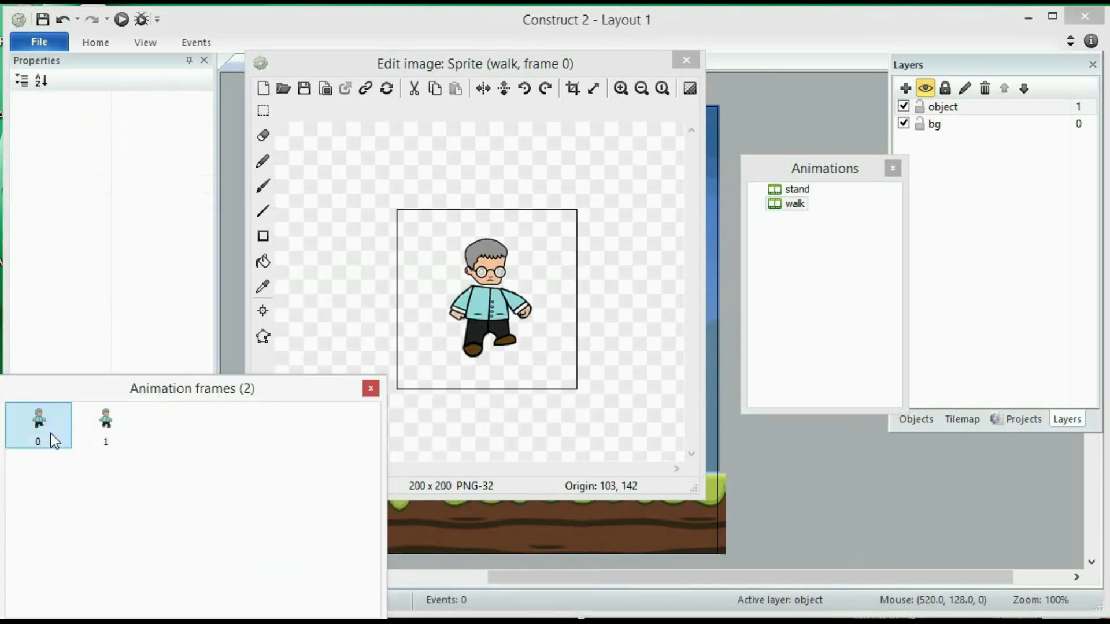
Set Loop to Yes for the walk animation and preview it
{"action": "left_click", "coordinate": [794, 208]}
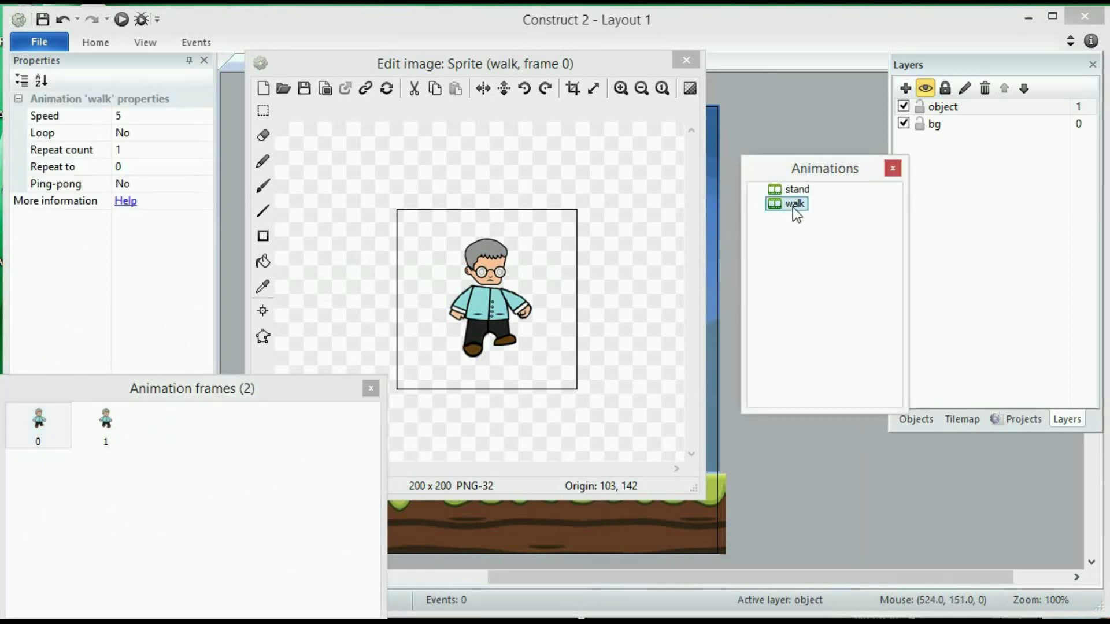
{"action": "left_click", "coordinate": [205, 128]}
{"action": "left_click", "coordinate": [194, 146]}
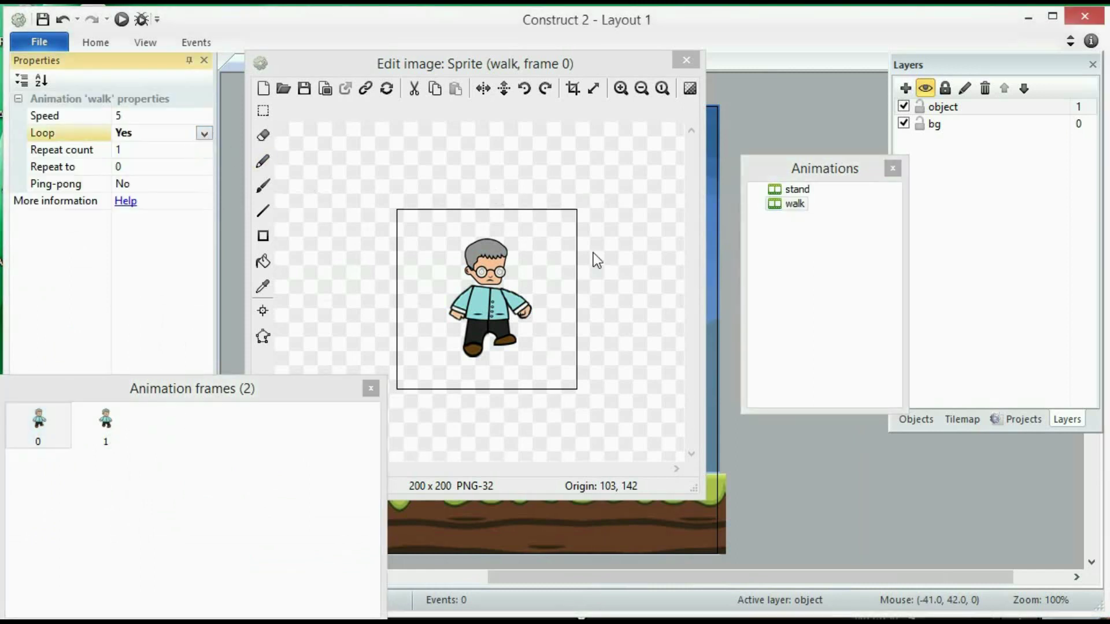
{"action": "left_click", "coordinate": [815, 239]}
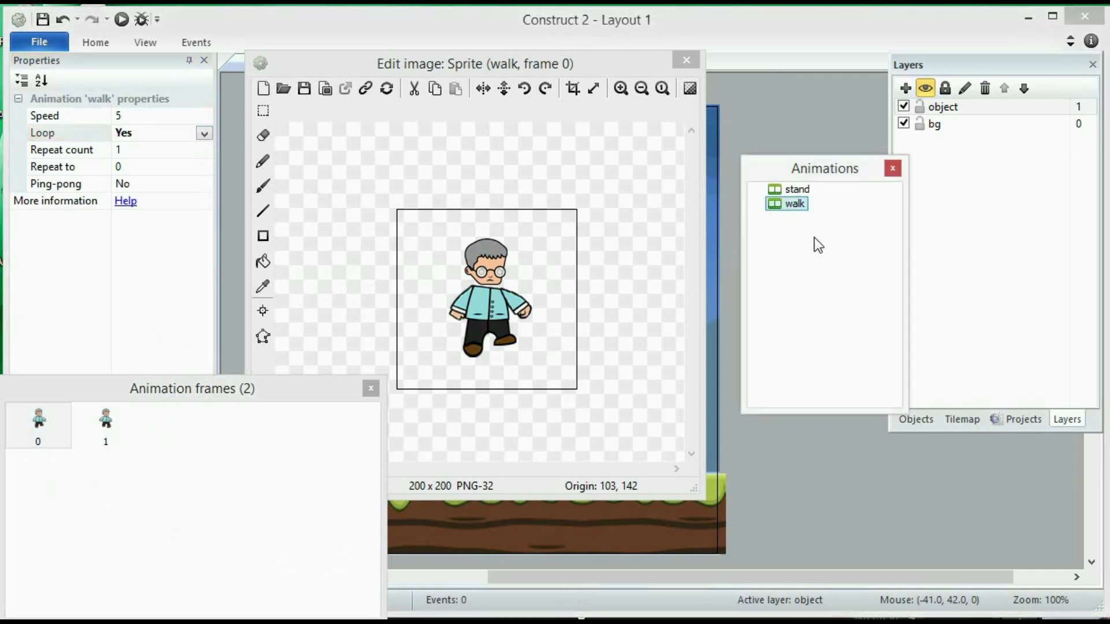
{"action": "right_click", "coordinate": [796, 205]}
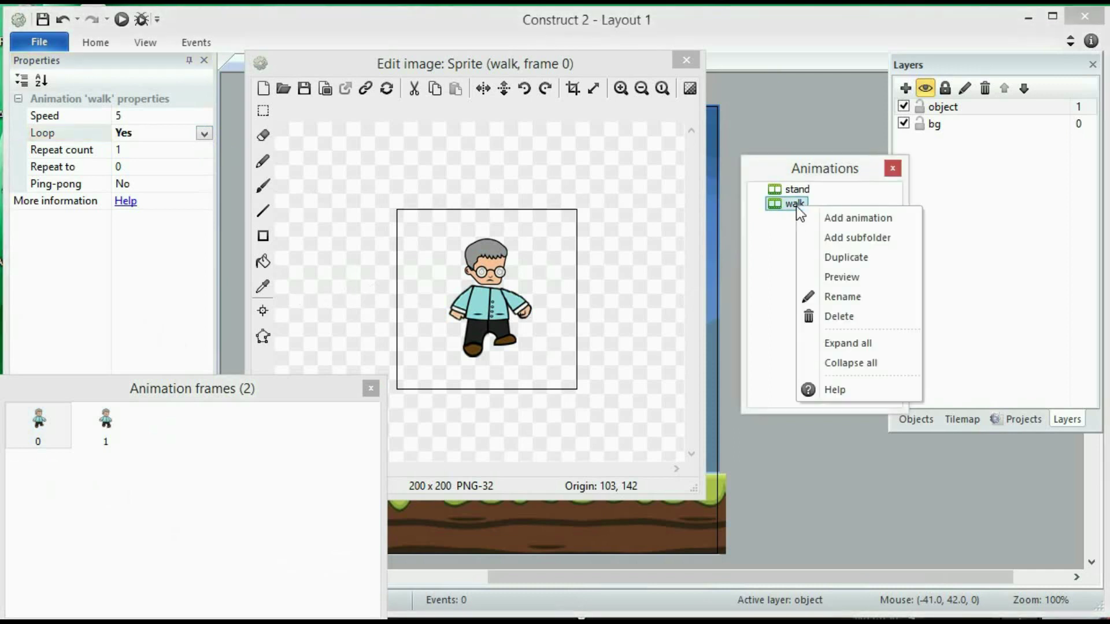
{"action": "left_click", "coordinate": [831, 284]}
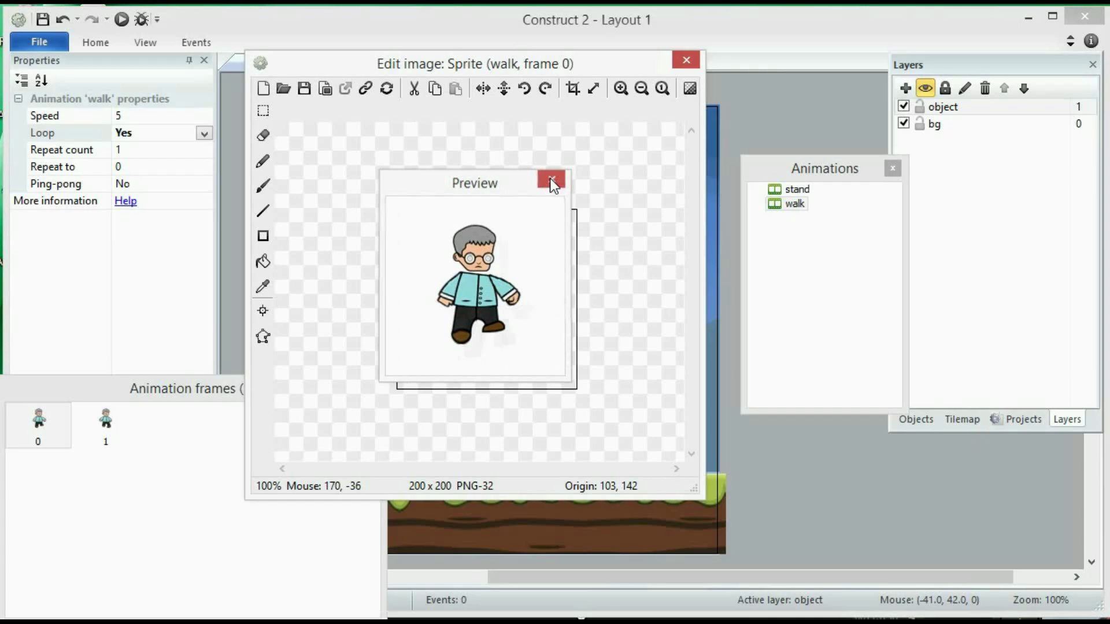
{"action": "left_click", "coordinate": [551, 180]}
Set the walk animation's speed to 9 and preview it again
{"action": "left_click", "coordinate": [141, 118]}
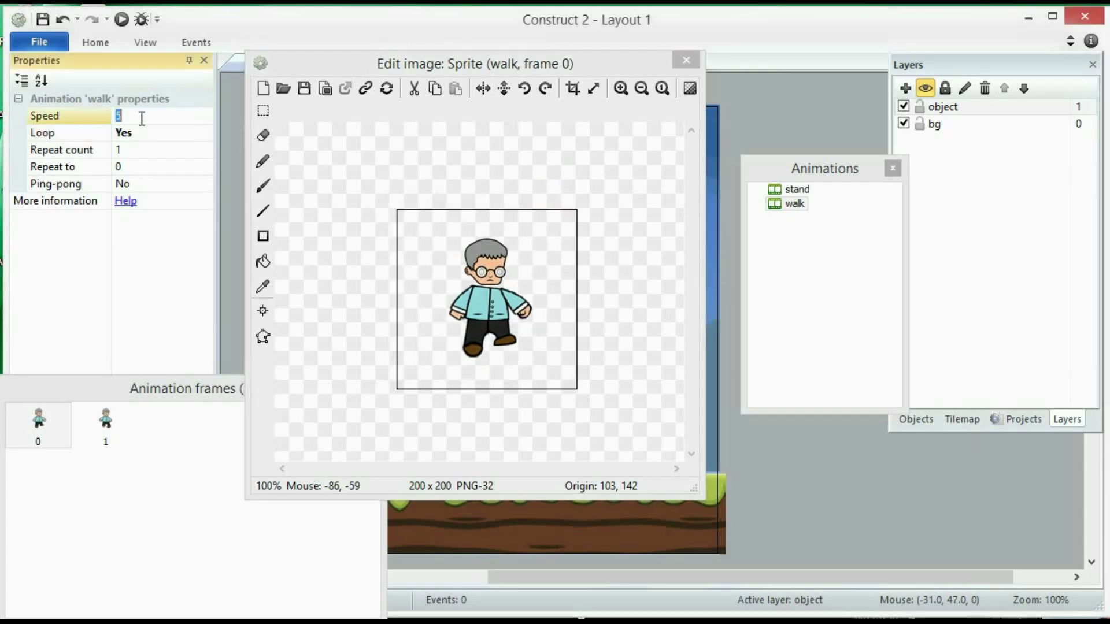
{"action": "type", "text": "9"}
{"action": "key", "text": "Return"}
{"action": "right_click", "coordinate": [782, 204]}
{"action": "left_click", "coordinate": [805, 270]}
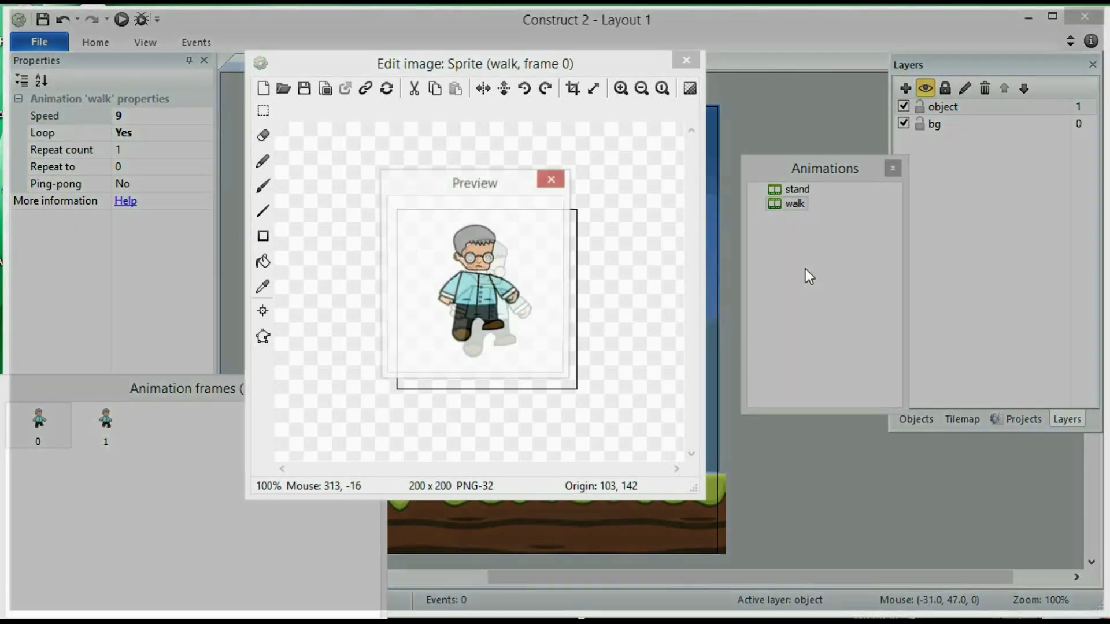
{"action": "left_click", "coordinate": [550, 179]}
Add a third animation to the sprite and name it dead
{"action": "right_click", "coordinate": [764, 252]}
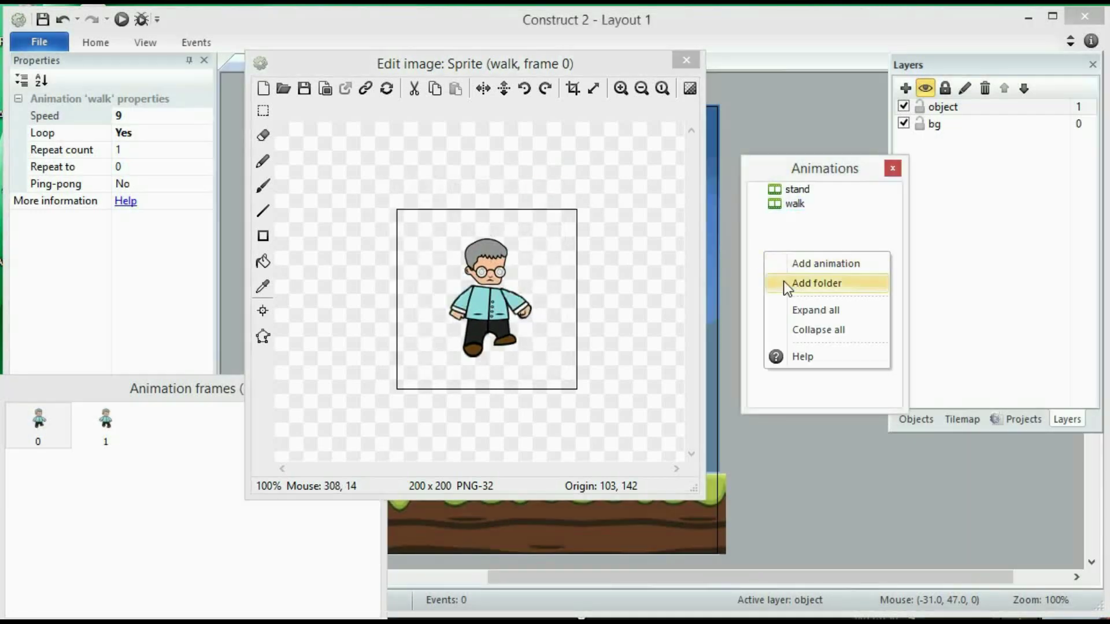
{"action": "left_click", "coordinate": [785, 267]}
{"action": "type", "text": "ead"}
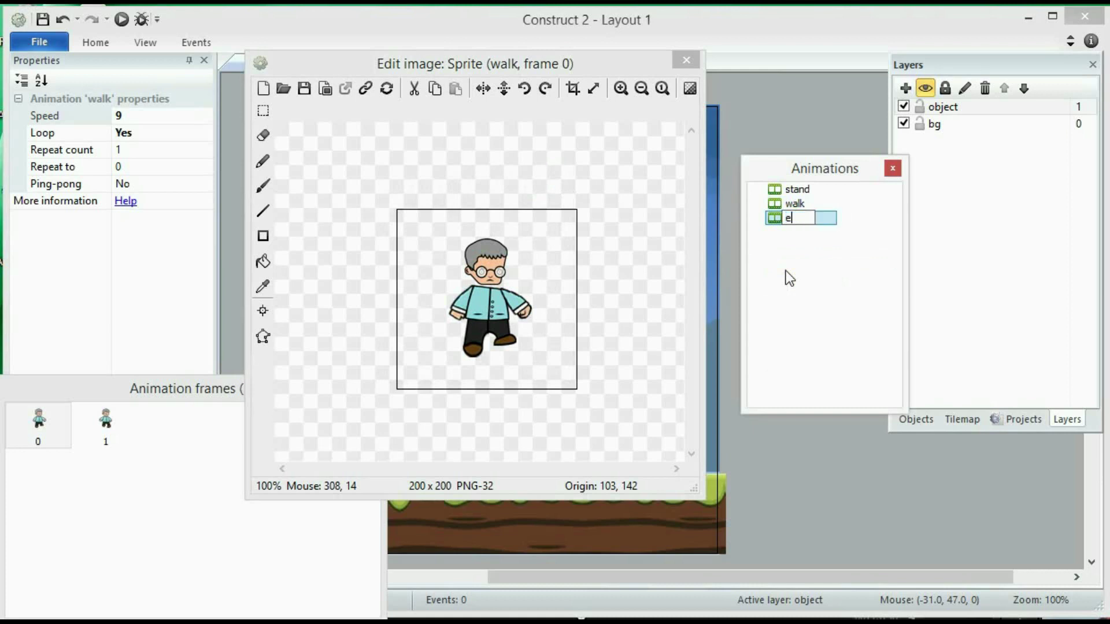
{"action": "key", "text": "BackSpace"}
{"action": "key", "text": "BackSpace"}
{"action": "key", "text": "BackSpace"}
{"action": "type", "text": "dead"}
{"action": "key", "text": "Return"}
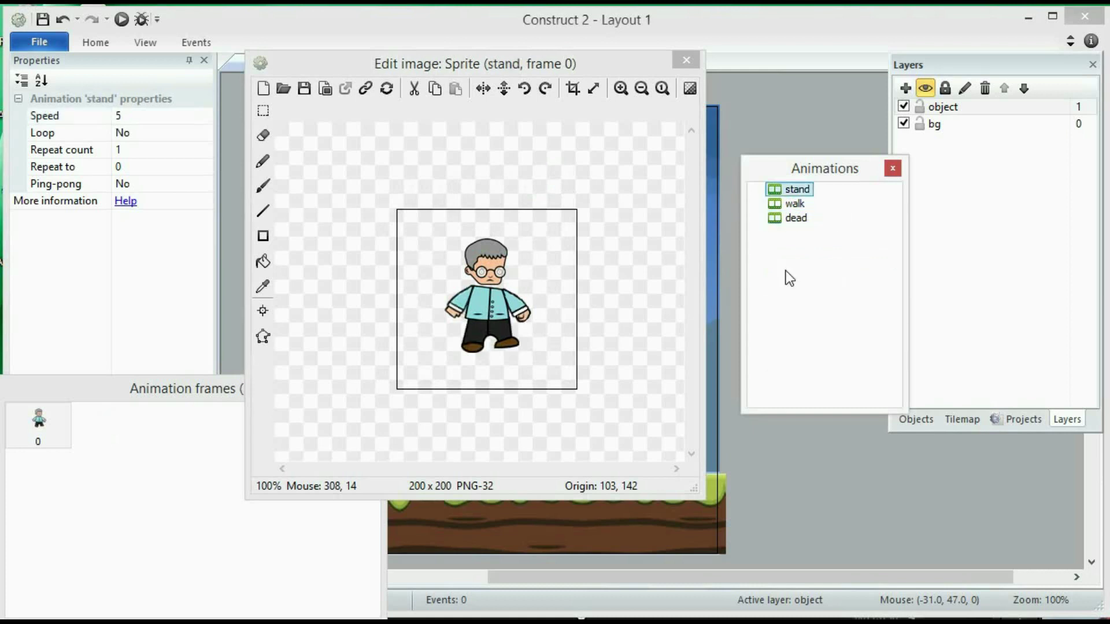
Load the dead image from the players folder into the dead animation's frame
{"action": "left_click", "coordinate": [796, 222]}
{"action": "left_click", "coordinate": [283, 88]}
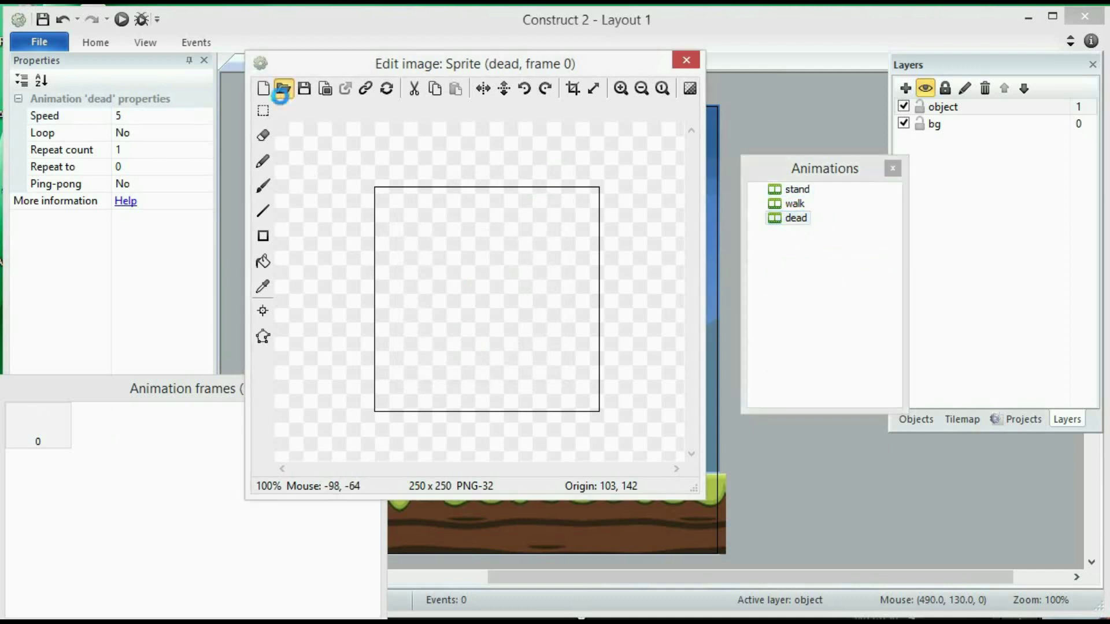
{"action": "double_click", "coordinate": [488, 209]}
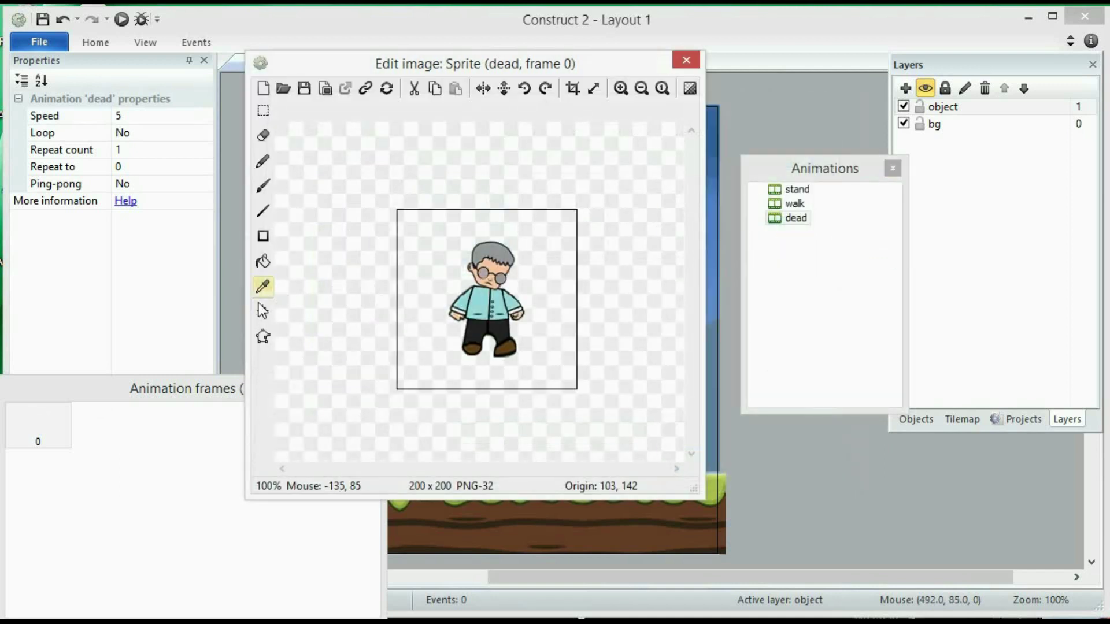
Apply the stand animation's origin point to all animations of the sprite
{"action": "left_click", "coordinate": [262, 311]}
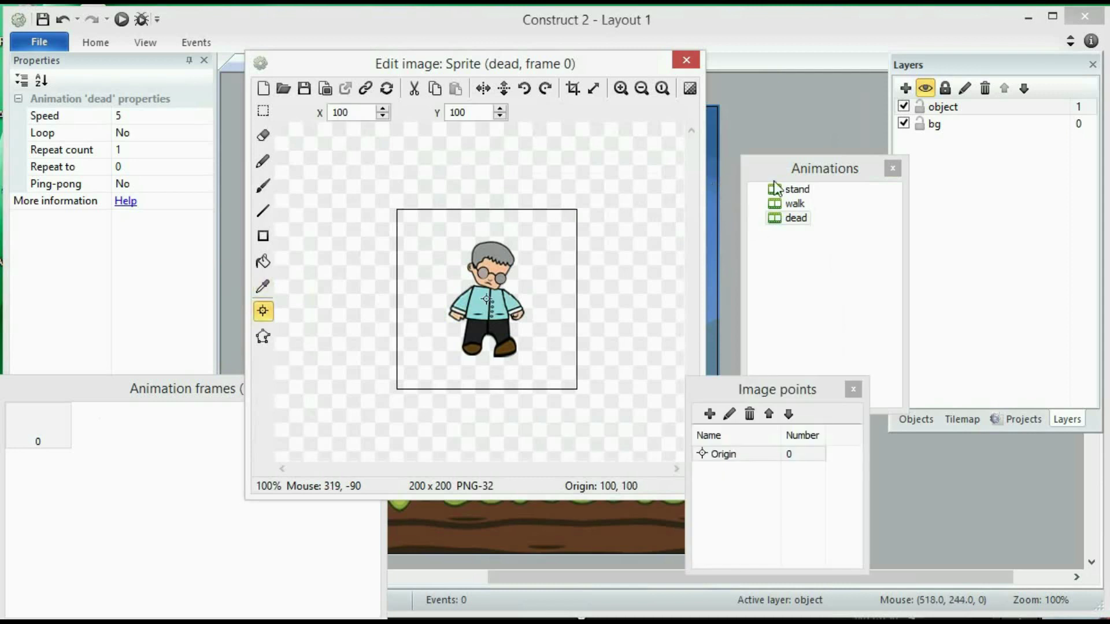
{"action": "left_click", "coordinate": [788, 191]}
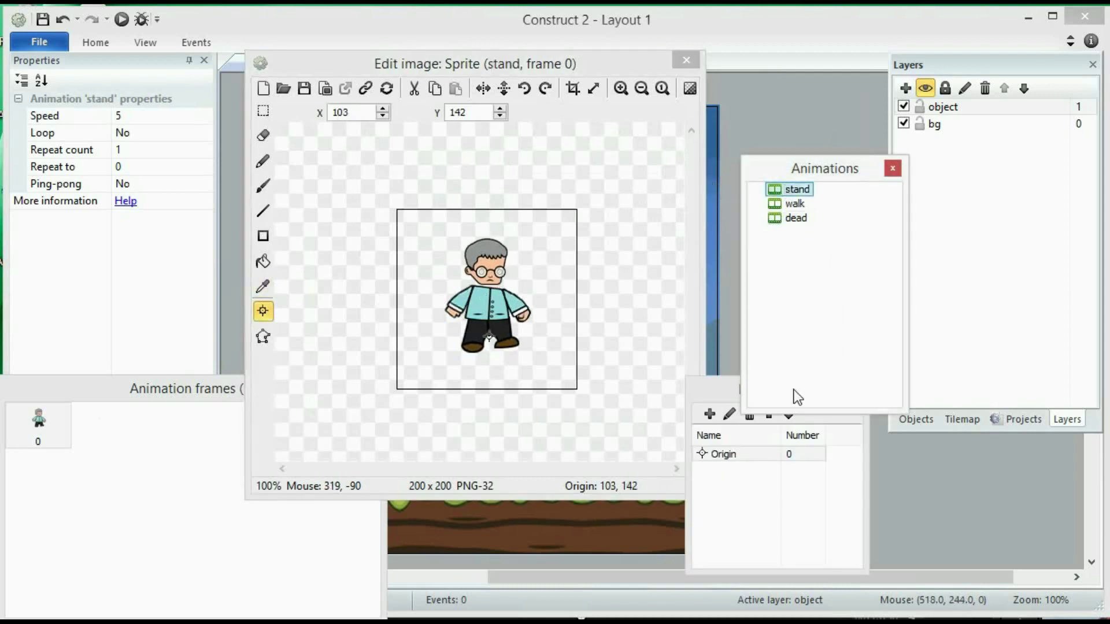
{"action": "left_click", "coordinate": [765, 498]}
{"action": "right_click", "coordinate": [764, 498]}
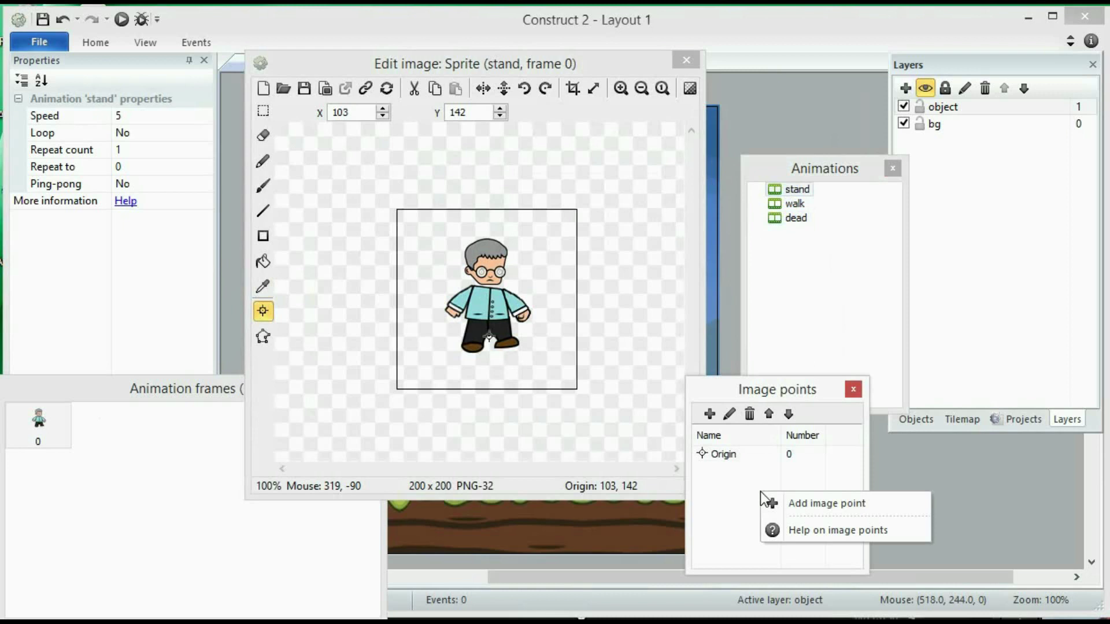
{"action": "right_click", "coordinate": [750, 453]}
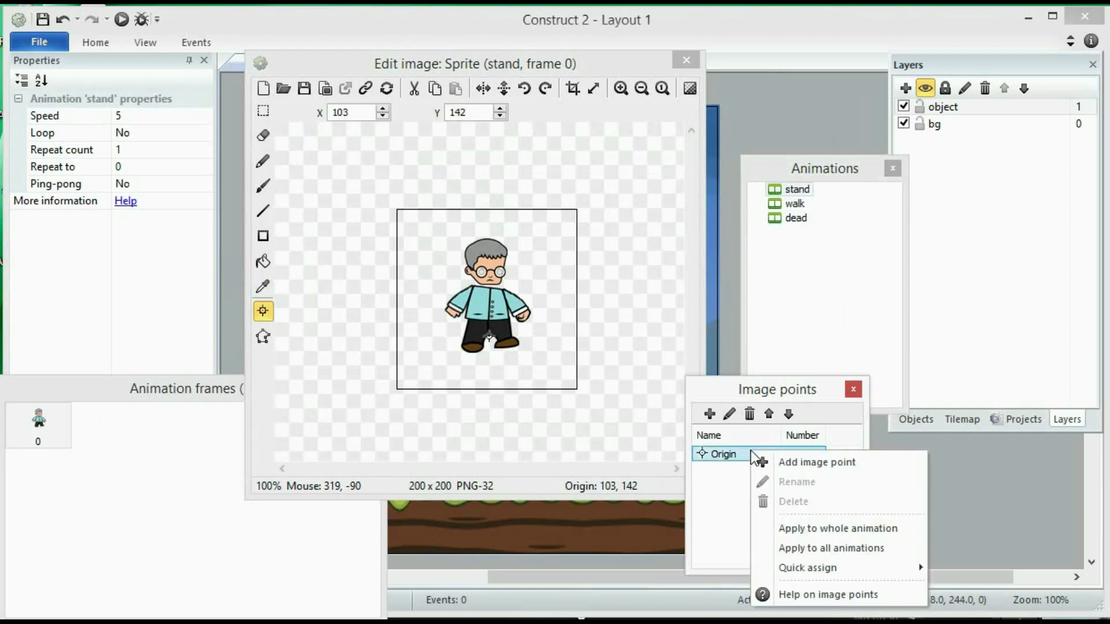
{"action": "left_click", "coordinate": [771, 548]}
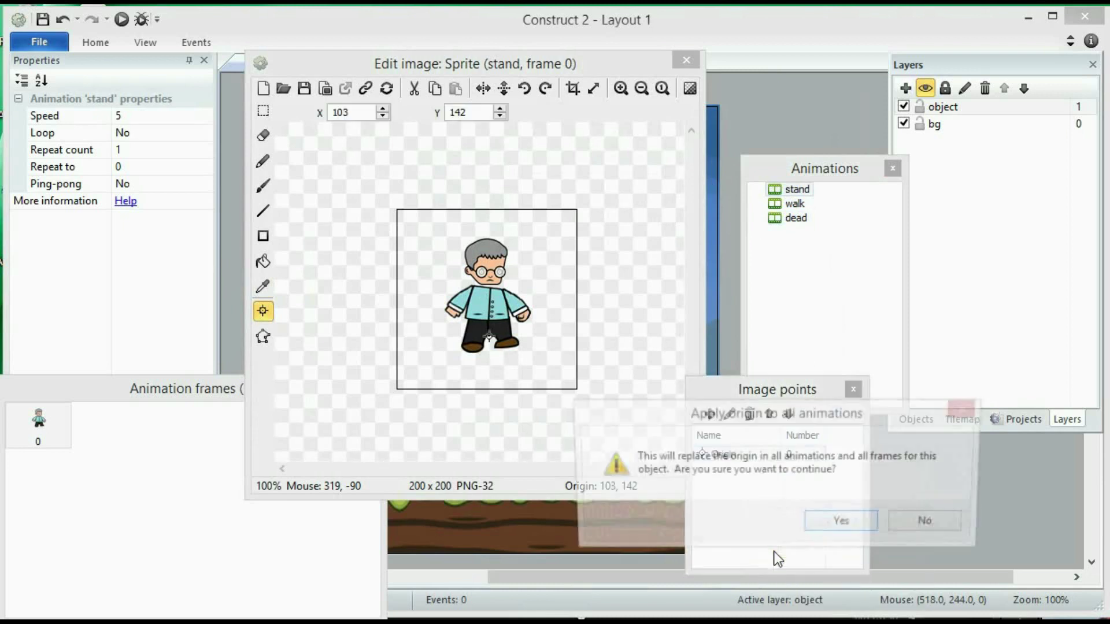
{"action": "left_click", "coordinate": [841, 524]}
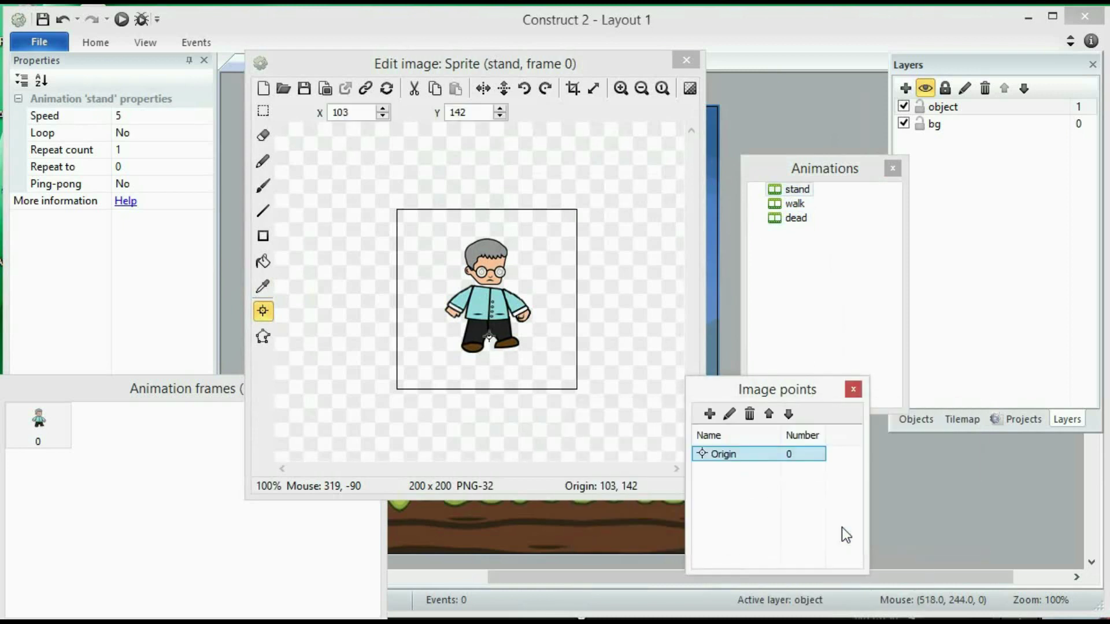
Check the stand, walk and dead animations for a matching origin point, and close the image editor
{"action": "left_click", "coordinate": [800, 189]}
{"action": "left_click", "coordinate": [800, 189]}
{"action": "left_click", "coordinate": [802, 188]}
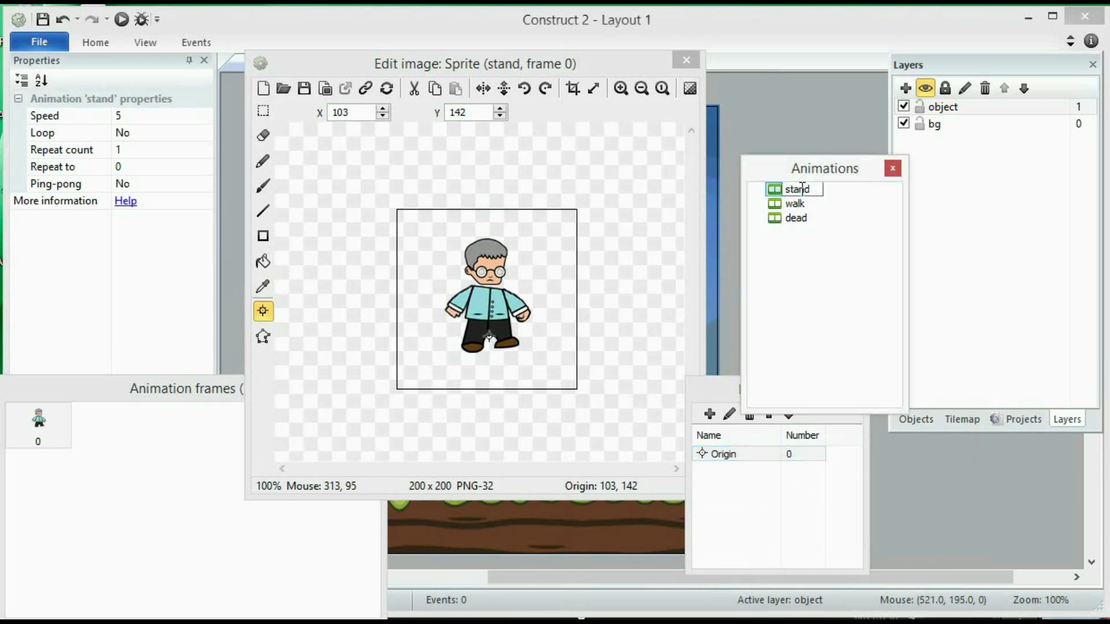
{"action": "key", "text": "Return"}
{"action": "left_click", "coordinate": [793, 204]}
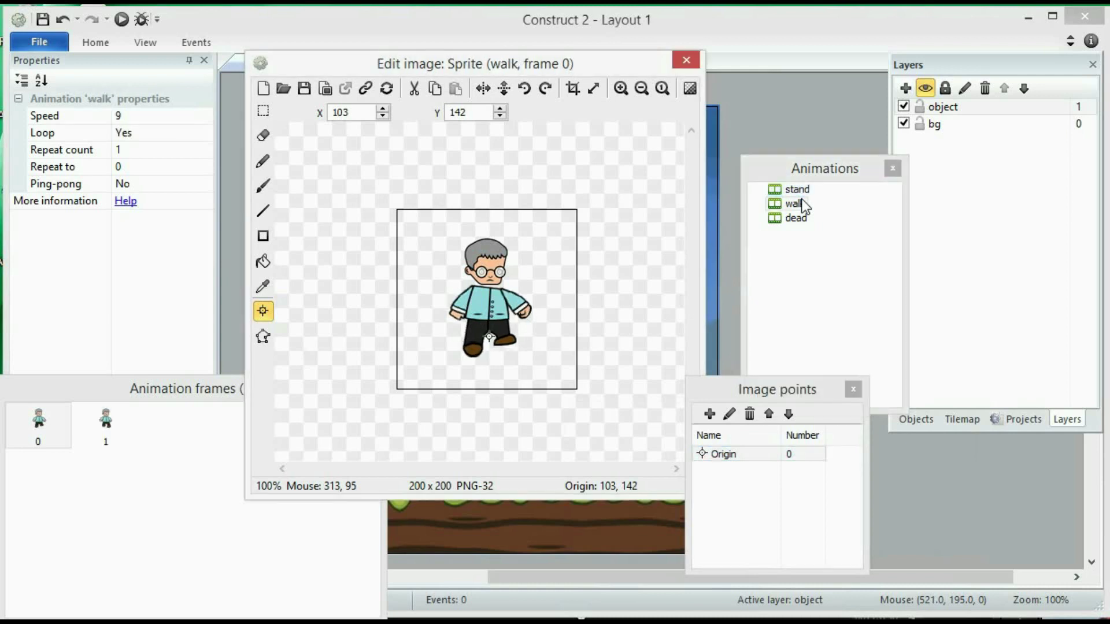
{"action": "left_click", "coordinate": [792, 203]}
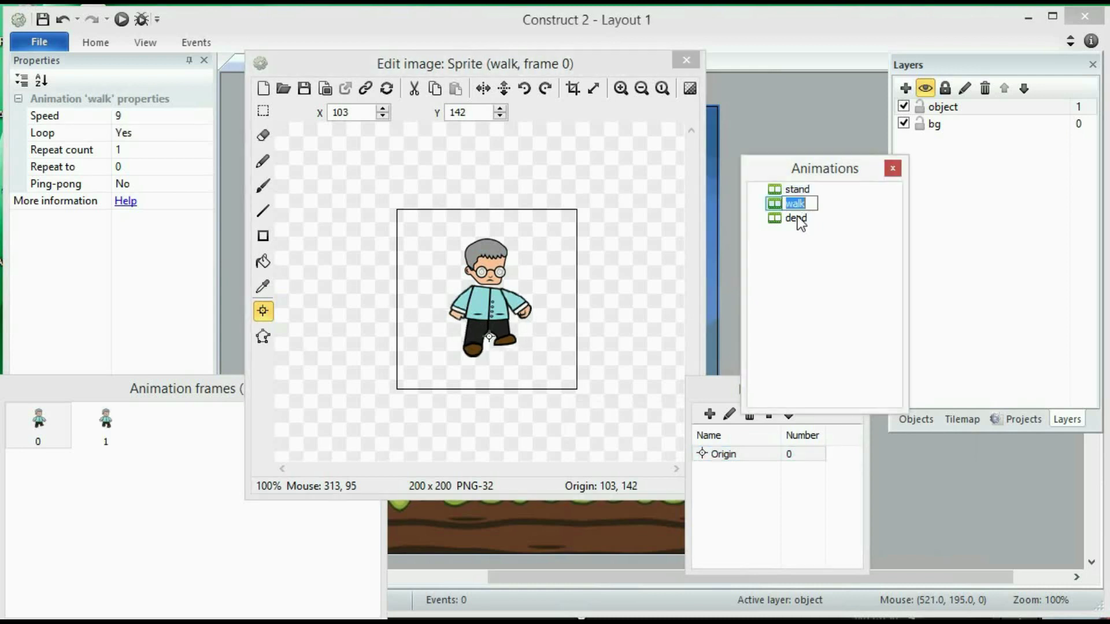
{"action": "left_click", "coordinate": [797, 189]}
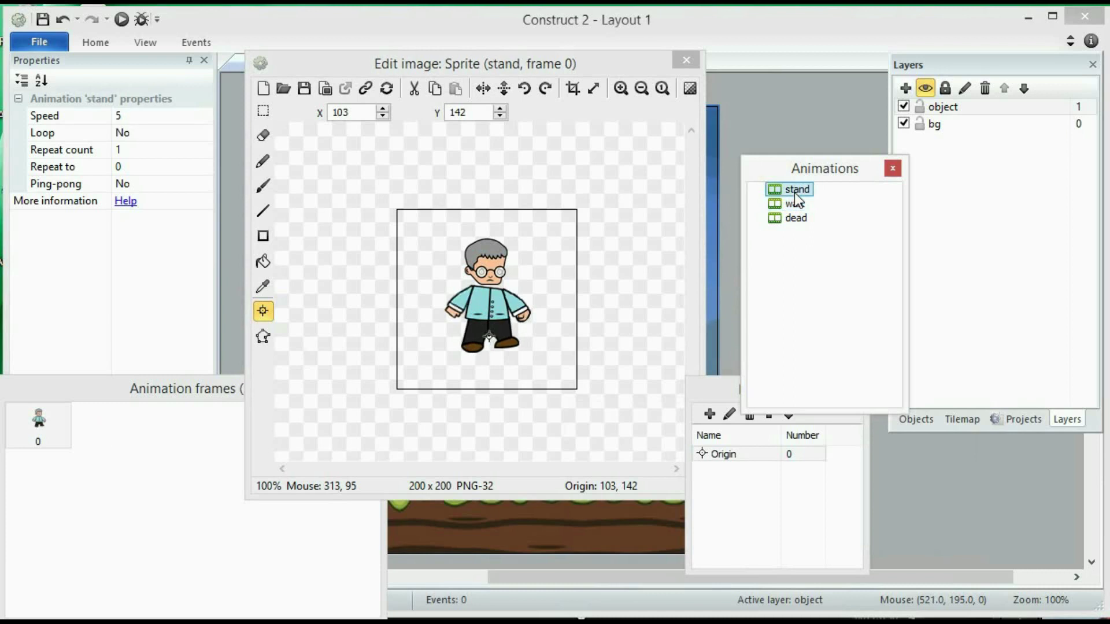
{"action": "left_click", "coordinate": [794, 204]}
{"action": "left_click", "coordinate": [797, 218]}
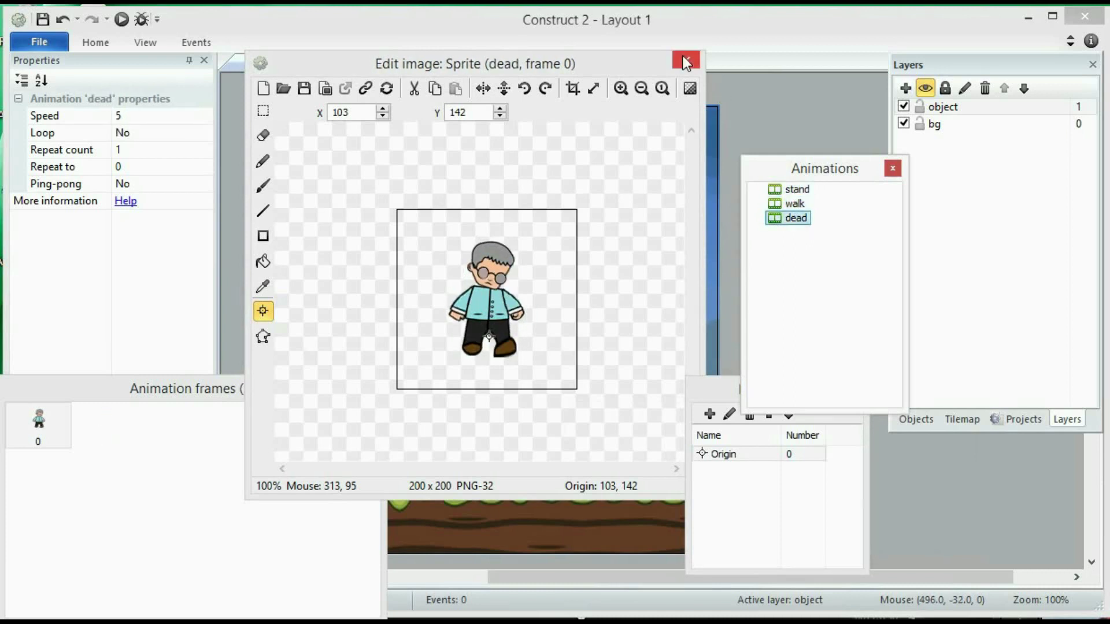
{"action": "left_click", "coordinate": [790, 205]}
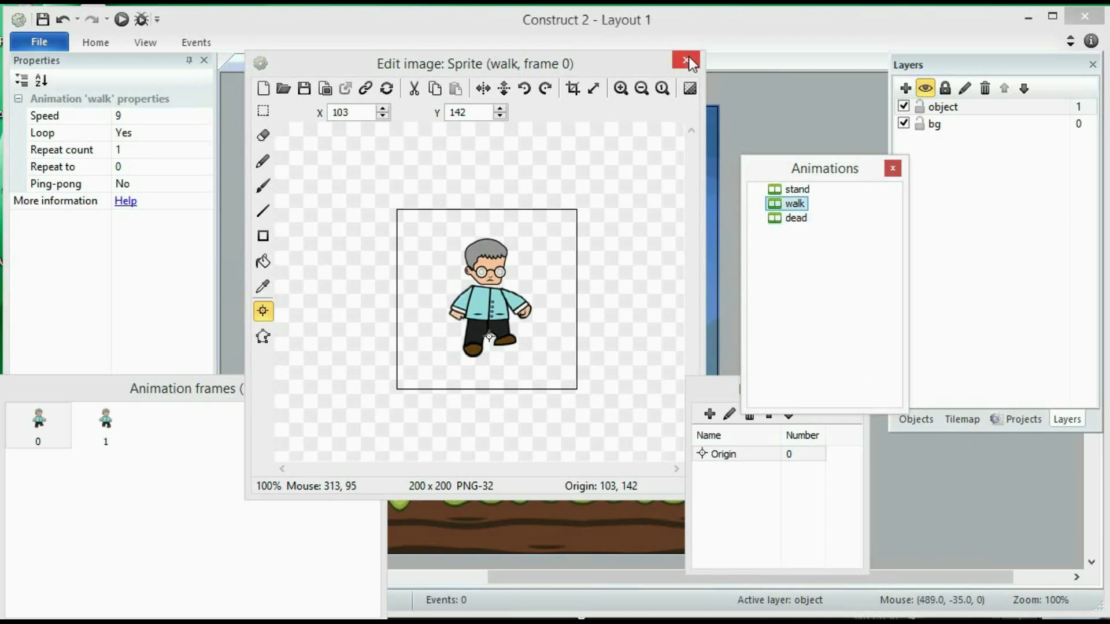
{"action": "left_click", "coordinate": [687, 58]}
{"action": "left_click", "coordinate": [801, 208]}
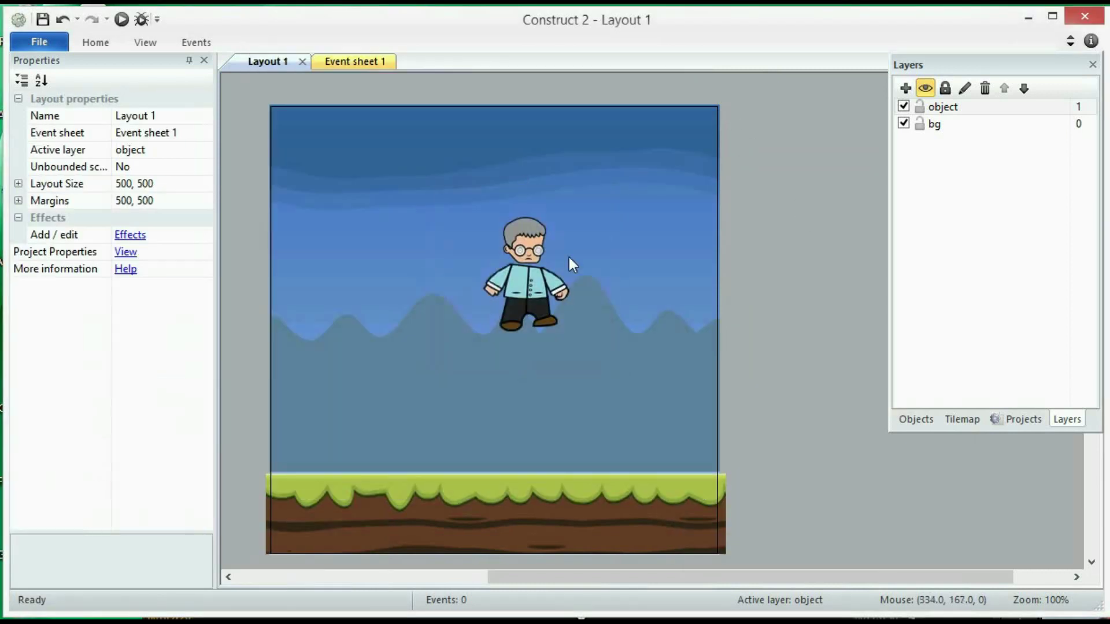
Move the player sprite down onto the grass near the layout's left edge, at about position 70, 400
{"action": "left_click_drag", "start_coordinate": [524, 257], "coordinate": [492, 272]}
{"action": "left_click_drag", "start_coordinate": [365, 358], "coordinate": [330, 408]}
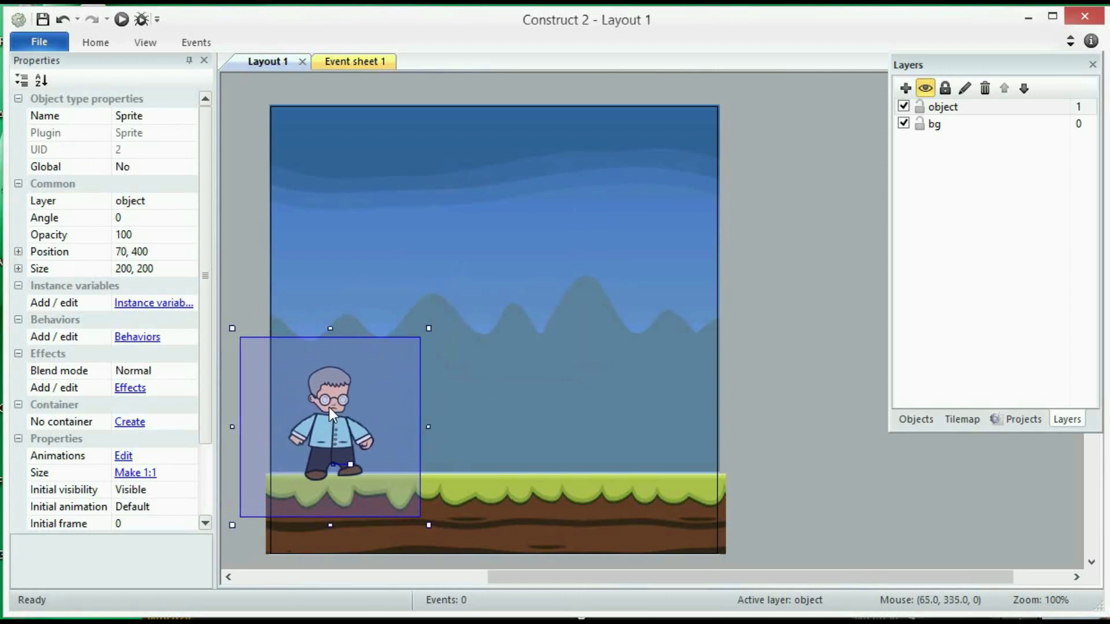
{"action": "left_click", "coordinate": [819, 345]}
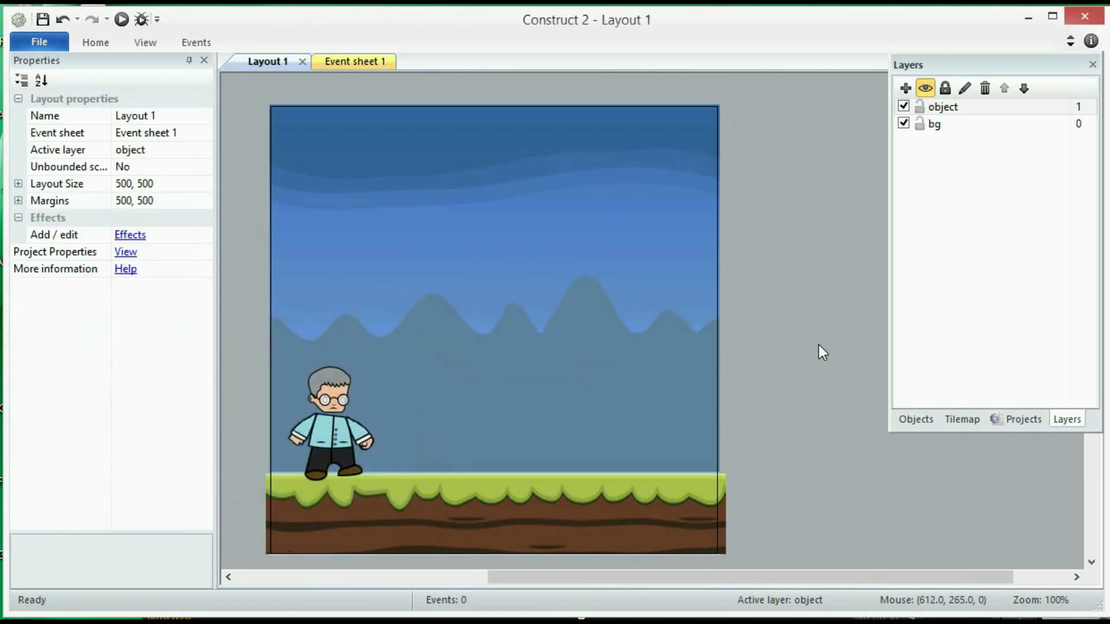
Add rock image 2 from File Explorer's ground folder to the layout and place it just past the ground's right end, at about 535, 372
{"action": "scroll", "coordinate": [818, 344], "scroll_direction": "down", "scroll_amount": 2, "text": "ctrl"}
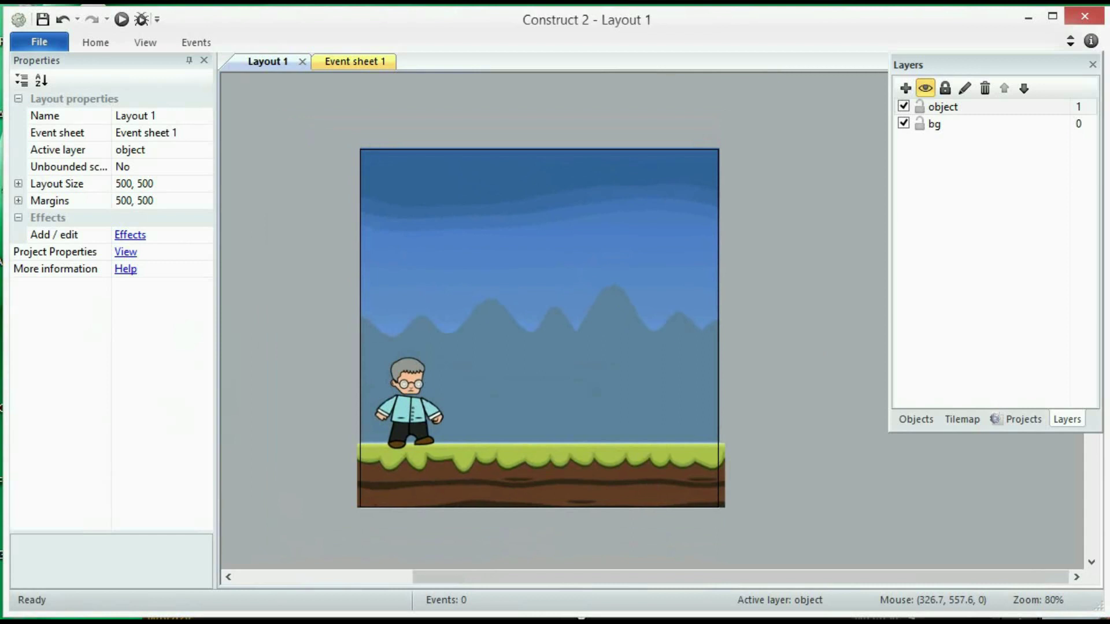
{"action": "left_click", "coordinate": [420, 622]}
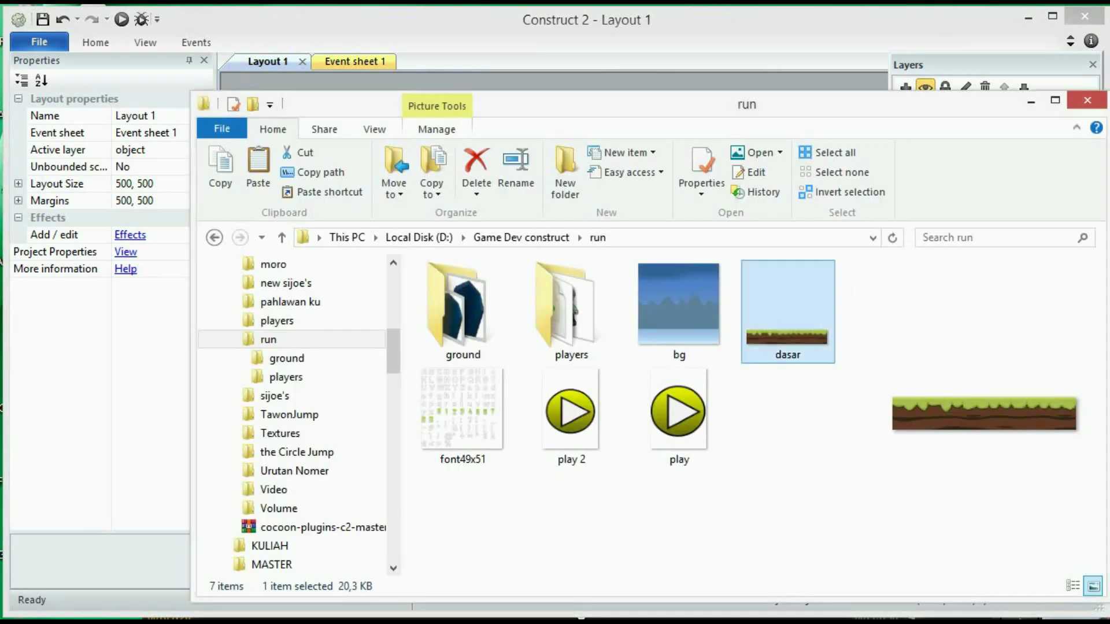
{"action": "double_click", "coordinate": [460, 350]}
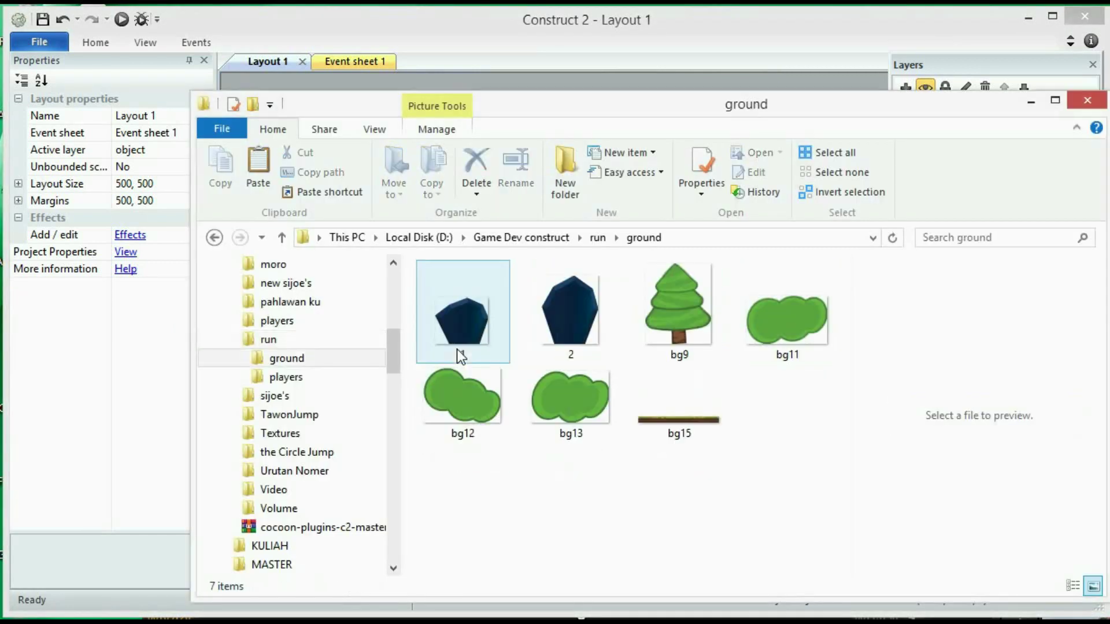
{"action": "left_click", "coordinate": [454, 334]}
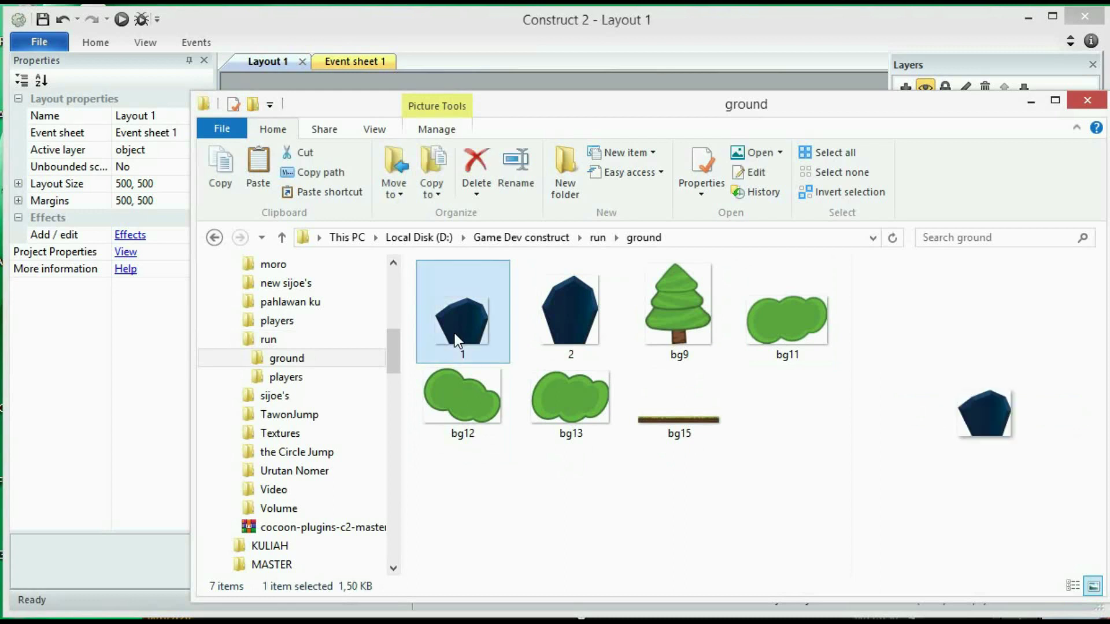
{"action": "left_click", "coordinate": [552, 338]}
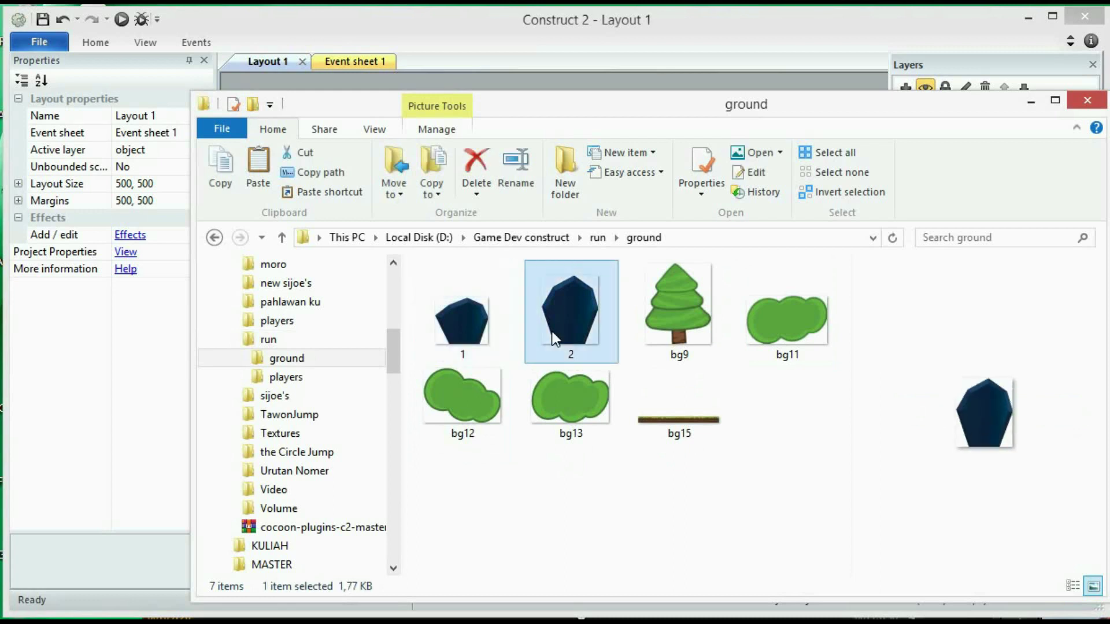
{"action": "left_click_drag", "start_coordinate": [552, 332], "coordinate": [665, 434]}
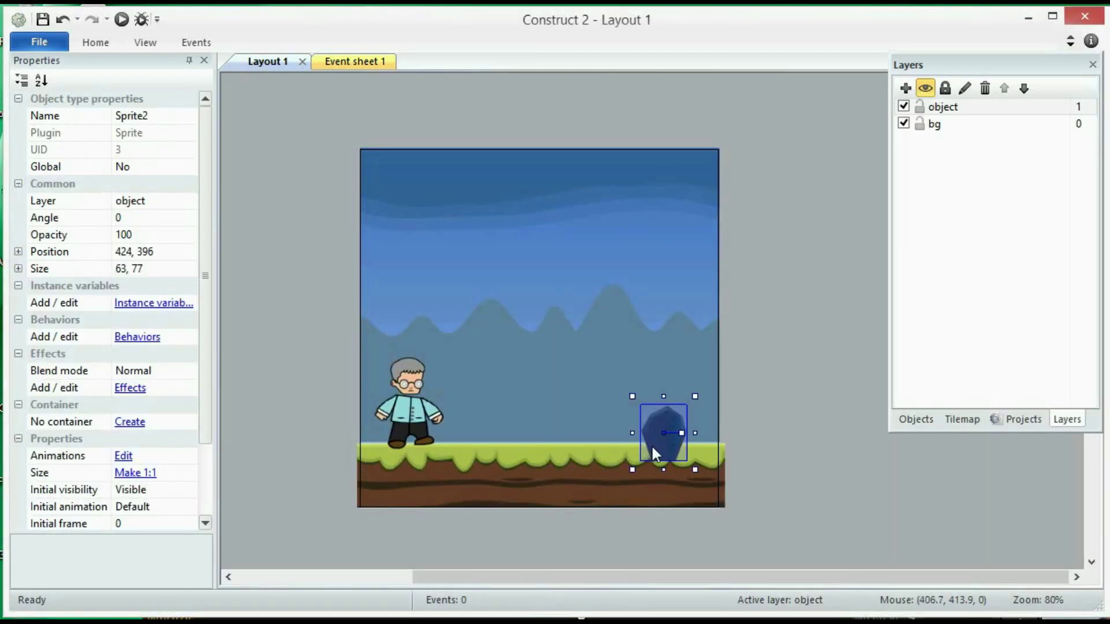
{"action": "left_click_drag", "start_coordinate": [680, 432], "coordinate": [733, 427]}
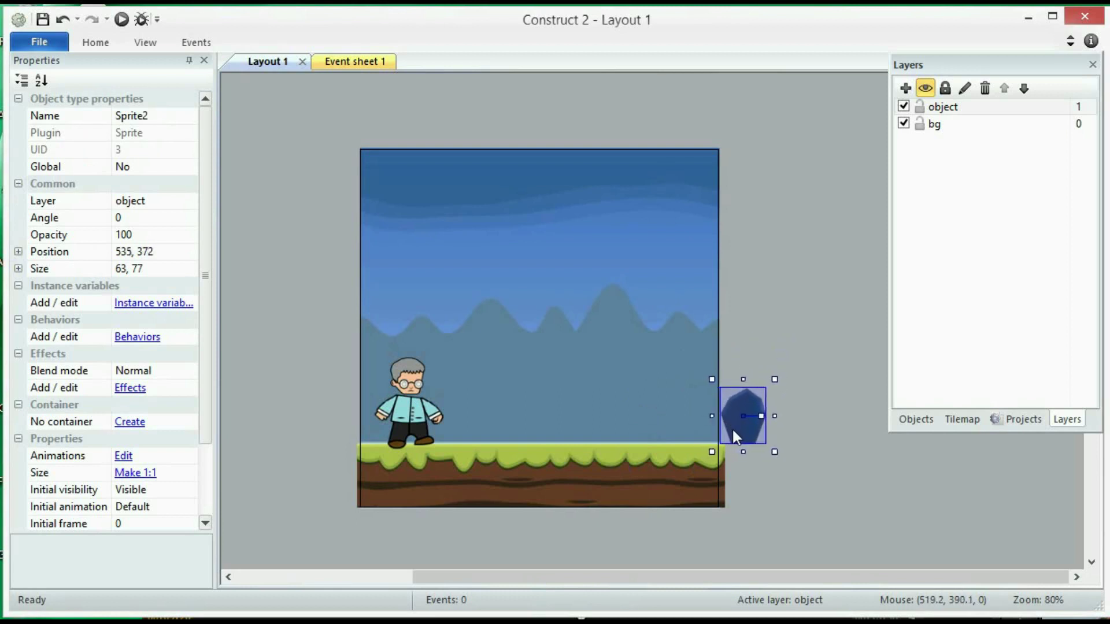
{"action": "left_click", "coordinate": [787, 258]}
Make bg the active layer and select the background sprite
{"action": "left_click", "coordinate": [460, 258]}
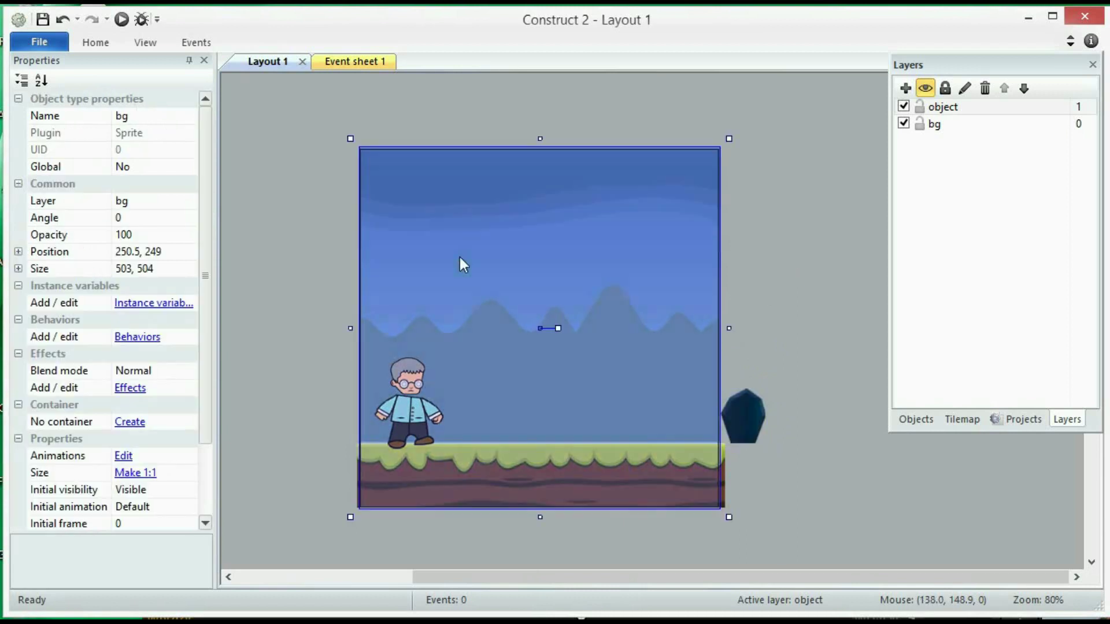
{"action": "left_click", "coordinate": [941, 128]}
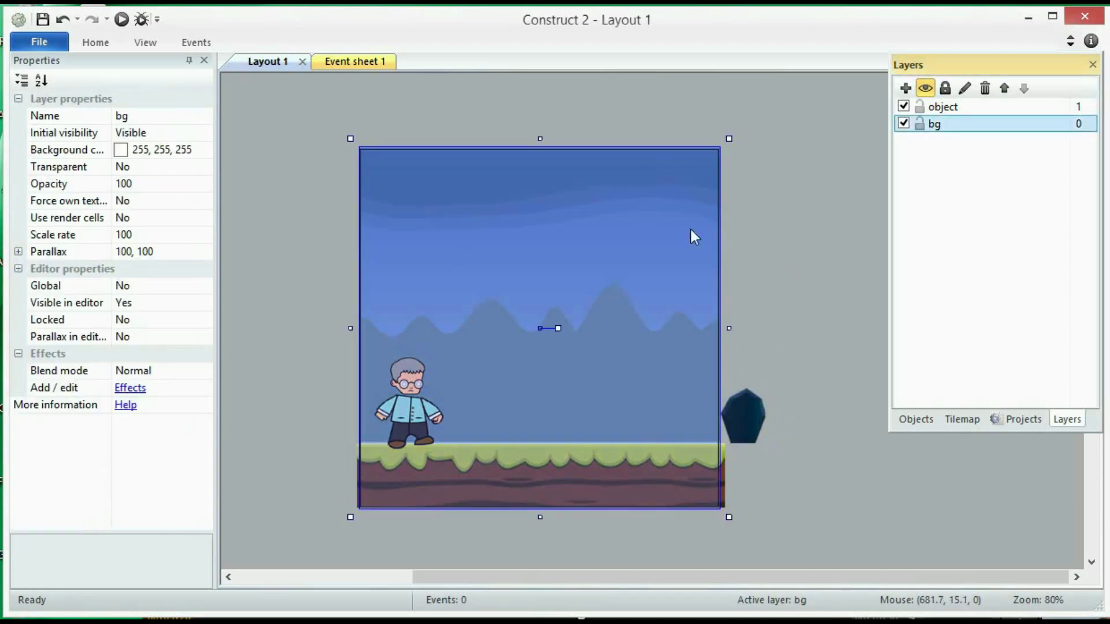
{"action": "left_click", "coordinate": [632, 266]}
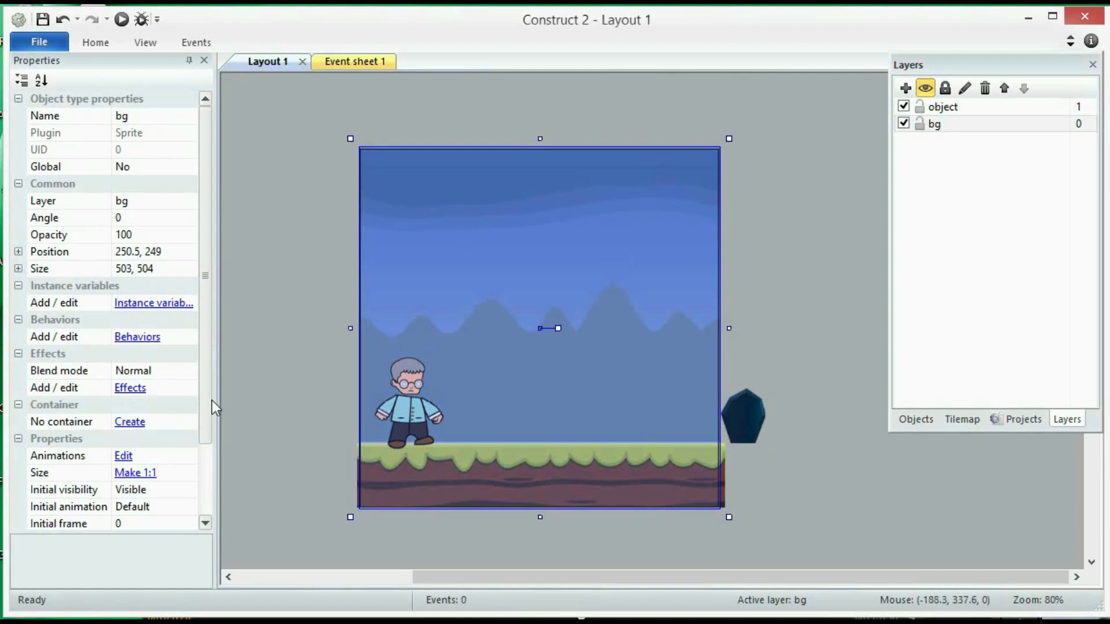
Set the layout size to 590, 500
{"action": "left_click", "coordinate": [317, 254]}
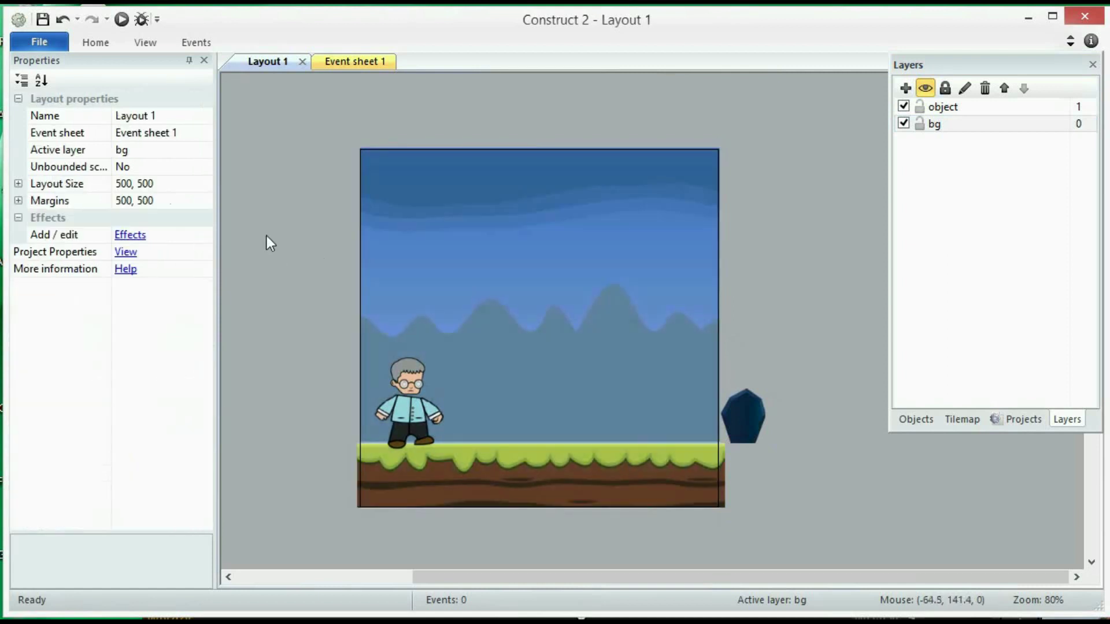
{"action": "left_click", "coordinate": [128, 184]}
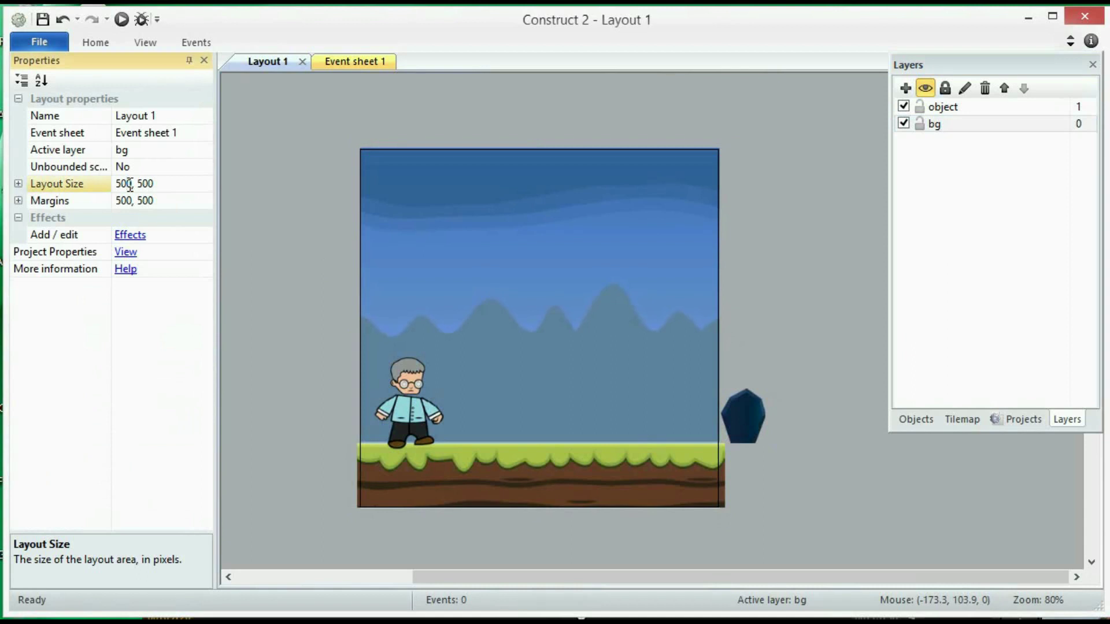
{"action": "key", "text": "BackSpace"}
{"action": "type", "text": "9"}
{"action": "key", "text": "Return"}
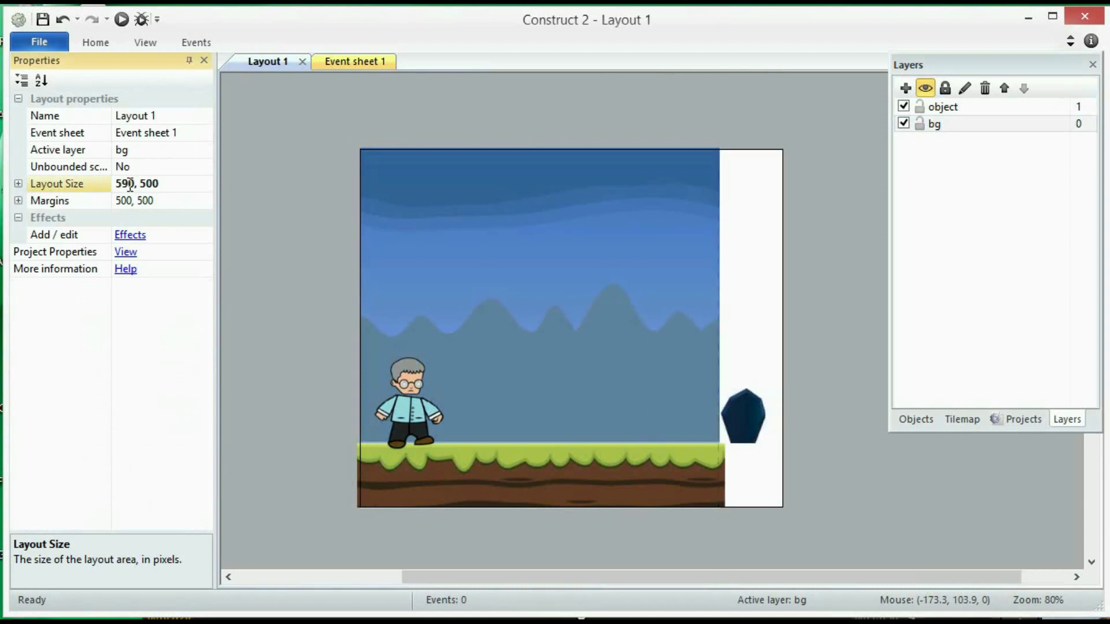
{"action": "left_click", "coordinate": [272, 247]}
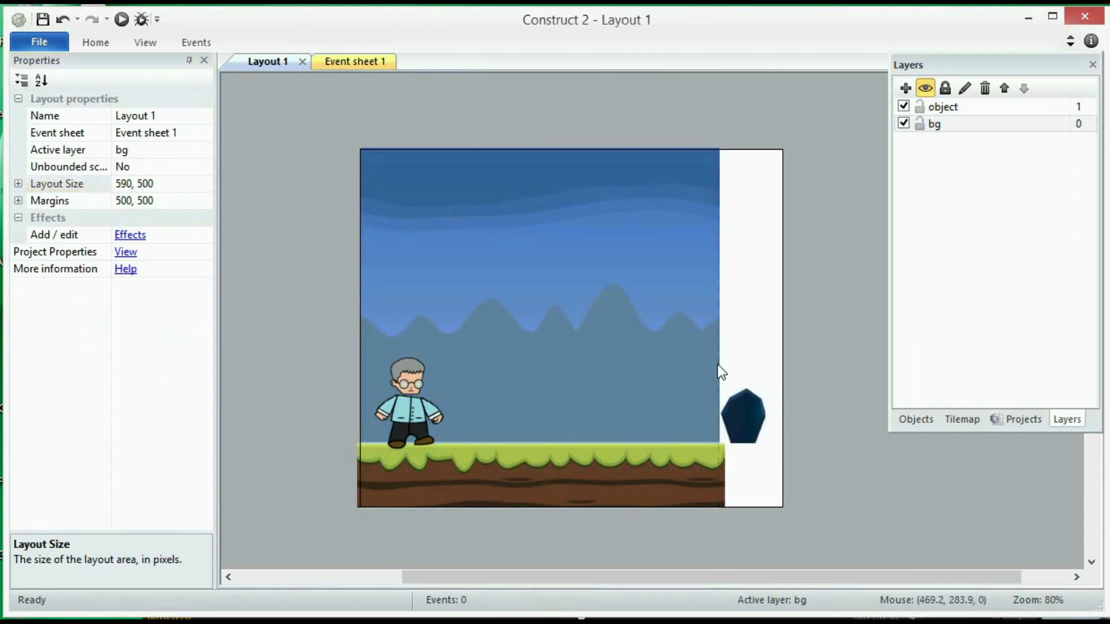
Nudge the tall rock horizontally over the ground and back out past the background's right edge, to position 536, 373
{"action": "left_click", "coordinate": [758, 426]}
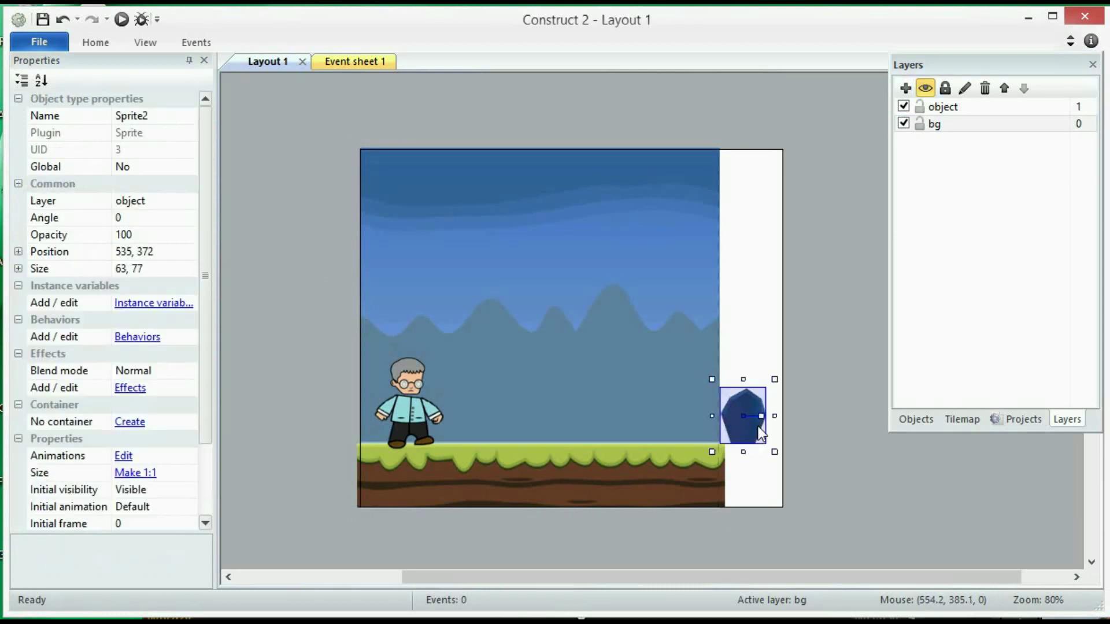
{"action": "key", "text": "Left"}
{"action": "key", "text": "Left"}
{"action": "key", "text": "Left"}
{"action": "key", "text": "Left"}
{"action": "key", "text": "Left"}
{"action": "key", "text": "Left"}
{"action": "key", "text": "Left"}
{"action": "key", "text": "Left"}
{"action": "key", "text": "Left"}
{"action": "key", "text": "Left"}
{"action": "key", "text": "Left"}
{"action": "key", "text": "Left"}
{"action": "key", "text": "Left"}
{"action": "key", "text": "Left"}
{"action": "key", "text": "Left"}
{"action": "key", "text": "Left"}
{"action": "key", "text": "Left"}
{"action": "key", "text": "Left"}
{"action": "key", "text": "Left"}
{"action": "key", "text": "Left"}
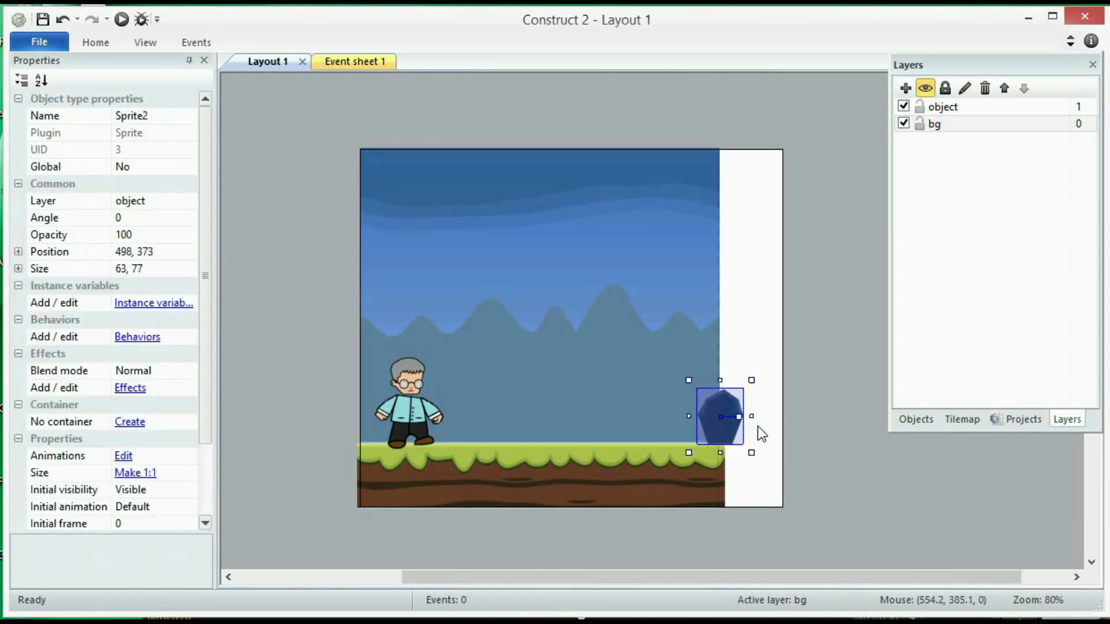
{"action": "key", "text": "Left"}
{"action": "key", "text": "Left"}
{"action": "key", "text": "Left"}
{"action": "key", "text": "Left"}
{"action": "key", "text": "Left"}
{"action": "key", "text": "Left"}
{"action": "key", "text": "Left"}
{"action": "key", "text": "Left"}
{"action": "key", "text": "Left"}
{"action": "key", "text": "Right"}
{"action": "key", "text": "Right"}
{"action": "key", "text": "Right"}
{"action": "key", "text": "Right"}
{"action": "key", "text": "Right"}
{"action": "key", "text": "Right"}
{"action": "key", "text": "Right"}
{"action": "key", "text": "Right"}
{"action": "key", "text": "Right"}
{"action": "key", "text": "Right"}
{"action": "key", "text": "Right"}
{"action": "key", "text": "Right"}
{"action": "key", "text": "Right"}
{"action": "key", "text": "Right"}
{"action": "key", "text": "Right"}
{"action": "key", "text": "Right"}
{"action": "key", "text": "Right"}
{"action": "key", "text": "Right"}
{"action": "key", "text": "Right"}
{"action": "key", "text": "Right"}
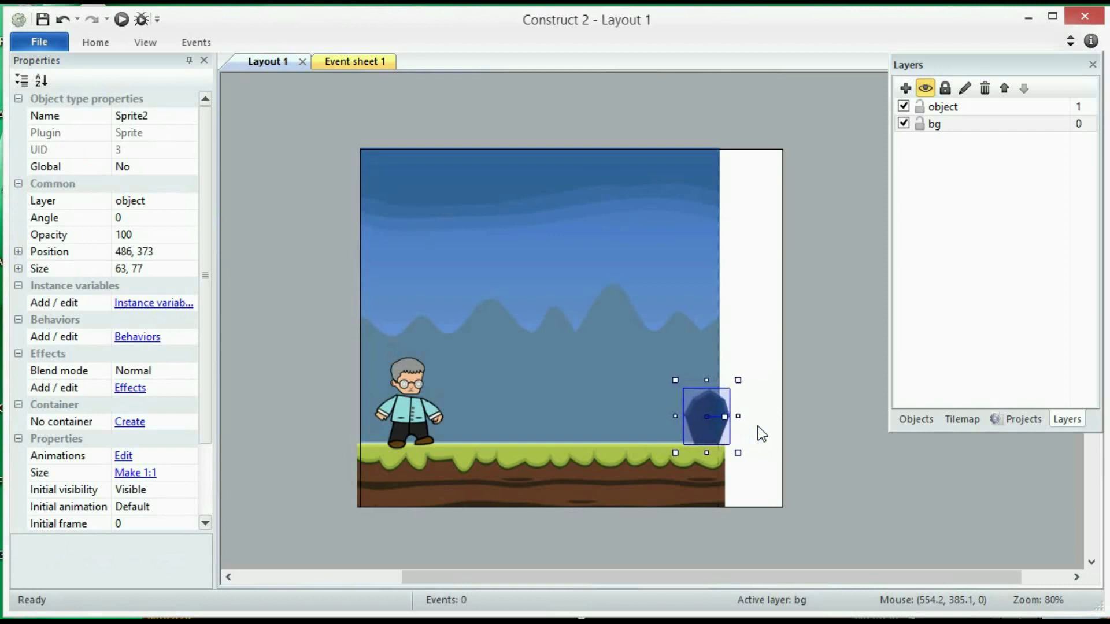
{"action": "key", "text": "Right"}
{"action": "key", "text": "Right"}
{"action": "key", "text": "Right"}
{"action": "key", "text": "Right"}
{"action": "key", "text": "Right"}
{"action": "key", "text": "Right"}
{"action": "key", "text": "Right"}
{"action": "key", "text": "Right"}
{"action": "key", "text": "Right"}
{"action": "key", "text": "Right"}
{"action": "key", "text": "Right"}
{"action": "key", "text": "Right"}
{"action": "key", "text": "Right"}
{"action": "key", "text": "Right"}
{"action": "key", "text": "Right"}
{"action": "key", "text": "Right"}
{"action": "key", "text": "Right"}
{"action": "key", "text": "Right"}
{"action": "key", "text": "Right"}
{"action": "key", "text": "Right"}
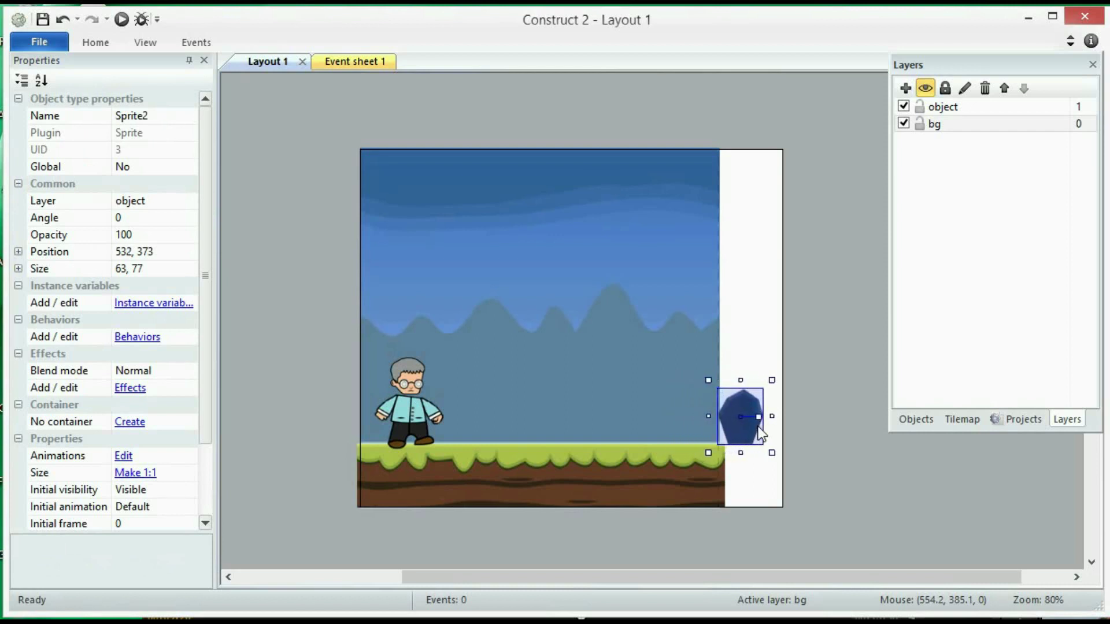
{"action": "key", "text": "Right"}
{"action": "key", "text": "Right"}
{"action": "key", "text": "Right"}
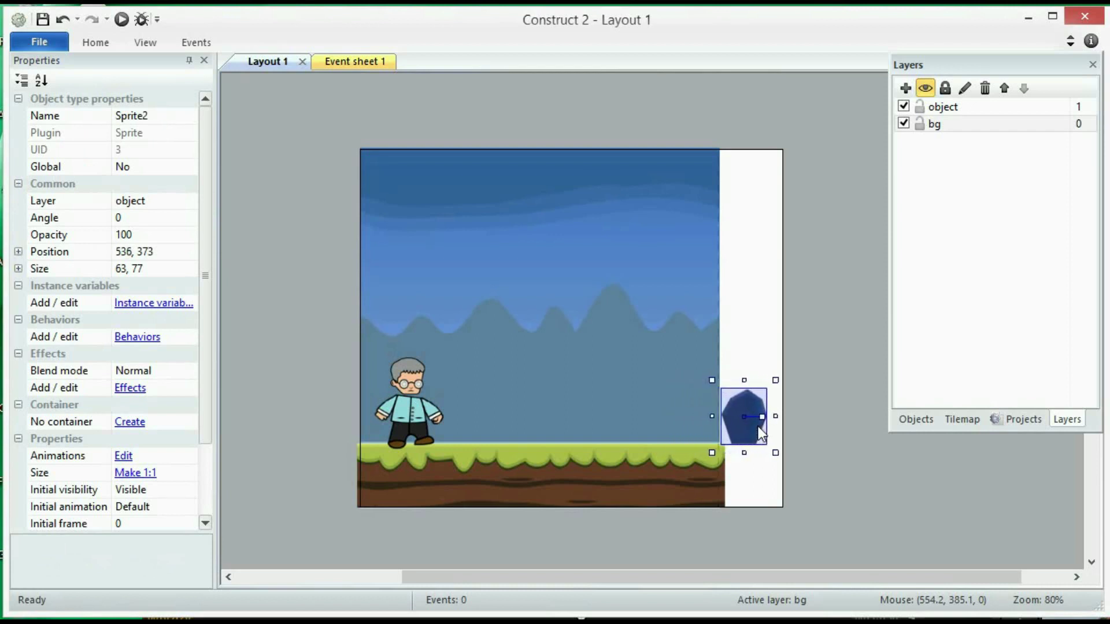
{"action": "left_click", "coordinate": [813, 444]}
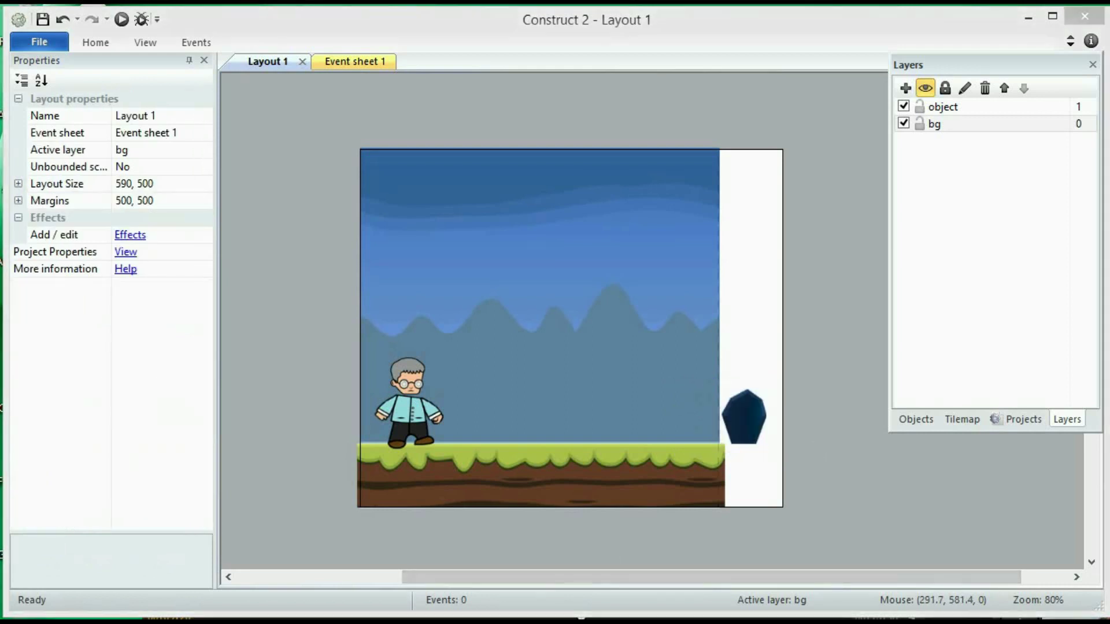
Add rock image 1 from File Explorer's ground folder to the layout, just right of the tall rock at about 604, 387
{"action": "key", "text": "alt+Tab"}
{"action": "left_click", "coordinate": [496, 328]}
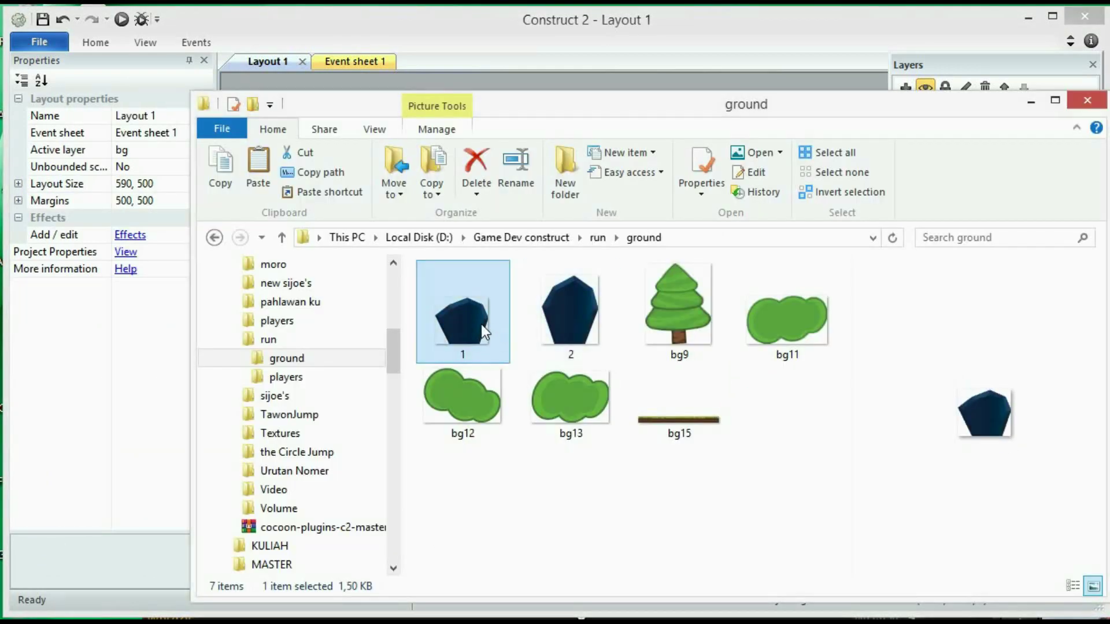
{"action": "left_click_drag", "start_coordinate": [480, 324], "coordinate": [793, 428]}
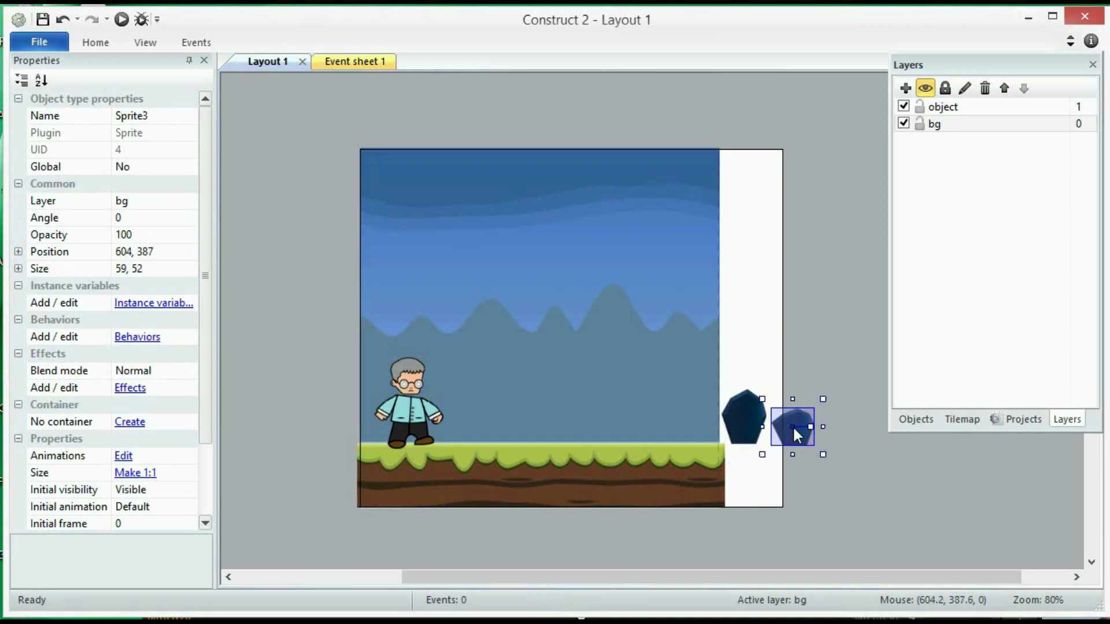
{"action": "left_click", "coordinate": [817, 338]}
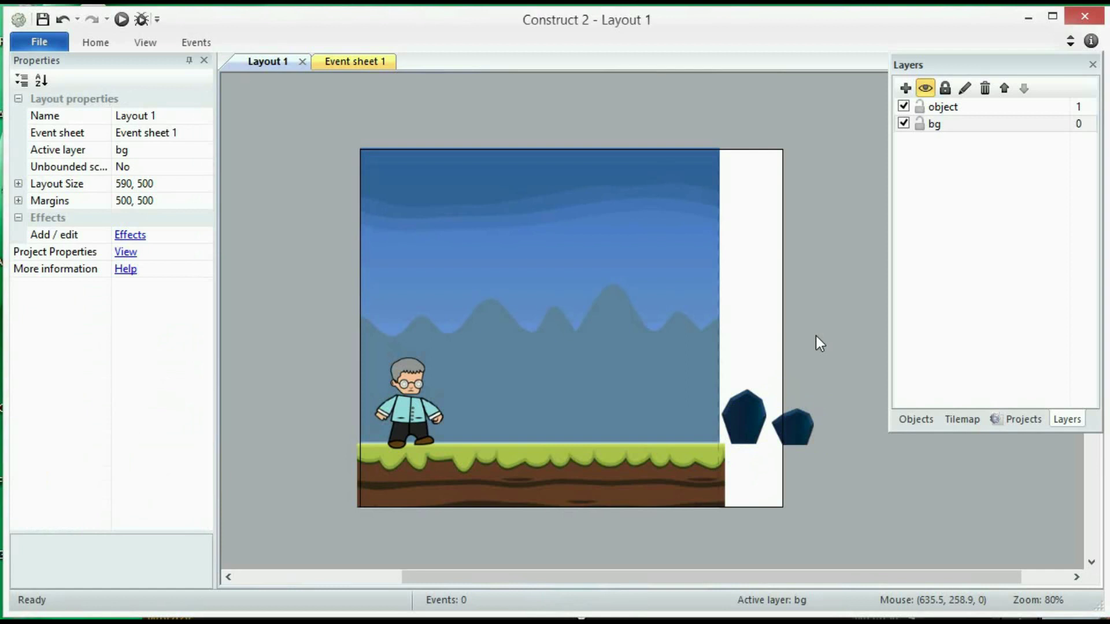
Select both rock sprites together, deselect them and lock the bg layer
{"action": "left_click", "coordinate": [791, 431]}
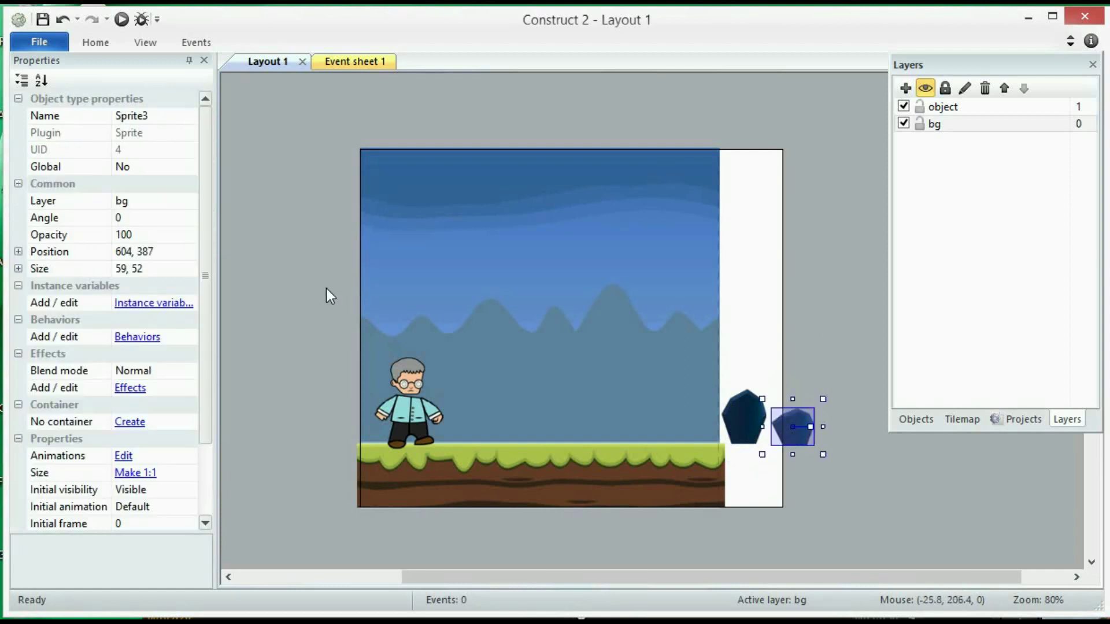
{"action": "left_click", "coordinate": [747, 418], "text": "ctrl"}
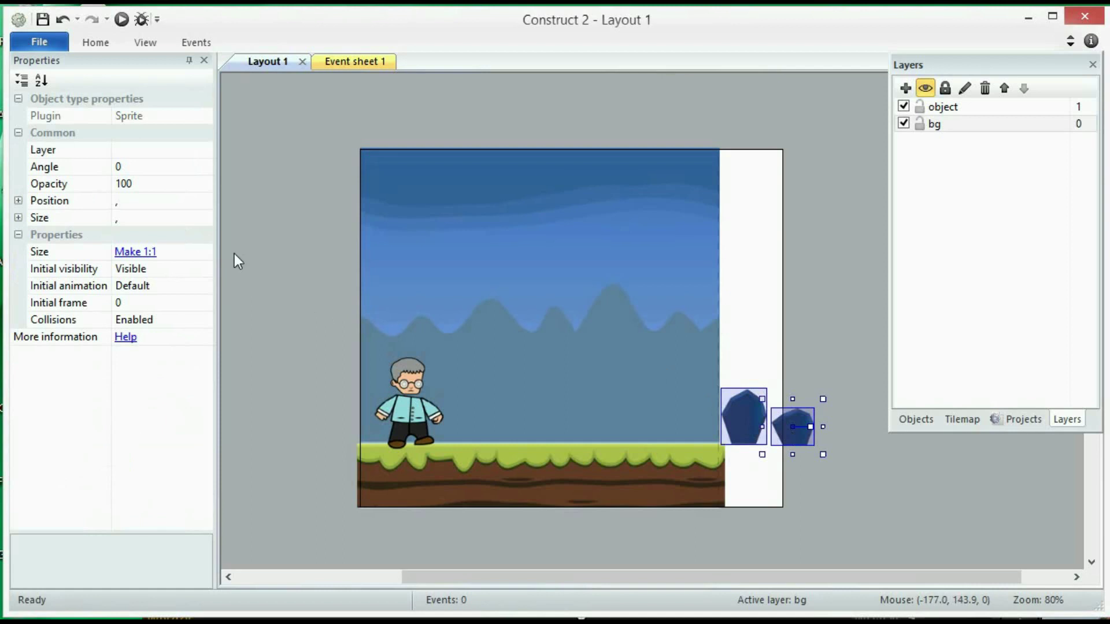
{"action": "left_click", "coordinate": [720, 411]}
{"action": "left_click", "coordinate": [760, 424]}
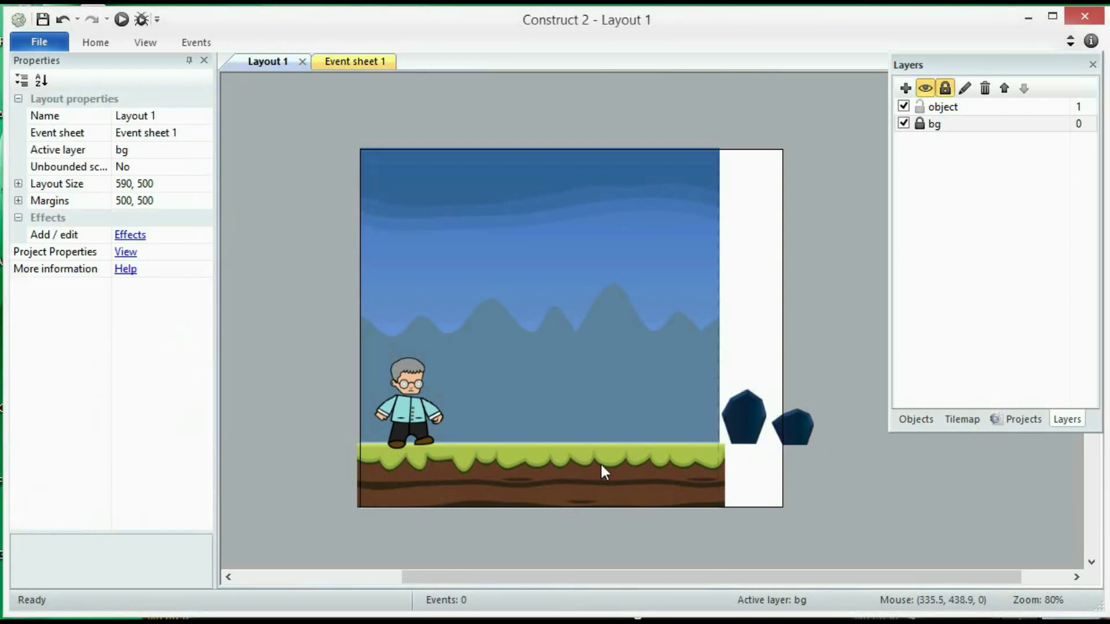
{"action": "left_click", "coordinate": [919, 123]}
{"action": "left_click", "coordinate": [919, 123]}
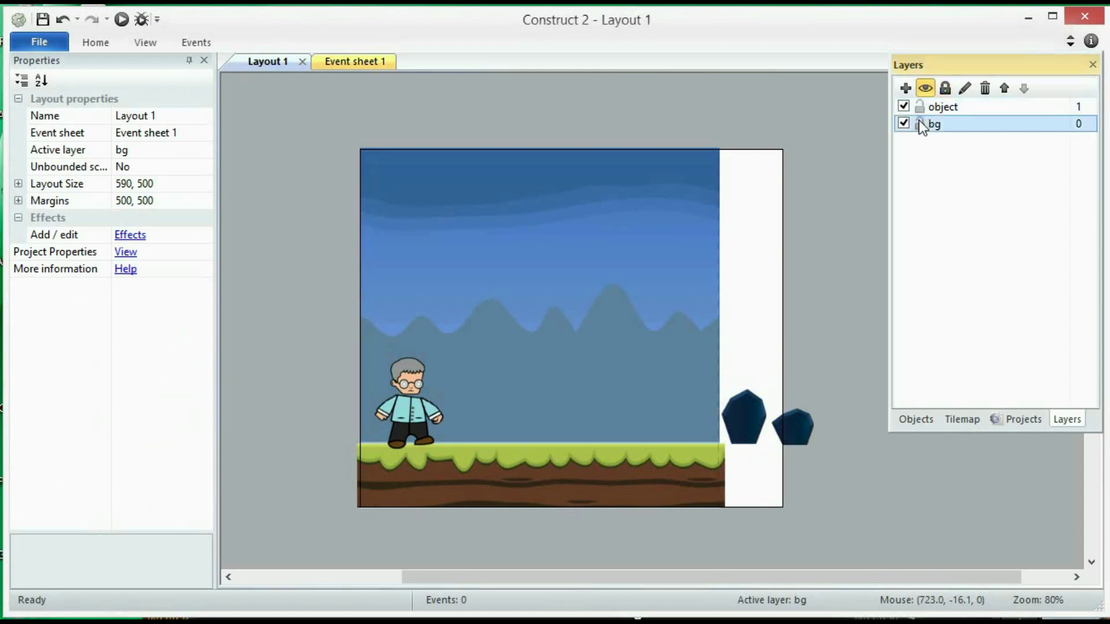
{"action": "left_click", "coordinate": [919, 123]}
Add a global number variable named Gamestate with initial value 0 to Event sheet 1
{"action": "left_click", "coordinate": [324, 60]}
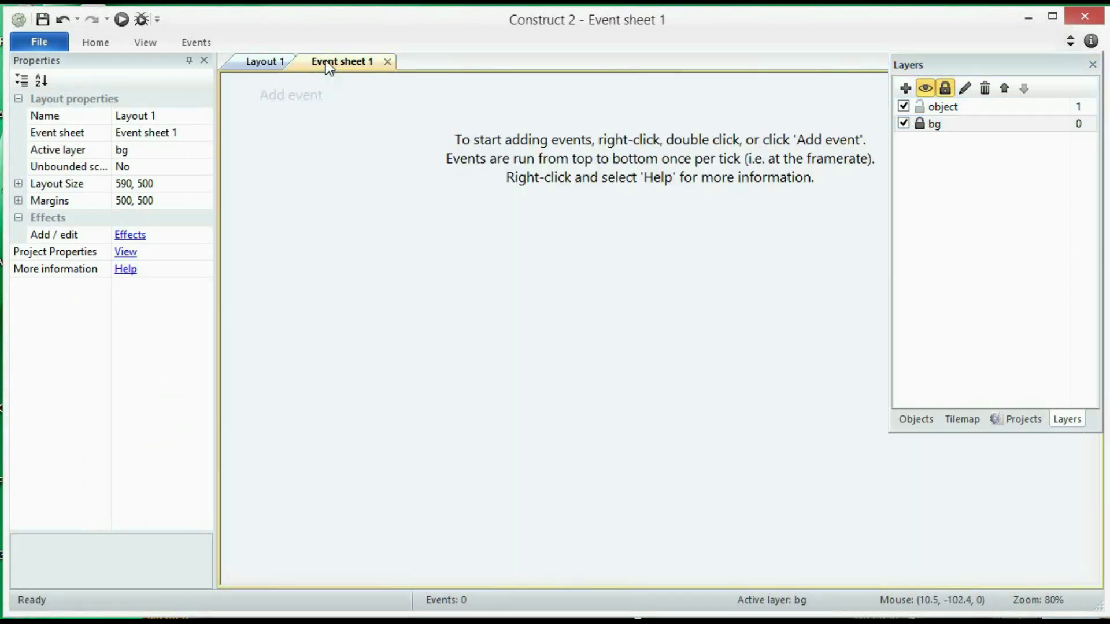
{"action": "left_click", "coordinate": [301, 97]}
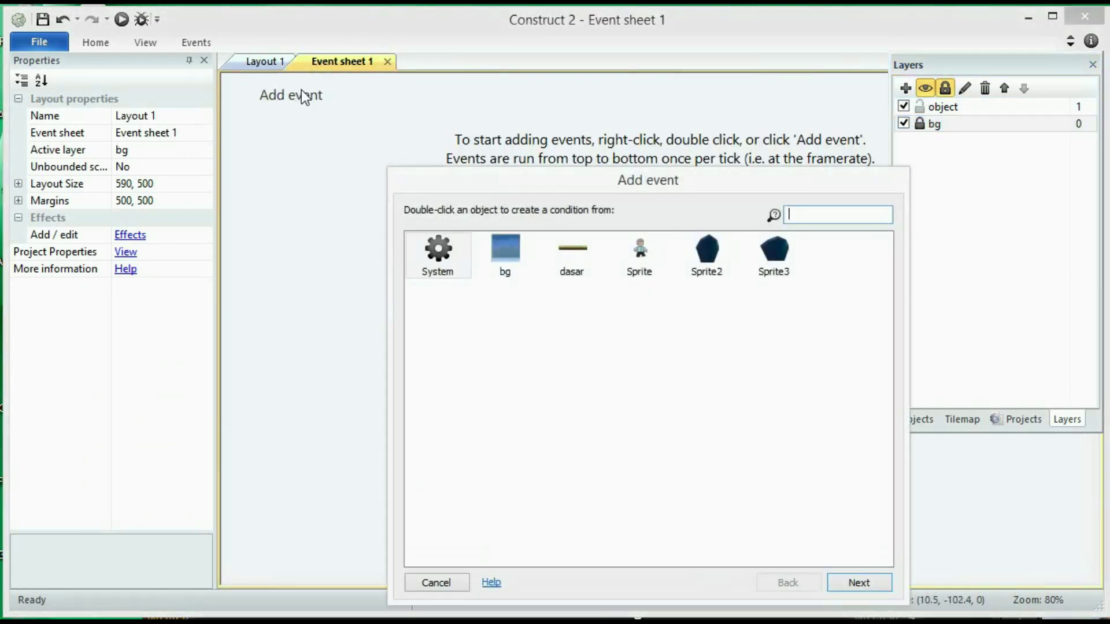
{"action": "left_click", "coordinate": [440, 582]}
{"action": "right_click", "coordinate": [398, 317]}
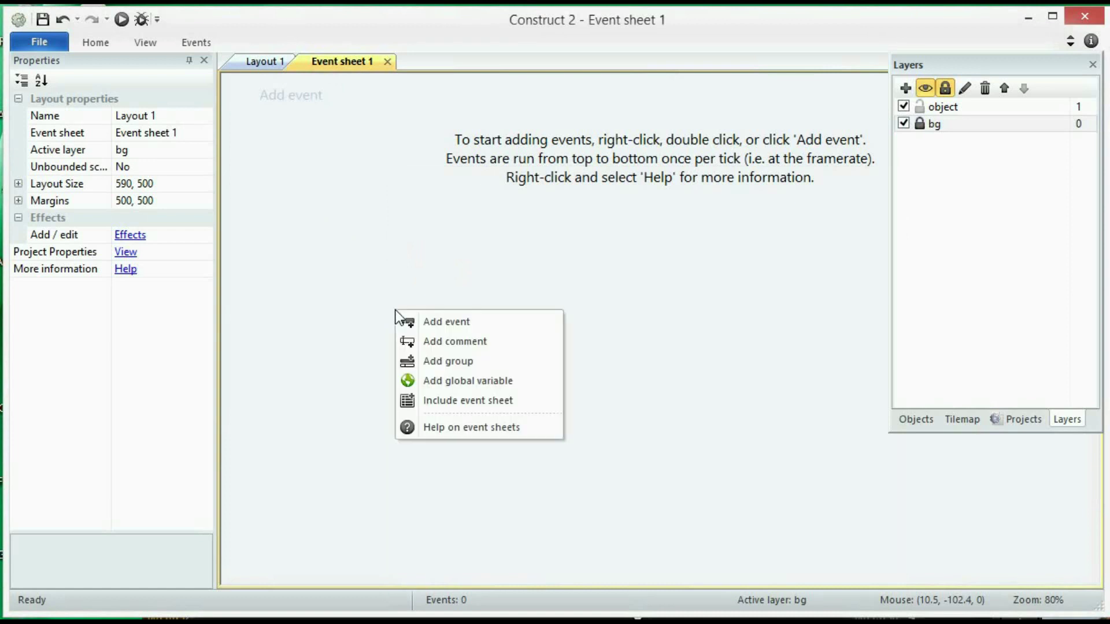
{"action": "left_click", "coordinate": [422, 376]}
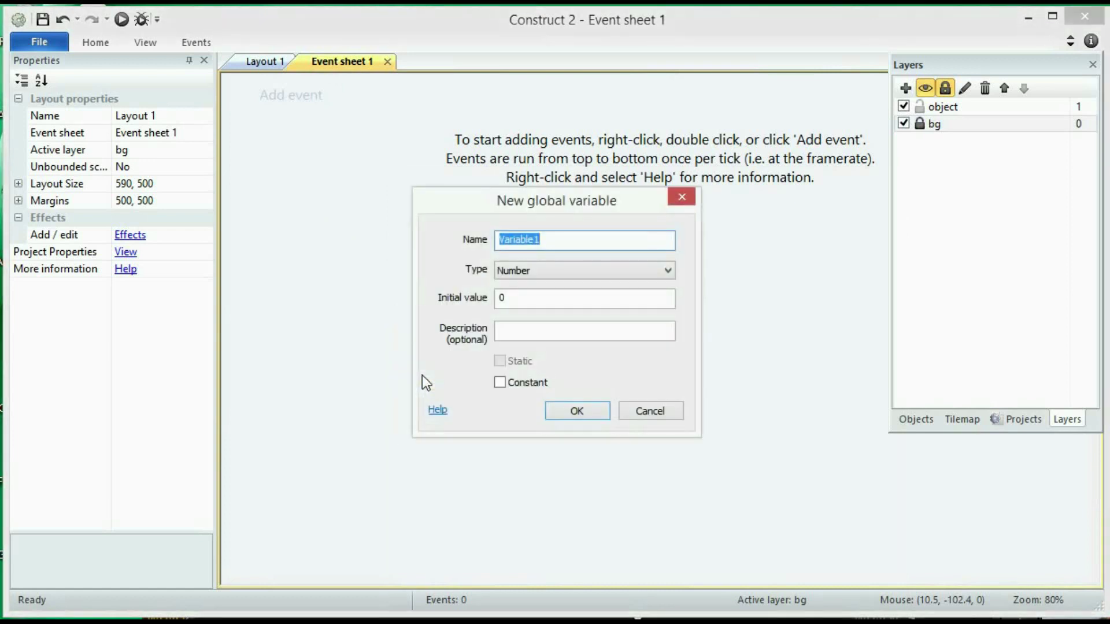
{"action": "type", "text": "Gamestate"}
{"action": "left_click", "coordinate": [566, 410]}
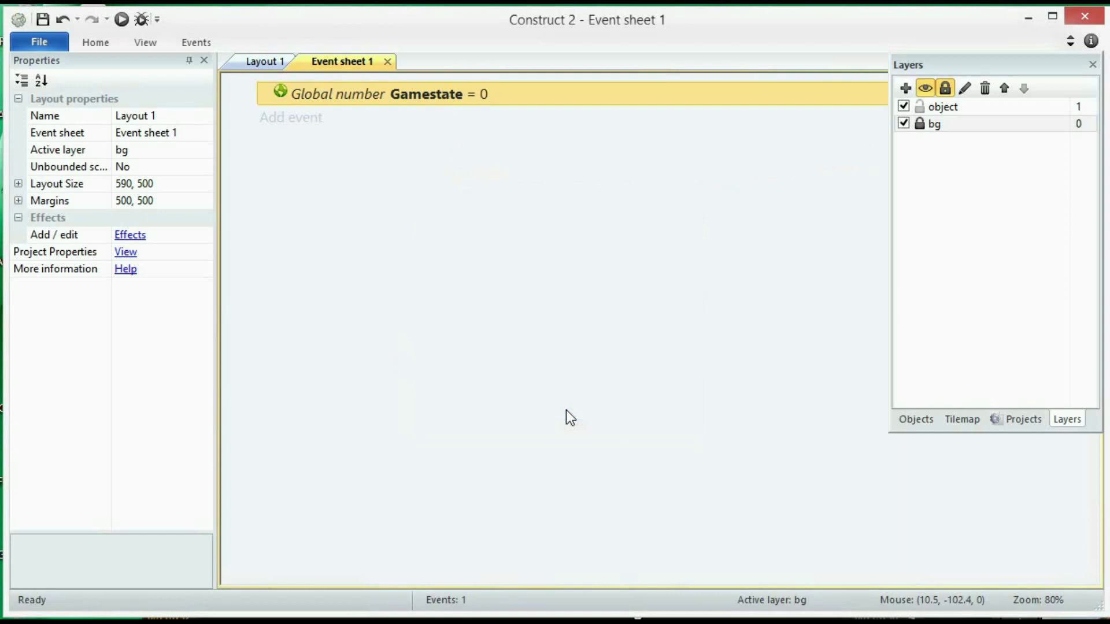
Add two more global number variables, HigScore and Score, each with initial value 0
{"action": "right_click", "coordinate": [350, 222]}
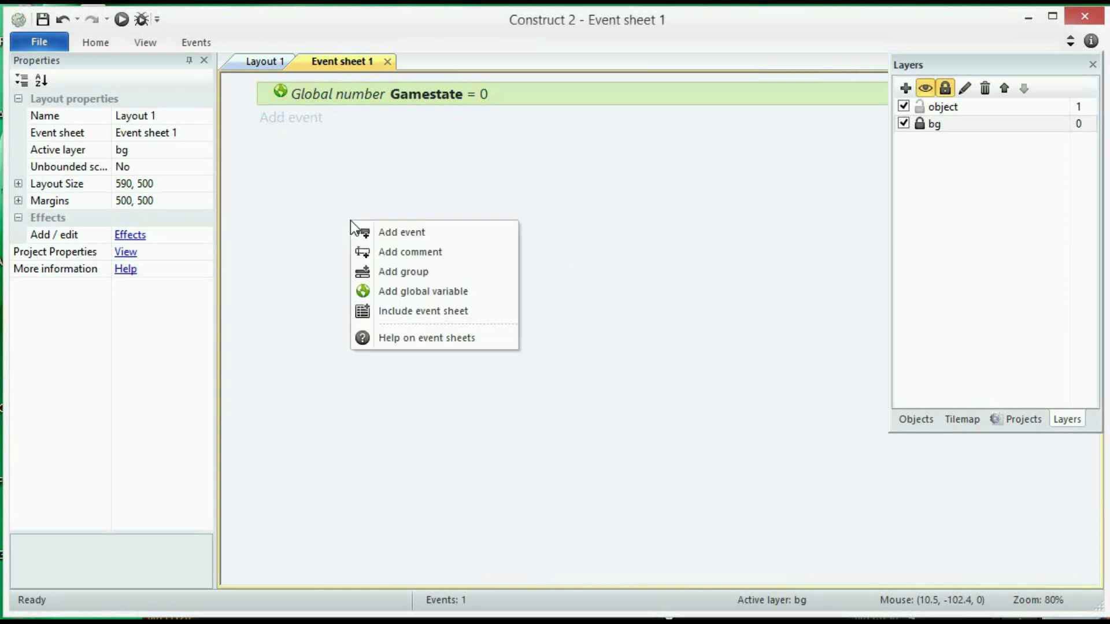
{"action": "left_click", "coordinate": [381, 287]}
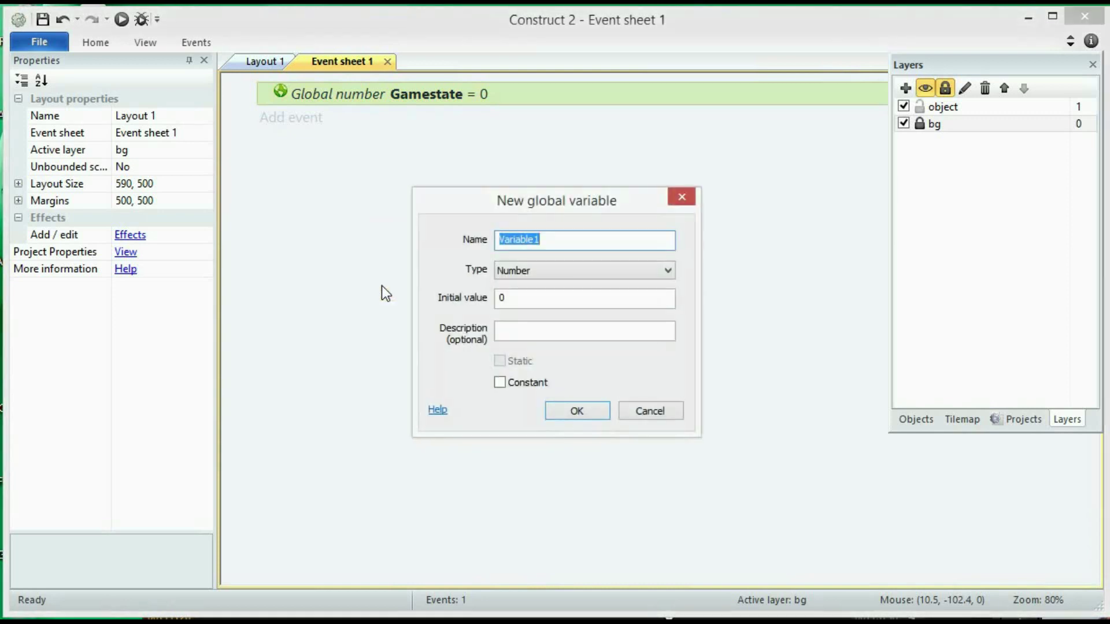
{"action": "type", "text": "HigScore"}
{"action": "left_click", "coordinate": [564, 410]}
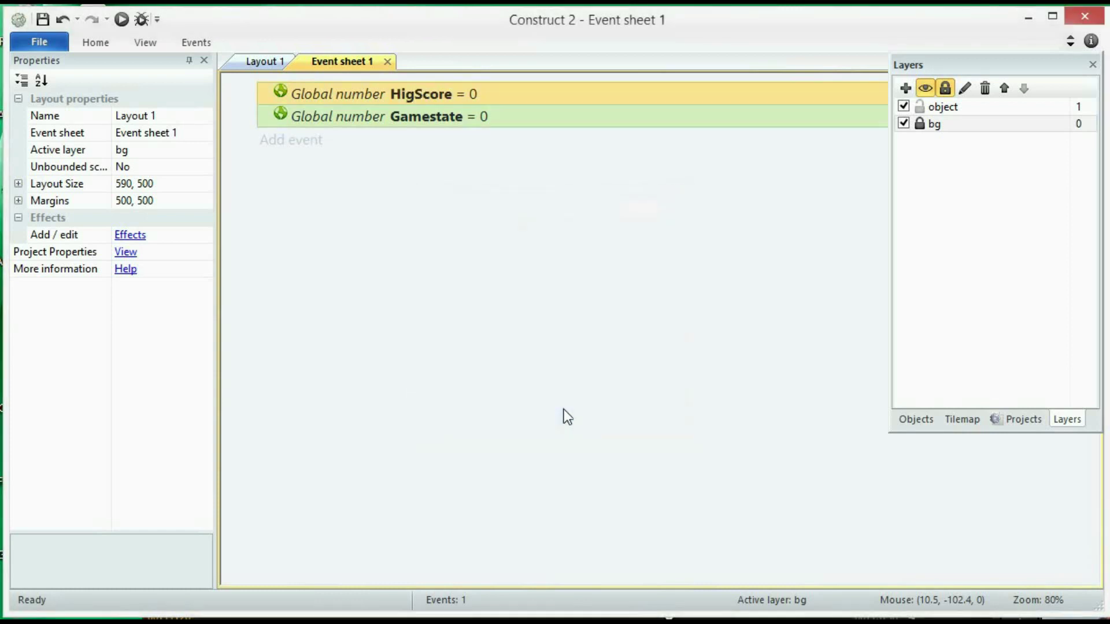
{"action": "right_click", "coordinate": [389, 269]}
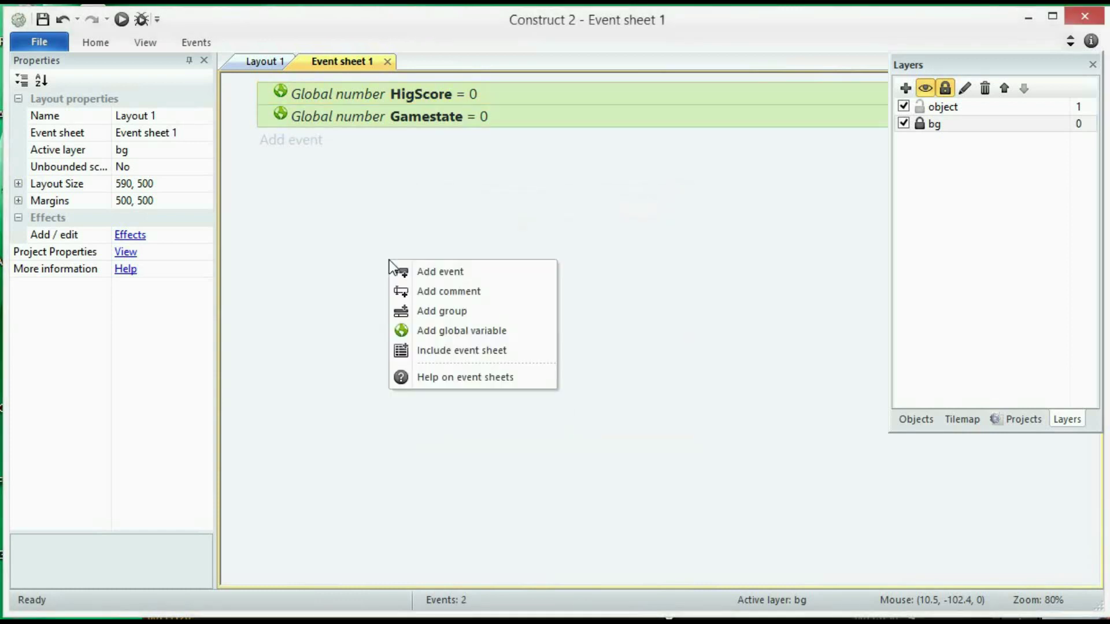
{"action": "left_click", "coordinate": [417, 329]}
{"action": "type", "text": "Score"}
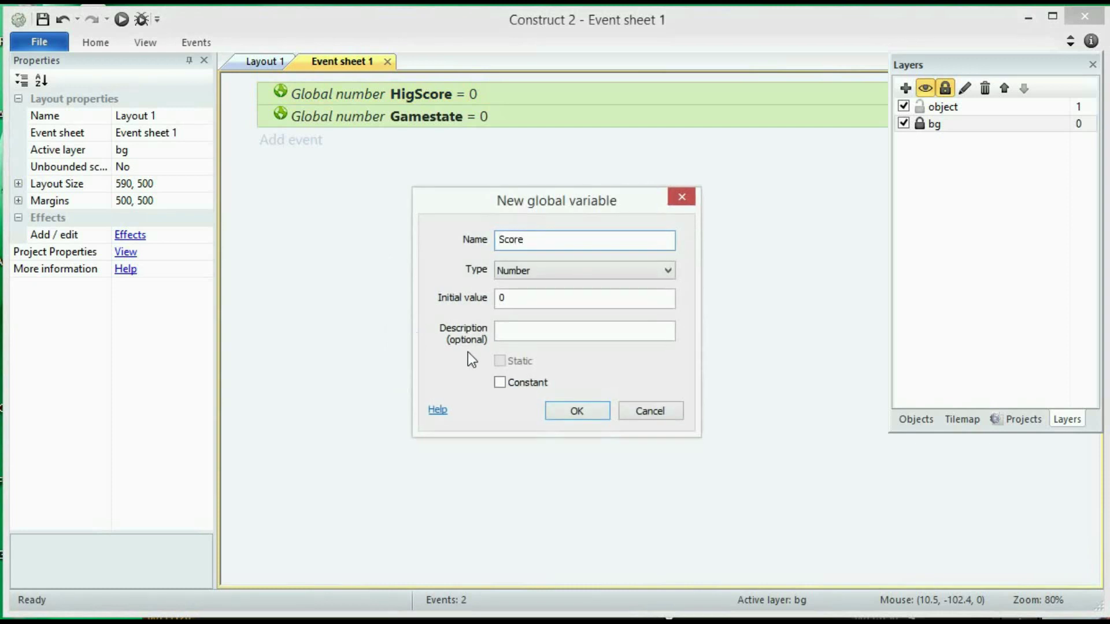
{"action": "left_click", "coordinate": [572, 411]}
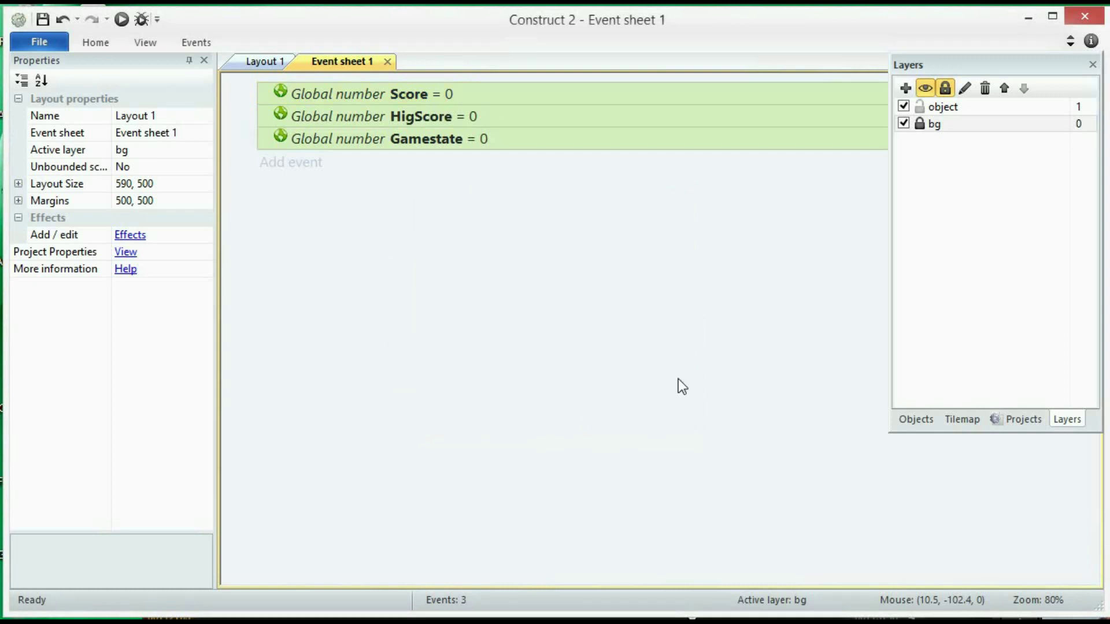
Add a global number variable named S100 with initial value 0
{"action": "right_click", "coordinate": [316, 200]}
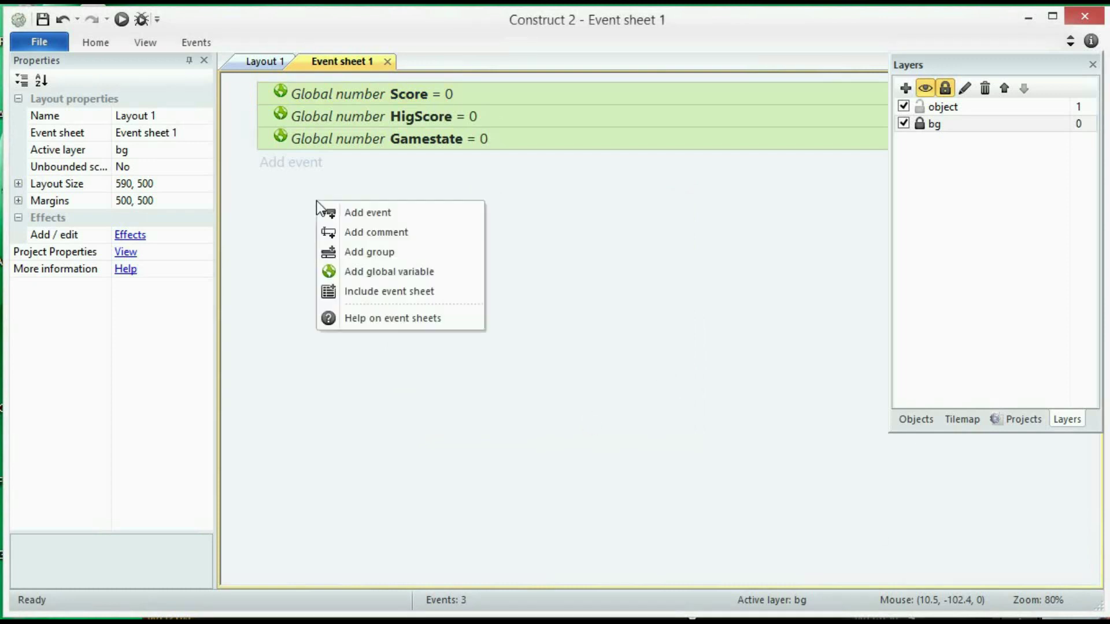
{"action": "left_click", "coordinate": [339, 267]}
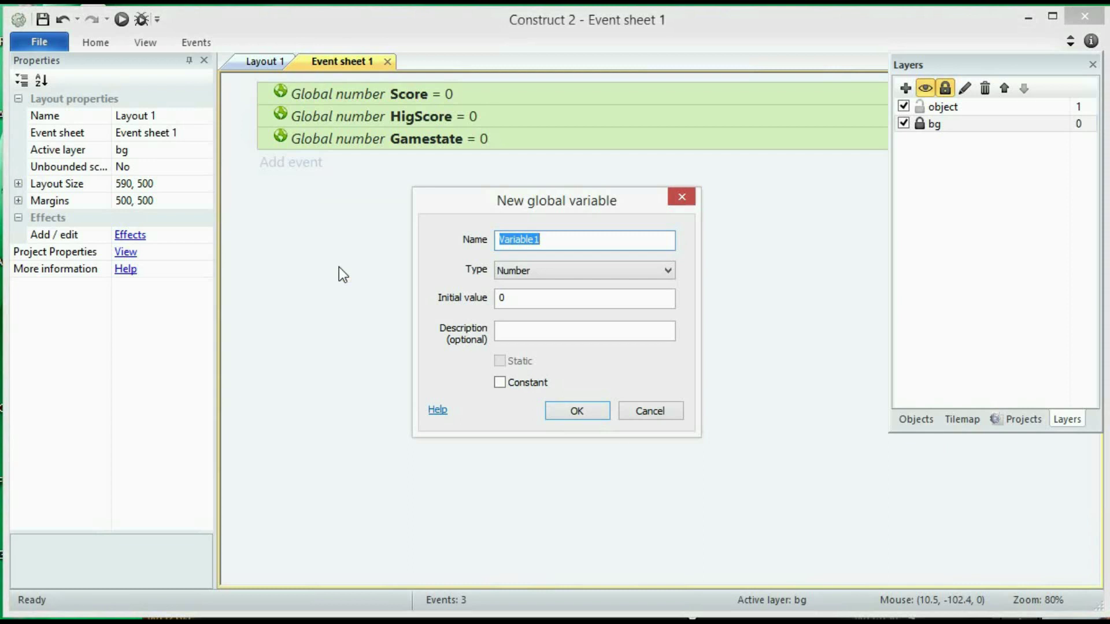
{"action": "type", "text": "S100"}
{"action": "left_click", "coordinate": [576, 411]}
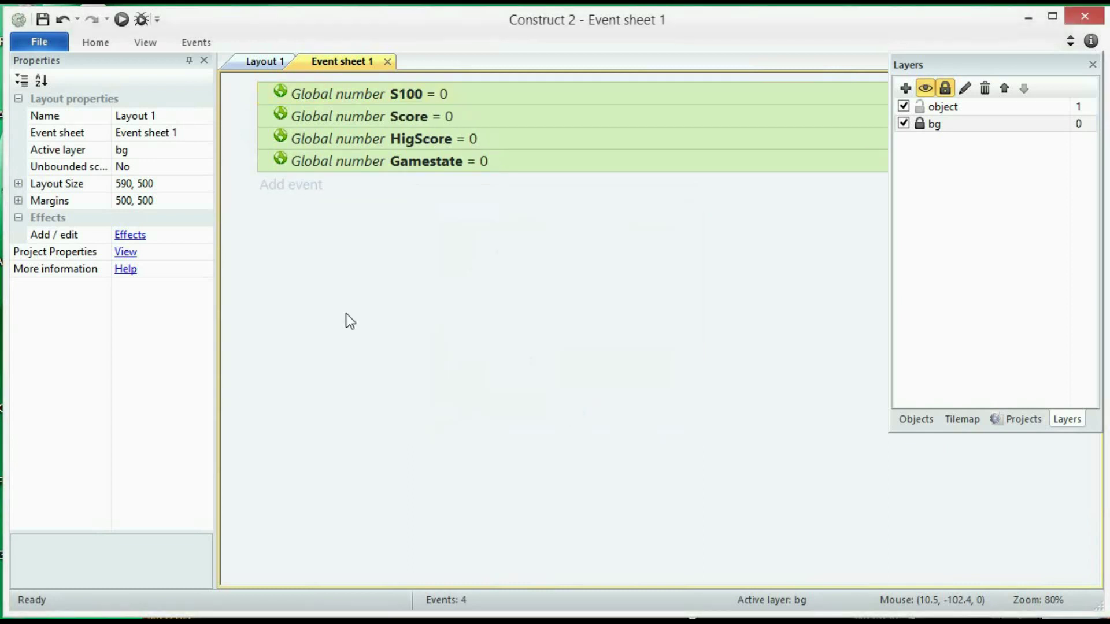
Add an event with the System condition Compare variable, testing Gamestate equal to 0
{"action": "left_click", "coordinate": [285, 190]}
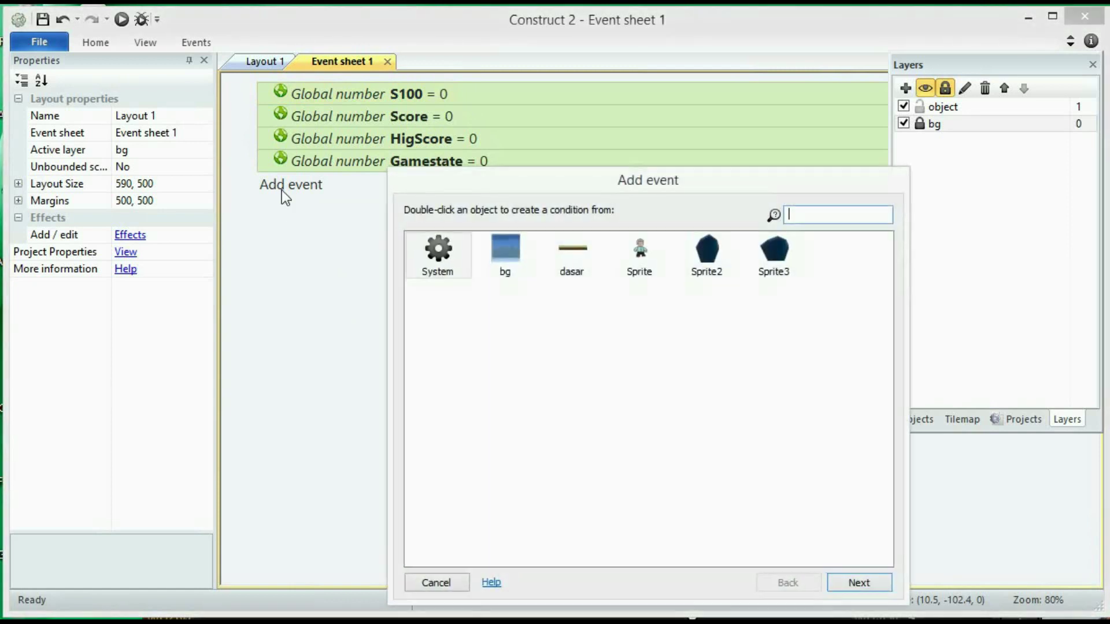
{"action": "double_click", "coordinate": [428, 252]}
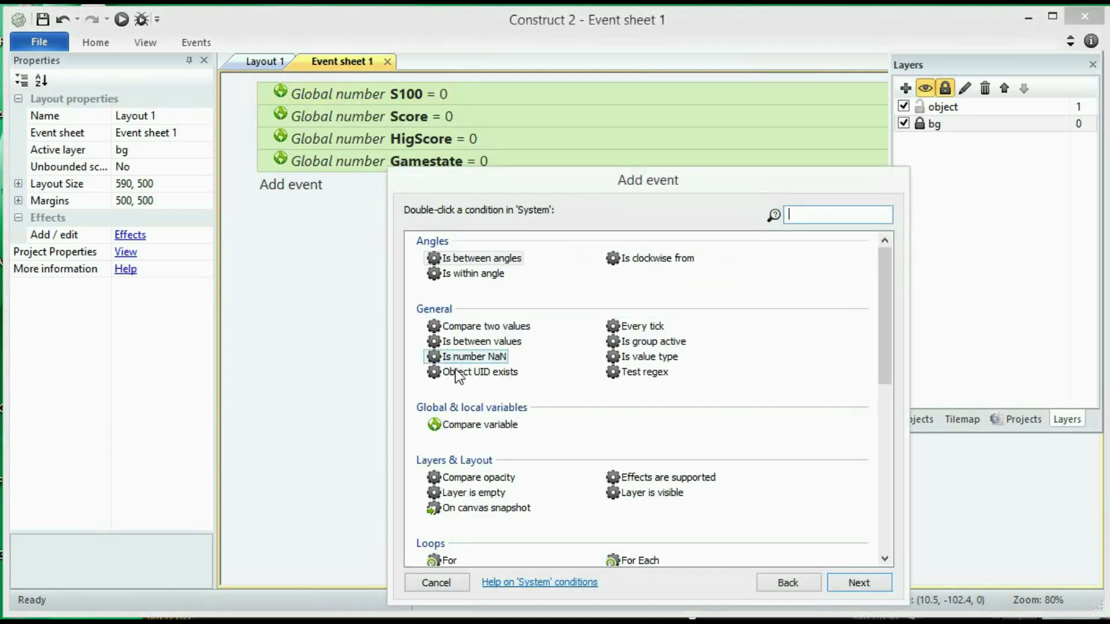
{"action": "double_click", "coordinate": [481, 426]}
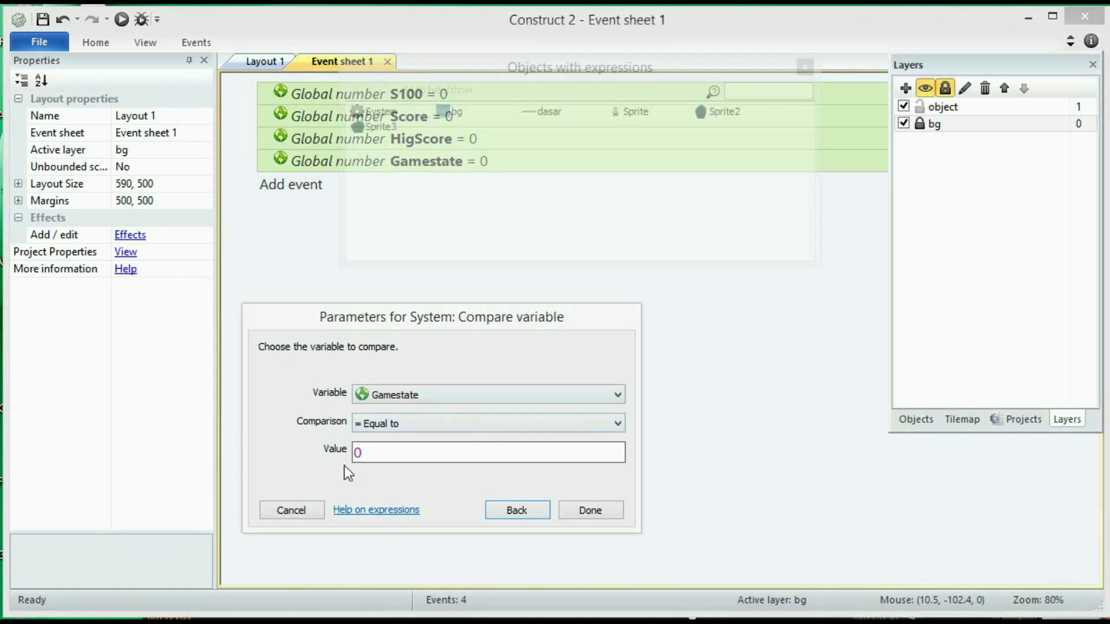
{"action": "left_click", "coordinate": [581, 510]}
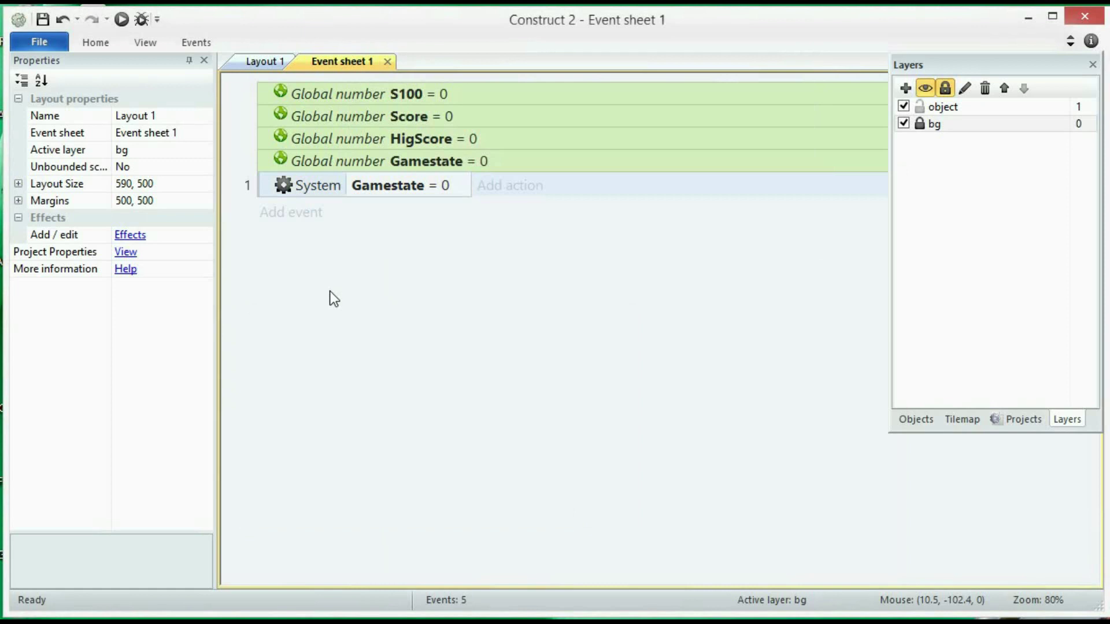
Copy the Gamestate = 0 event and paste it twice below the original
{"action": "left_click", "coordinate": [259, 186]}
{"action": "right_click", "coordinate": [258, 186]}
{"action": "left_click", "coordinate": [298, 409]}
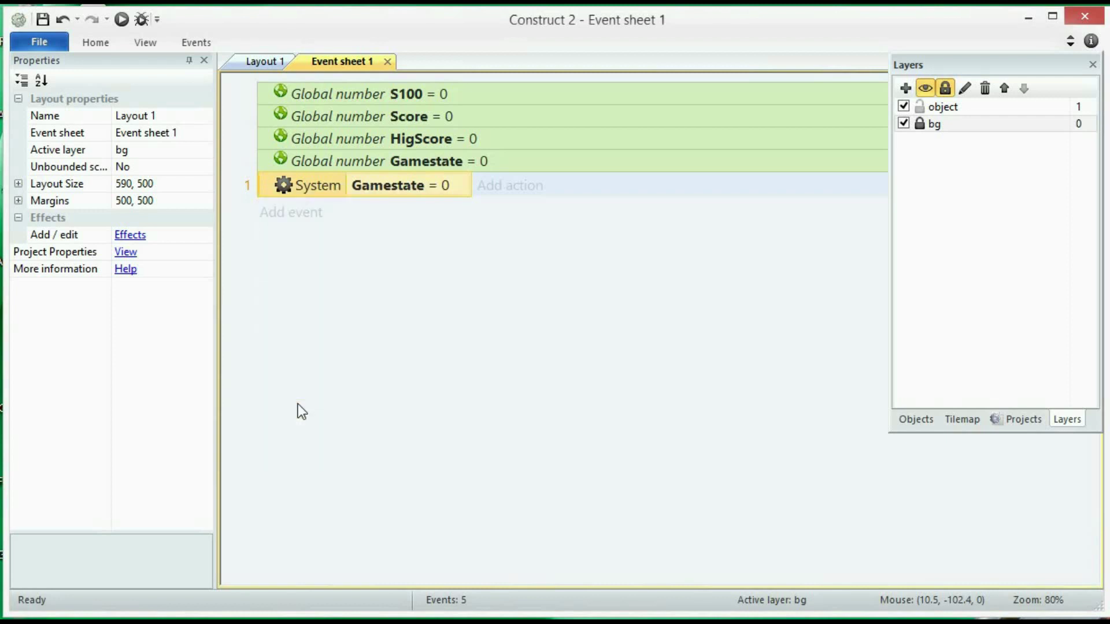
{"action": "right_click", "coordinate": [297, 408]}
{"action": "left_click", "coordinate": [286, 308]}
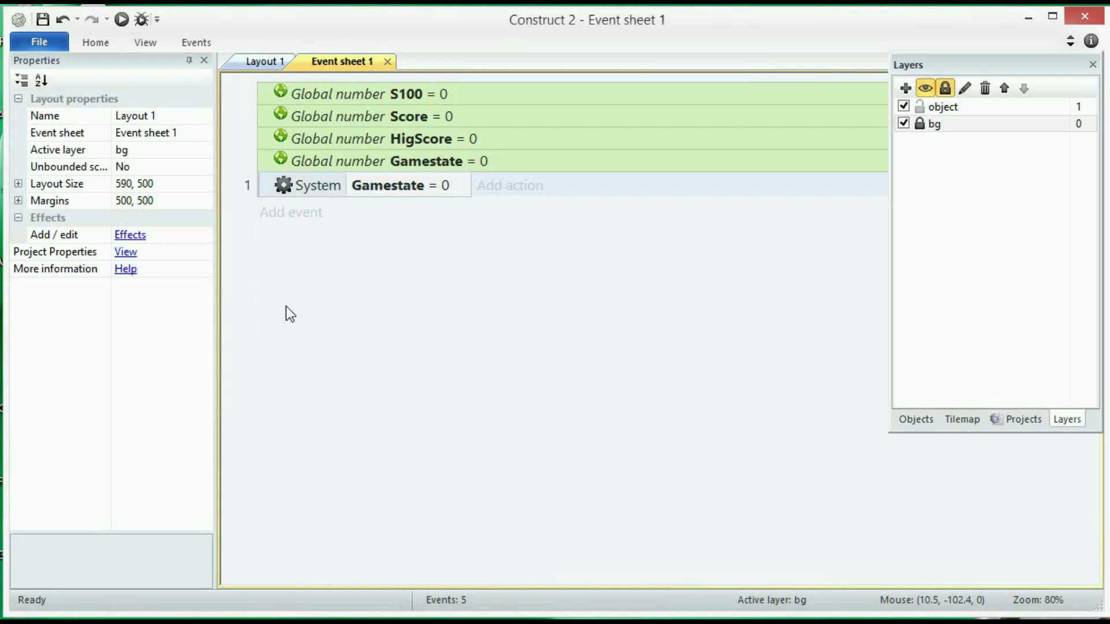
{"action": "right_click", "coordinate": [286, 306]}
{"action": "left_click", "coordinate": [279, 259]}
{"action": "key", "text": "ctrl+v"}
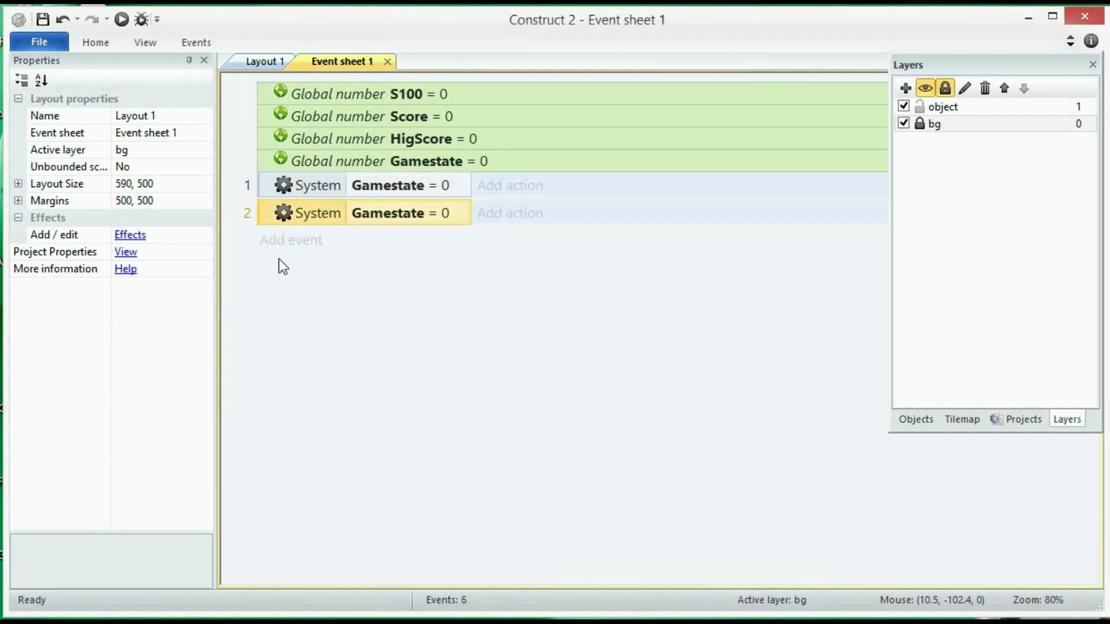
{"action": "key", "text": "ctrl+v"}
Change the second event's condition so that Gamestate is compared with 1
{"action": "double_click", "coordinate": [432, 217]}
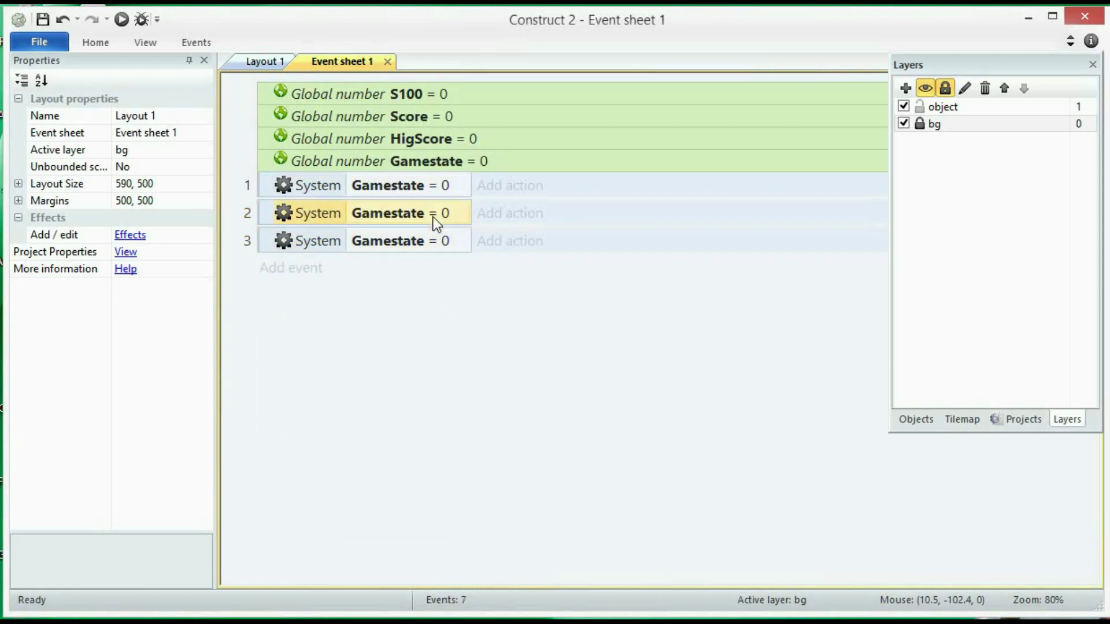
{"action": "left_click", "coordinate": [370, 446]}
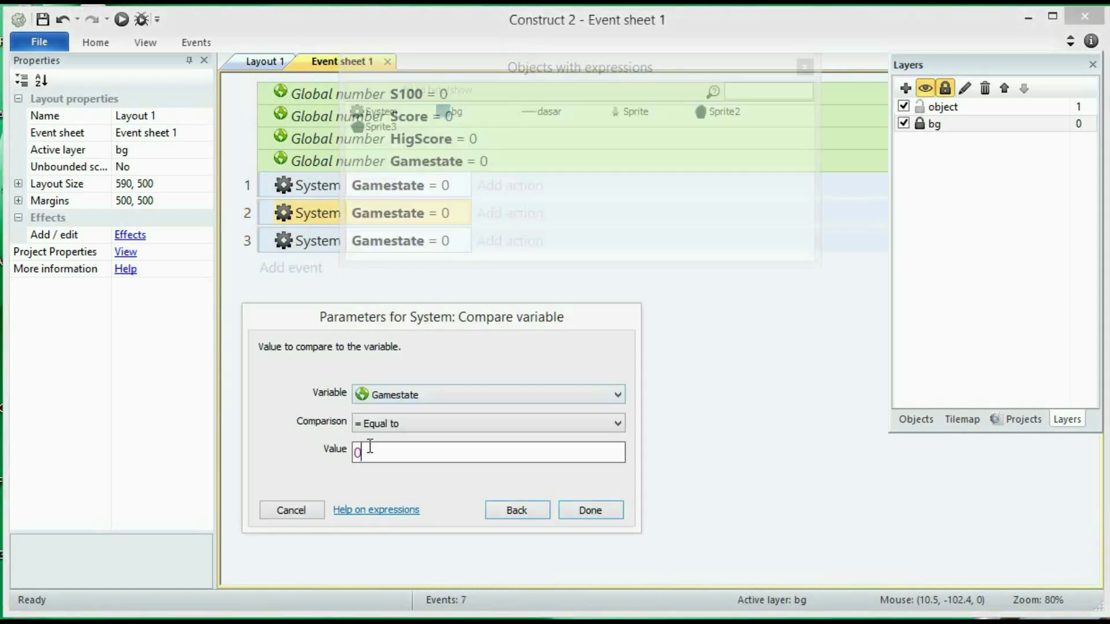
{"action": "key", "text": "BackSpace"}
{"action": "type", "text": "1"}
{"action": "left_click", "coordinate": [577, 505]}
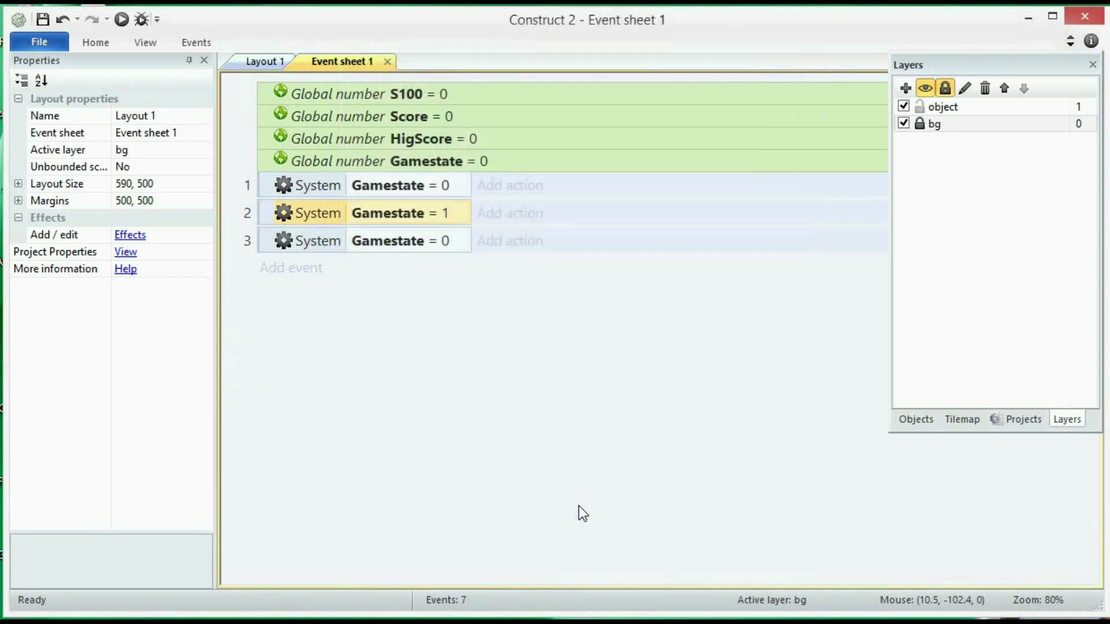
Change the third event's condition so that Gamestate is compared with 3
{"action": "double_click", "coordinate": [442, 245]}
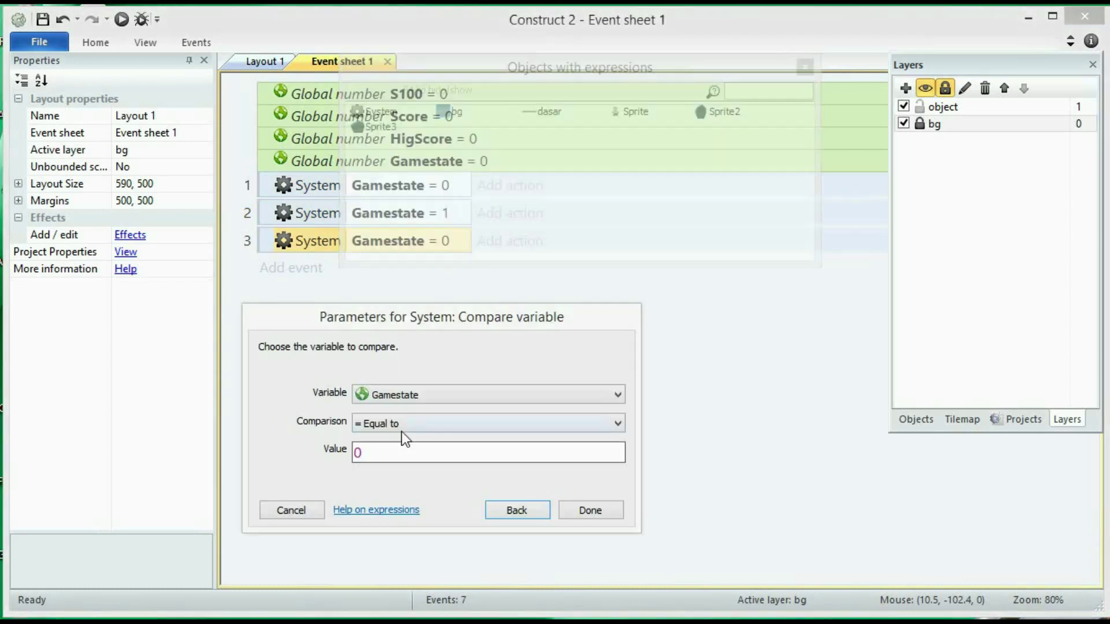
{"action": "left_click", "coordinate": [385, 455]}
{"action": "key", "text": "BackSpace"}
{"action": "type", "text": "3"}
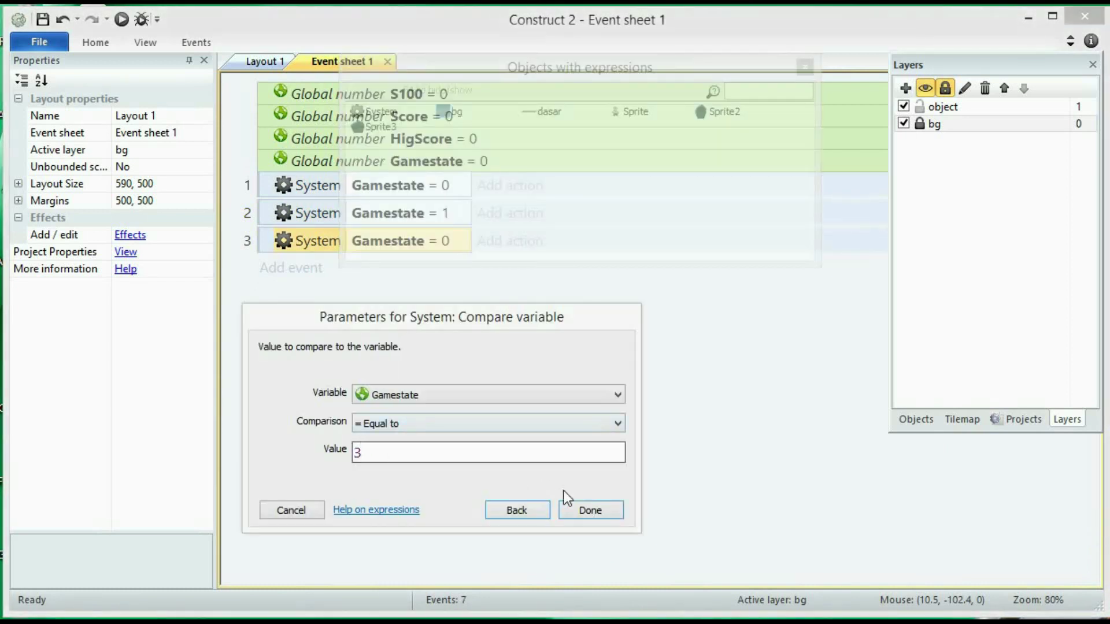
{"action": "left_click", "coordinate": [577, 510]}
Set the initial value of the HigScore global variable to 100
{"action": "left_click", "coordinate": [402, 148]}
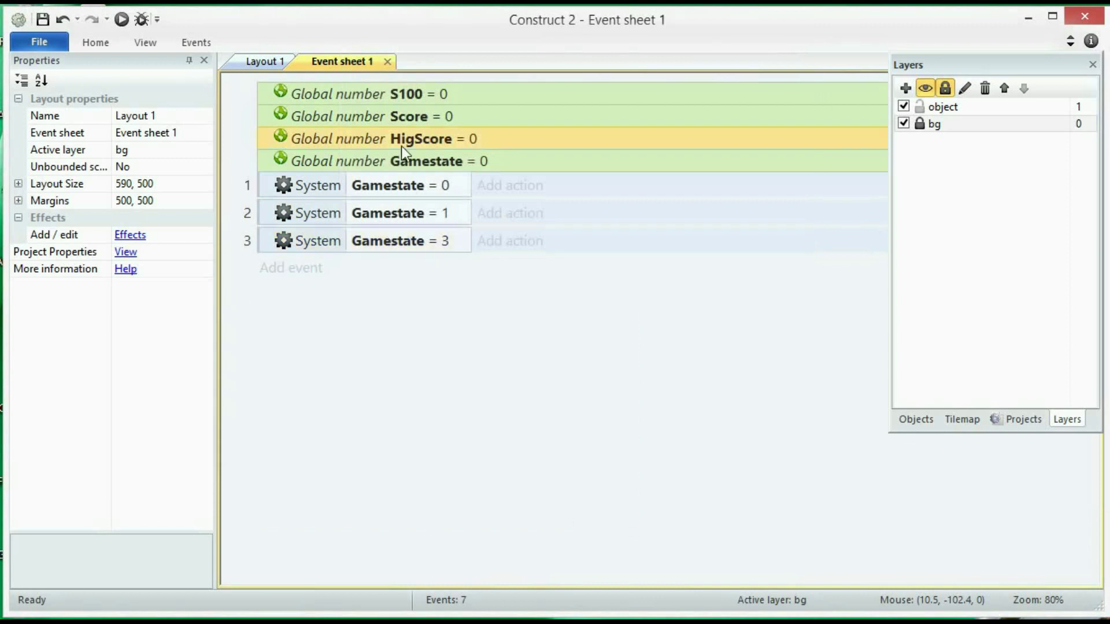
{"action": "double_click", "coordinate": [402, 148]}
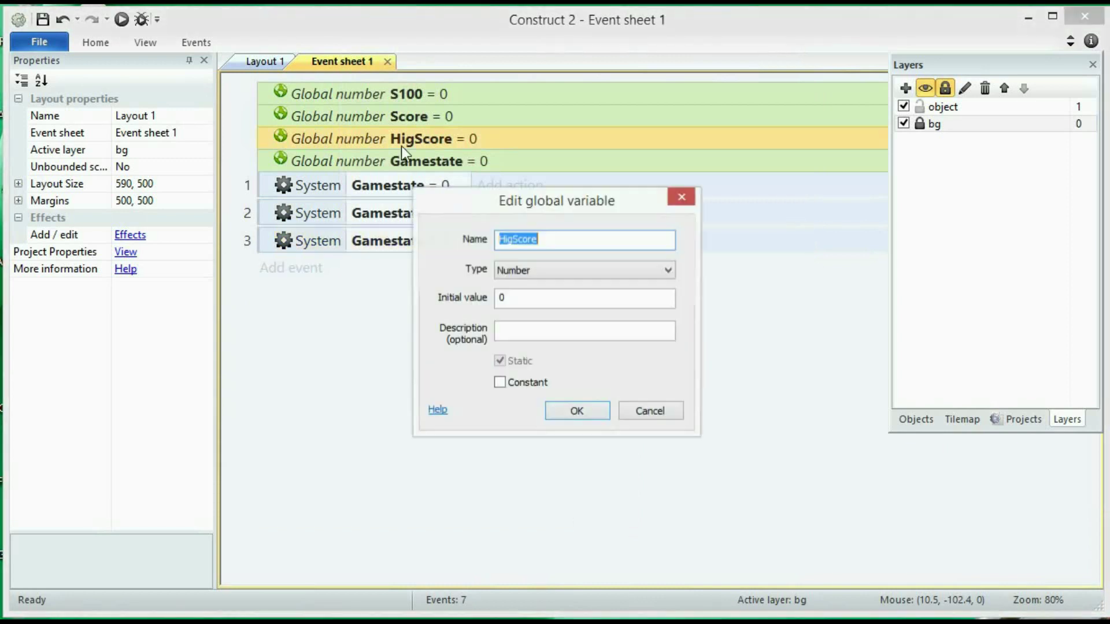
{"action": "left_click", "coordinate": [512, 296]}
{"action": "key", "text": "BackSpace"}
{"action": "type", "text": "100"}
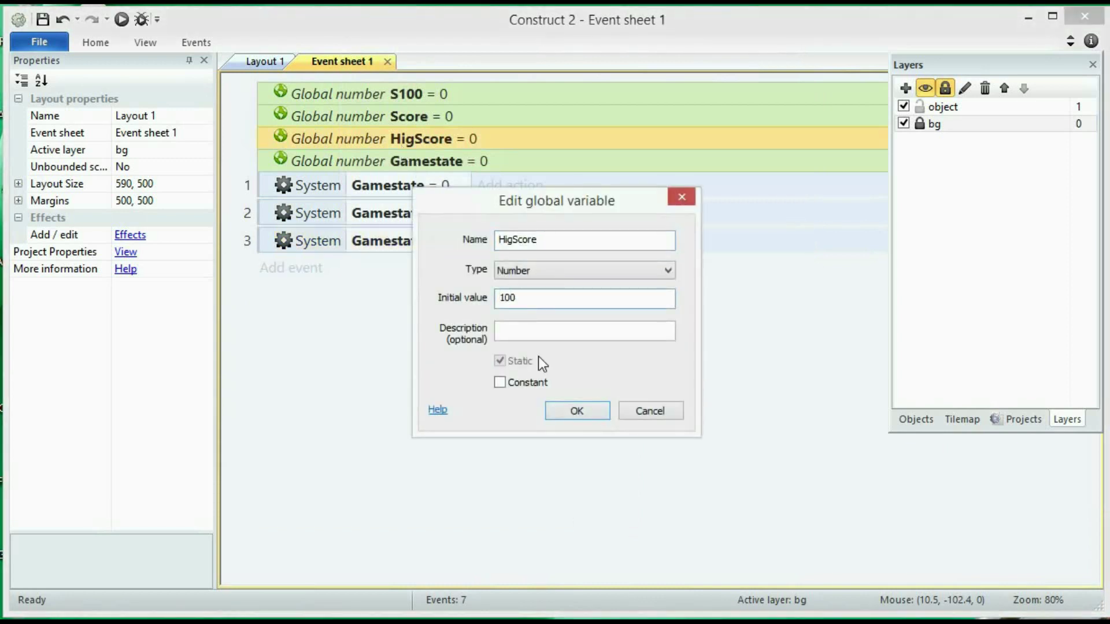
{"action": "left_click", "coordinate": [572, 414]}
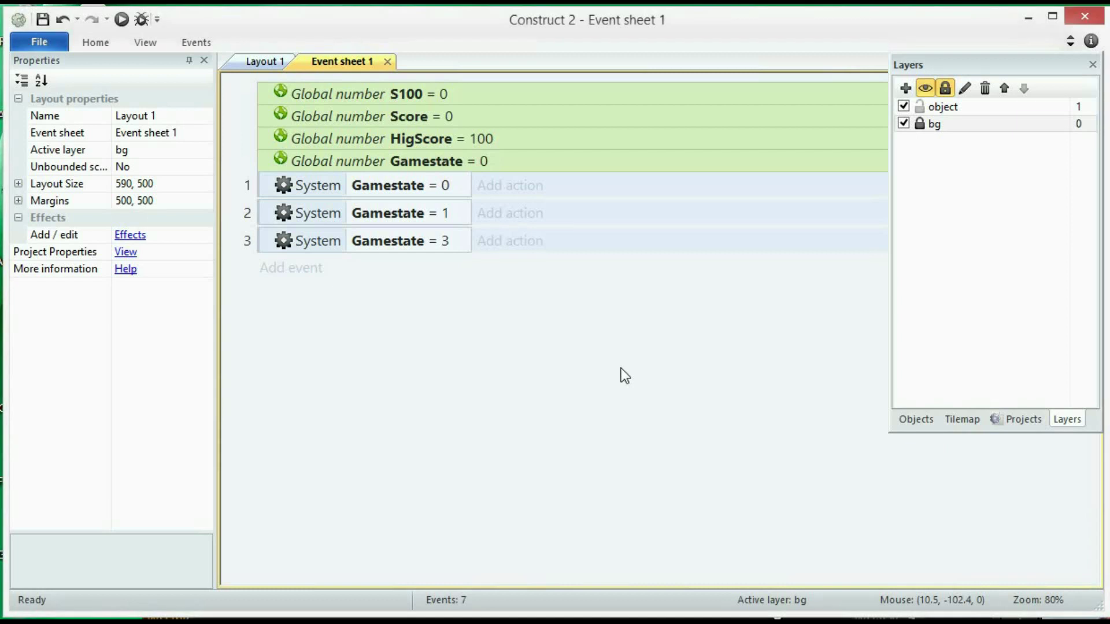
Return to Layout 1, make object the active layer, and open the new object choices, then cancel without inserting one
{"action": "left_click", "coordinate": [250, 62]}
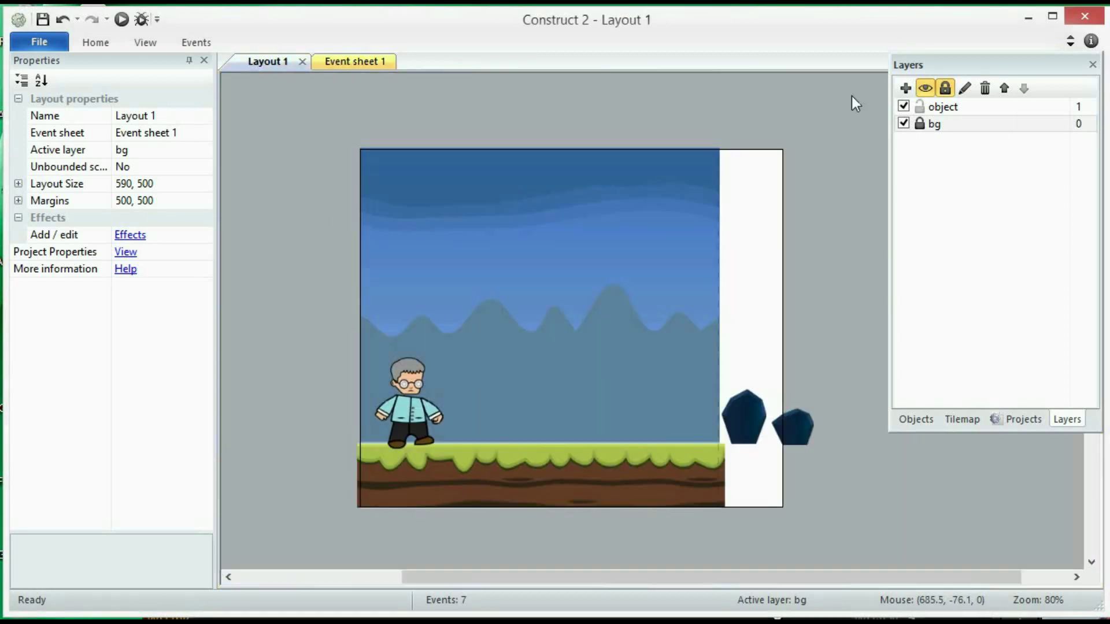
{"action": "left_click", "coordinate": [942, 108]}
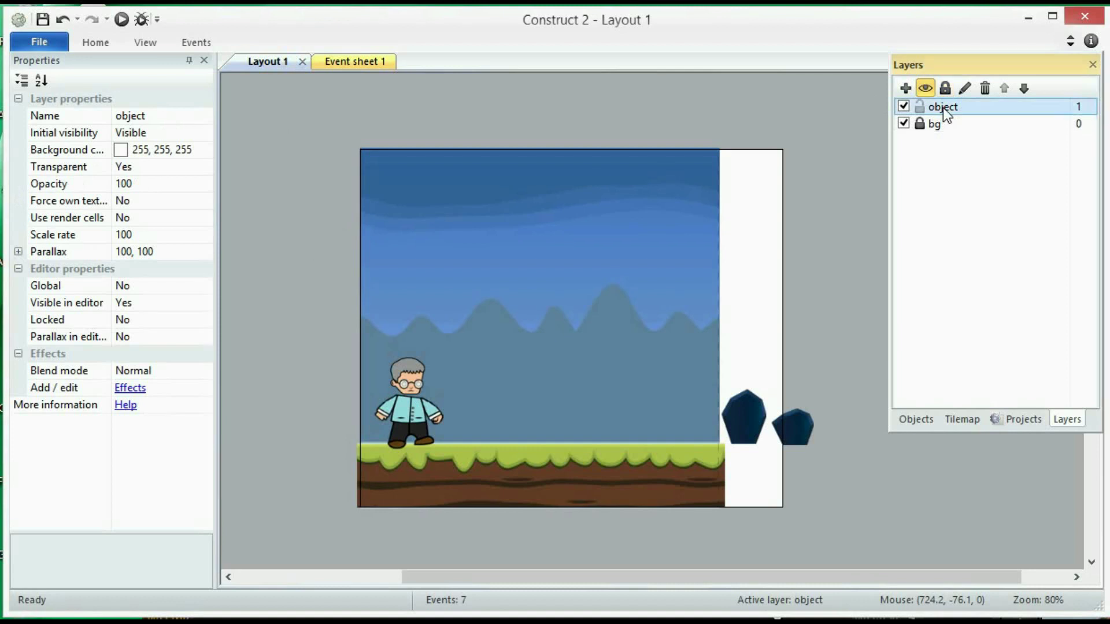
{"action": "double_click", "coordinate": [287, 219]}
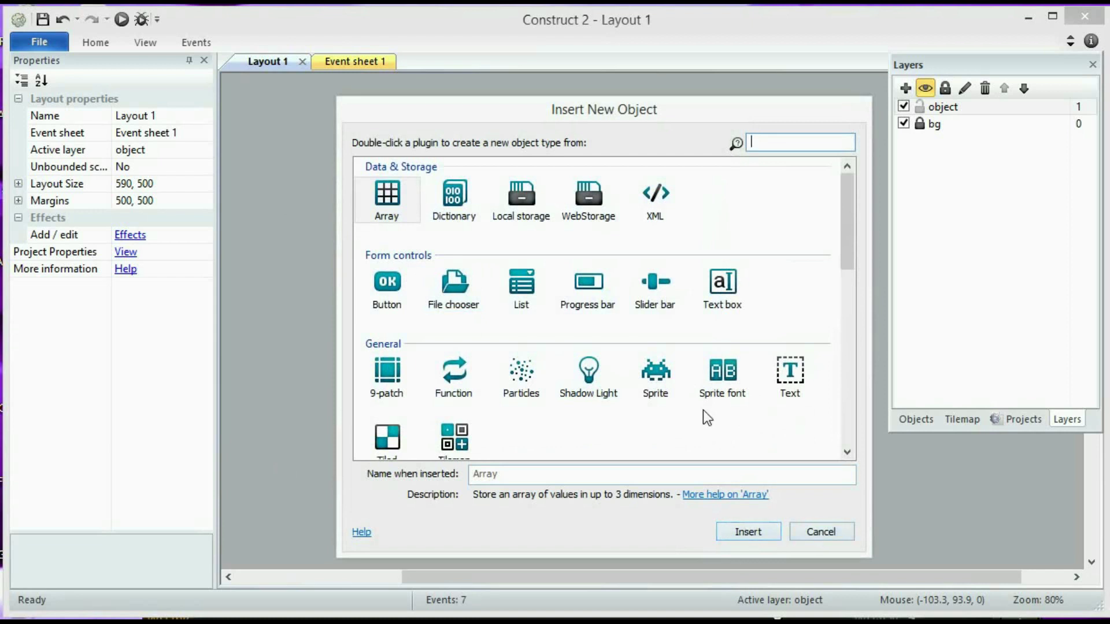
{"action": "left_click", "coordinate": [830, 533]}
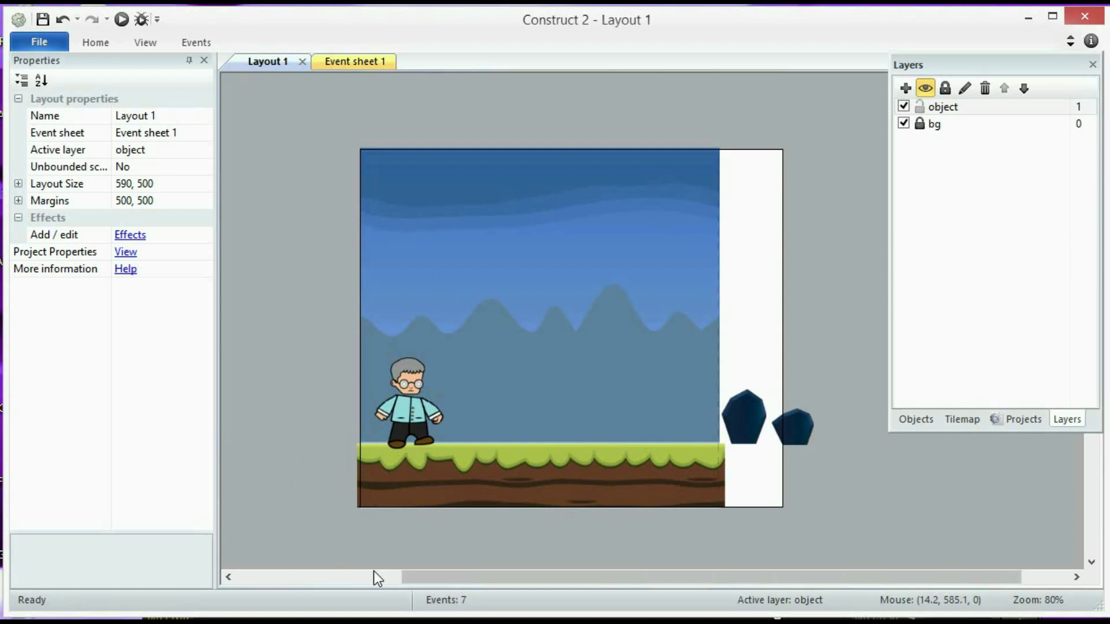
Switch to File Explorer, go up to the run folder and rename the image file play as play 1
{"action": "left_click", "coordinate": [437, 621]}
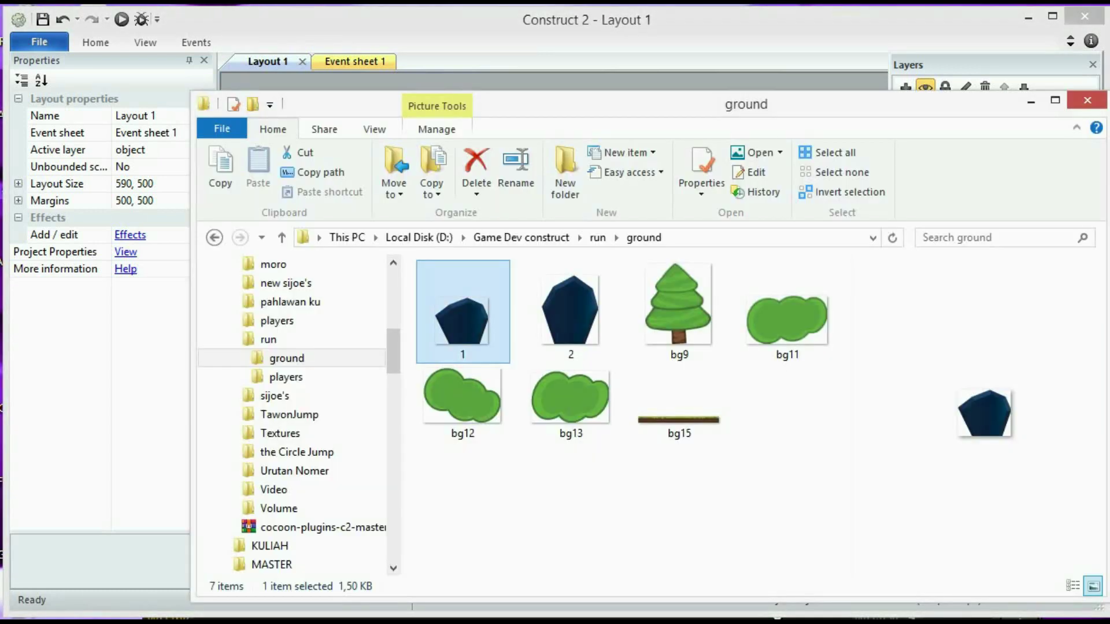
{"action": "left_click", "coordinate": [598, 237]}
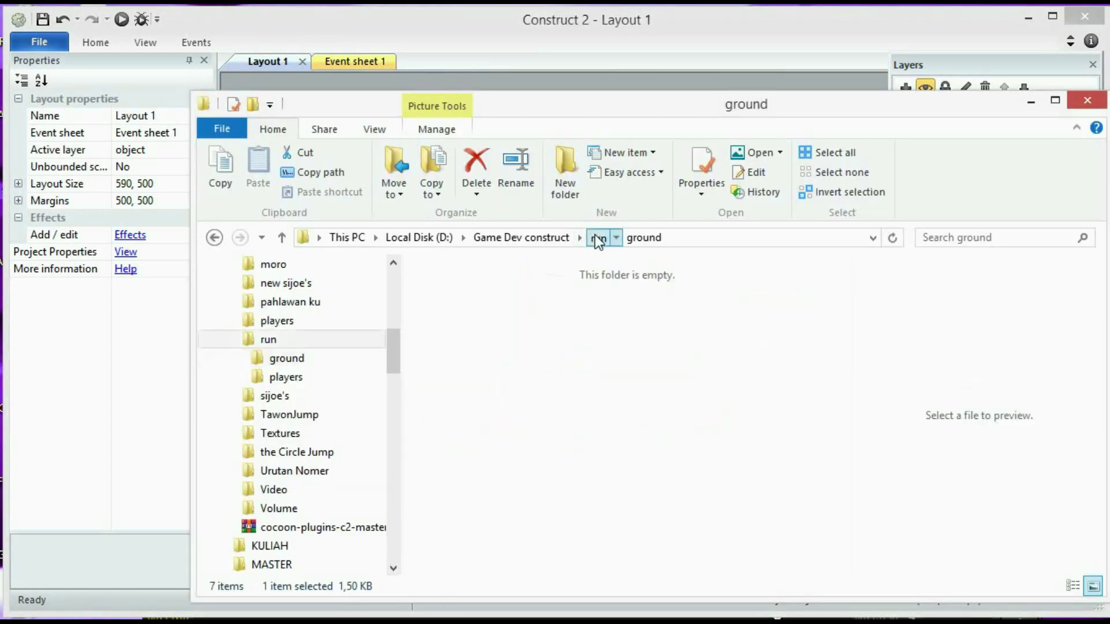
{"action": "left_click", "coordinate": [570, 416]}
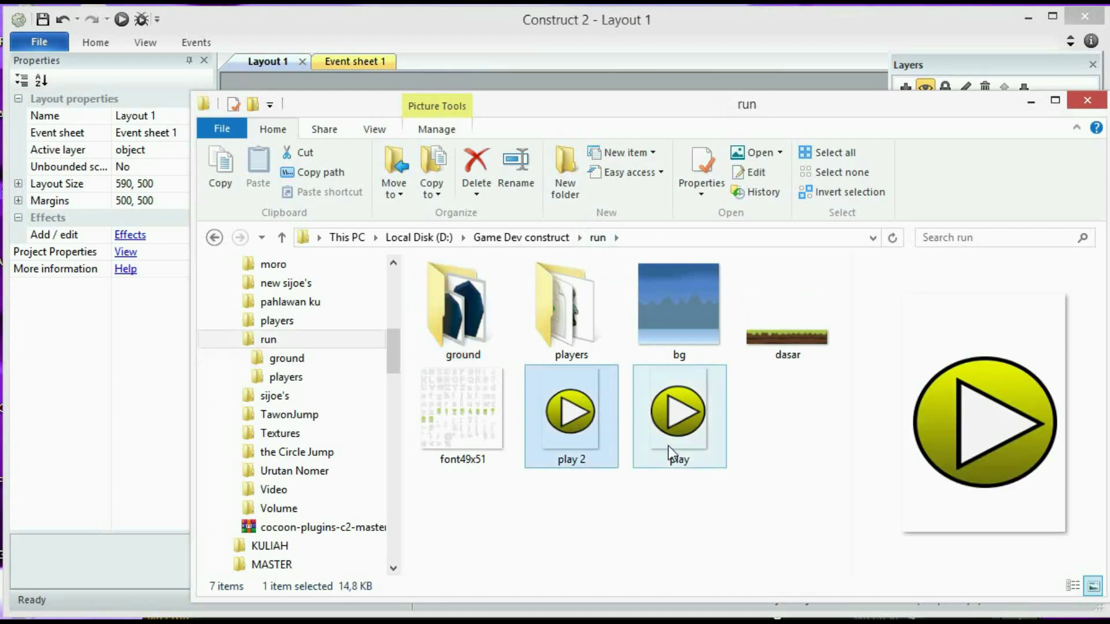
{"action": "left_click", "coordinate": [668, 446]}
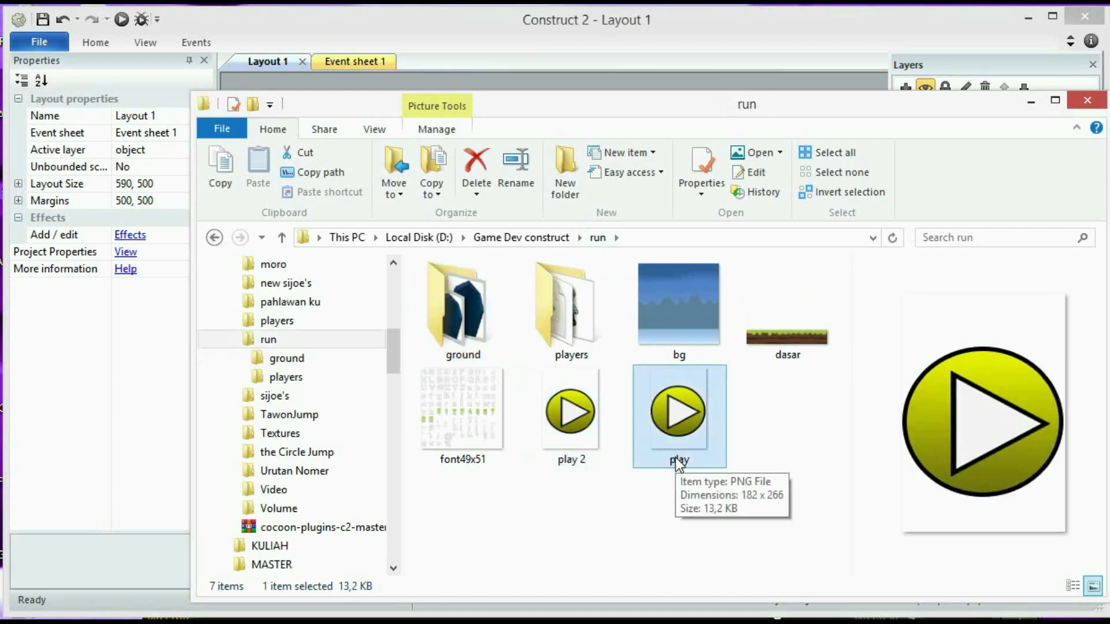
{"action": "right_click", "coordinate": [677, 463]}
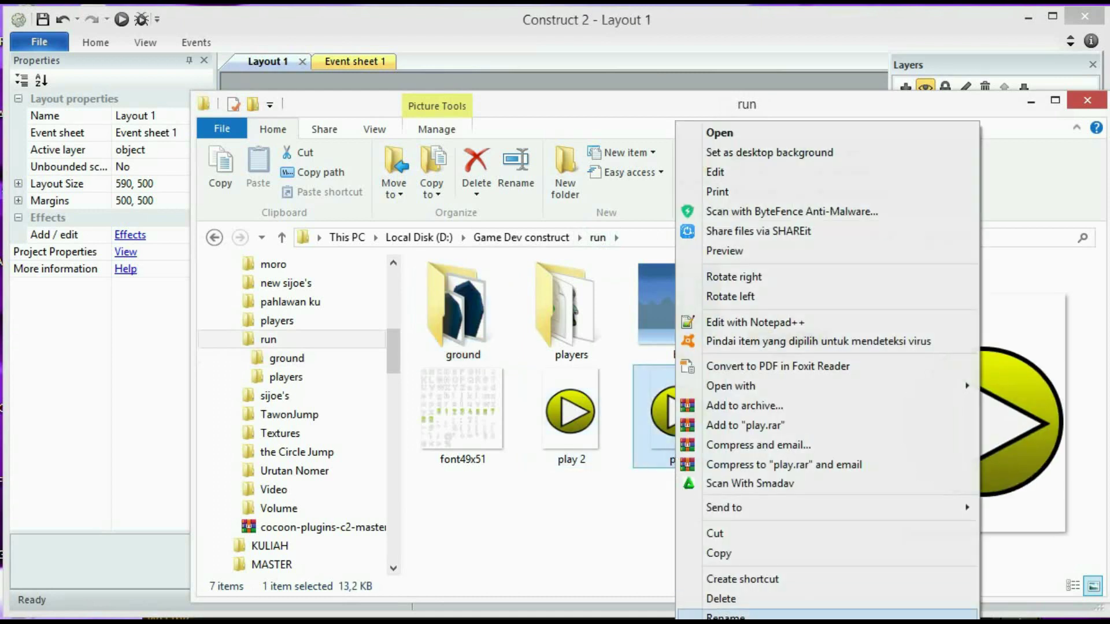
{"action": "left_click", "coordinate": [724, 617]}
{"action": "left_click", "coordinate": [696, 462]}
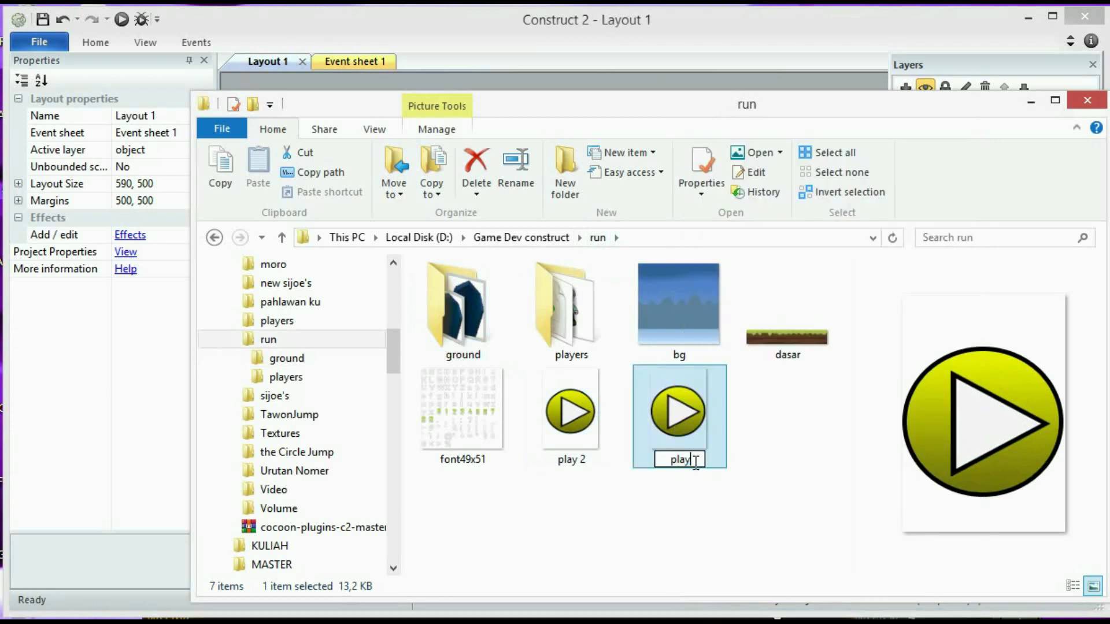
{"action": "type", "text": "1"}
{"action": "key", "text": "Return"}
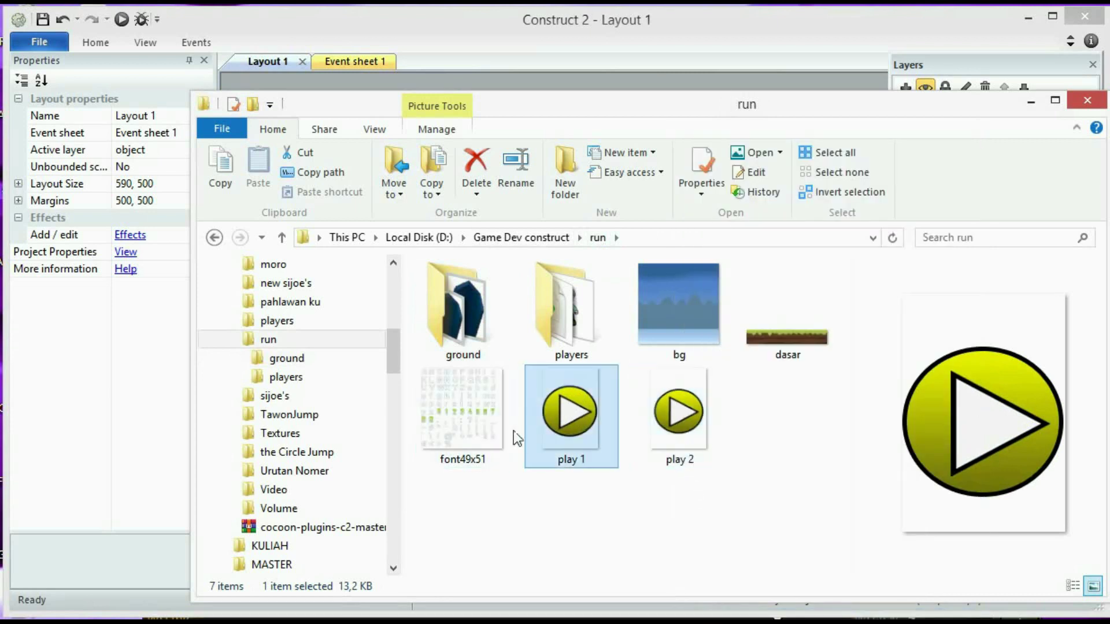
Bring the images play 1 and play 2 together into the Construct 2 layout as one animated sprite at about 258, 230
{"action": "left_click", "coordinate": [654, 433], "text": "ctrl"}
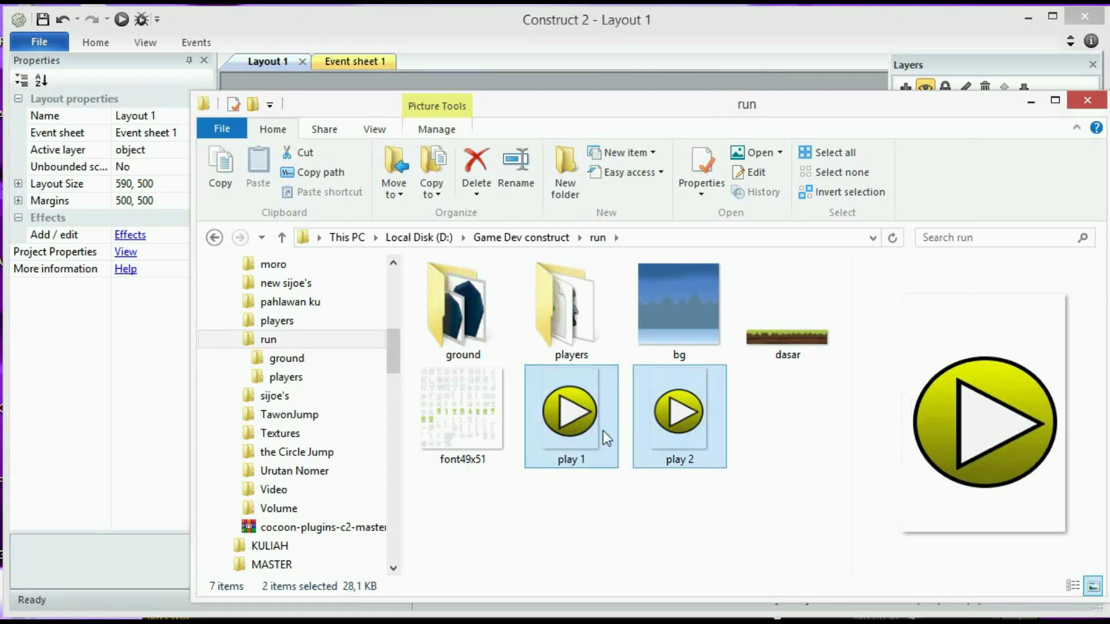
{"action": "left_click_drag", "start_coordinate": [560, 431], "coordinate": [545, 331]}
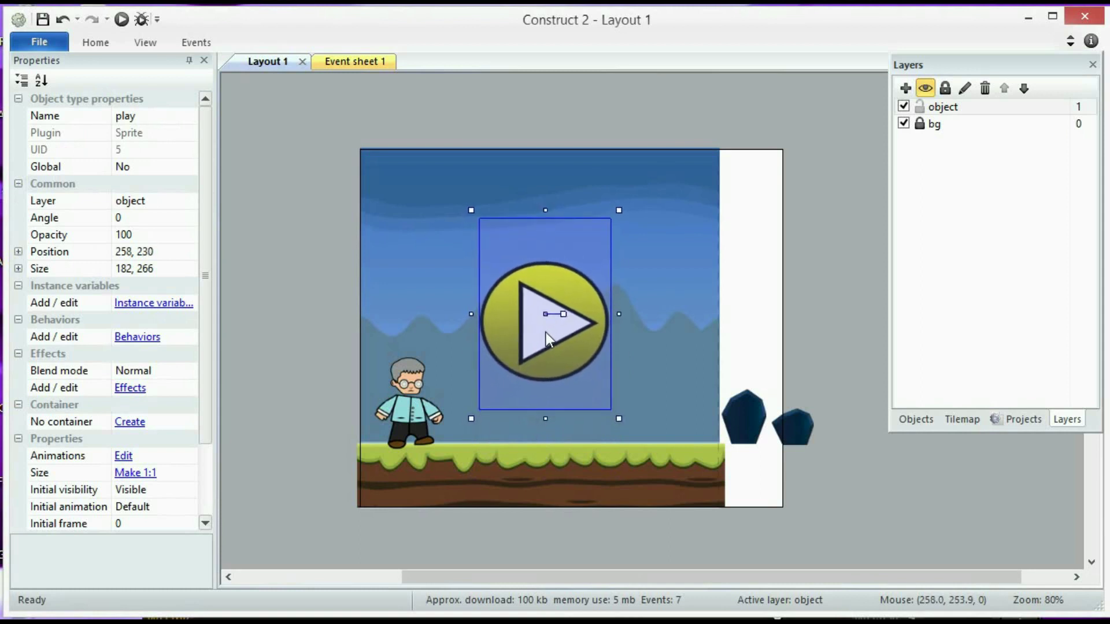
{"action": "left_click", "coordinate": [299, 266]}
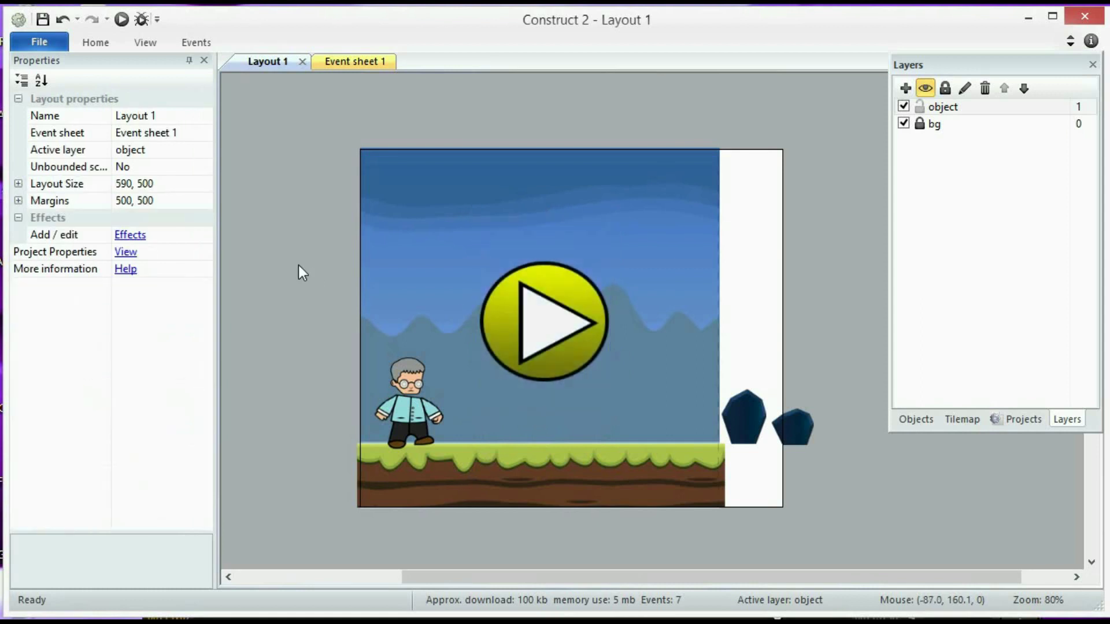
Turn on looping for the play sprite's Default animation and preview the animation
{"action": "left_click", "coordinate": [507, 305]}
{"action": "right_click", "coordinate": [507, 303]}
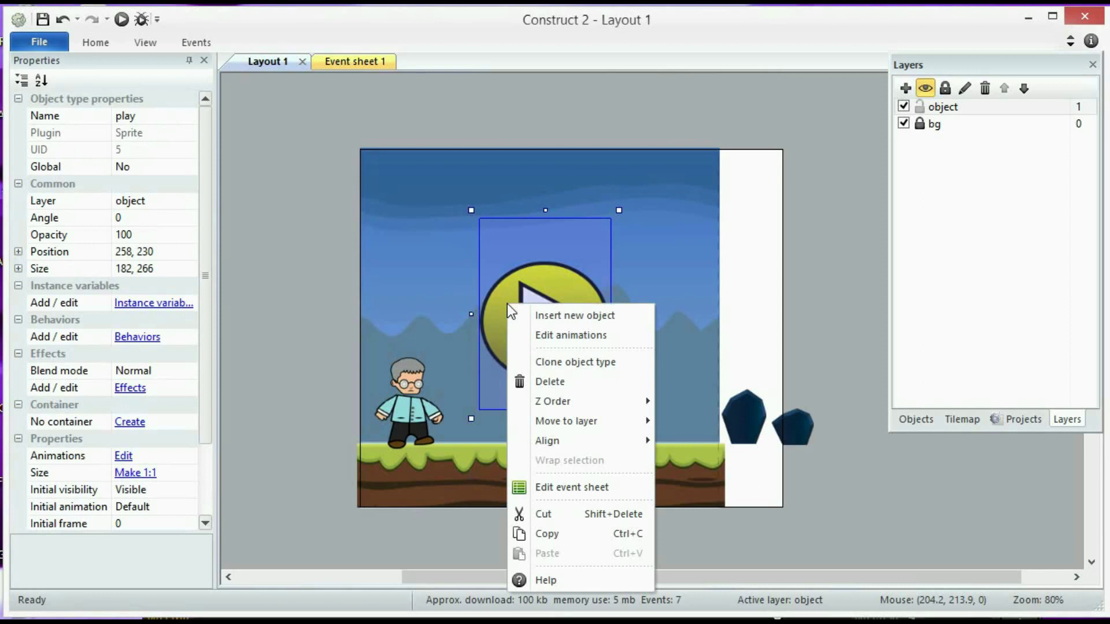
{"action": "left_click", "coordinate": [528, 338]}
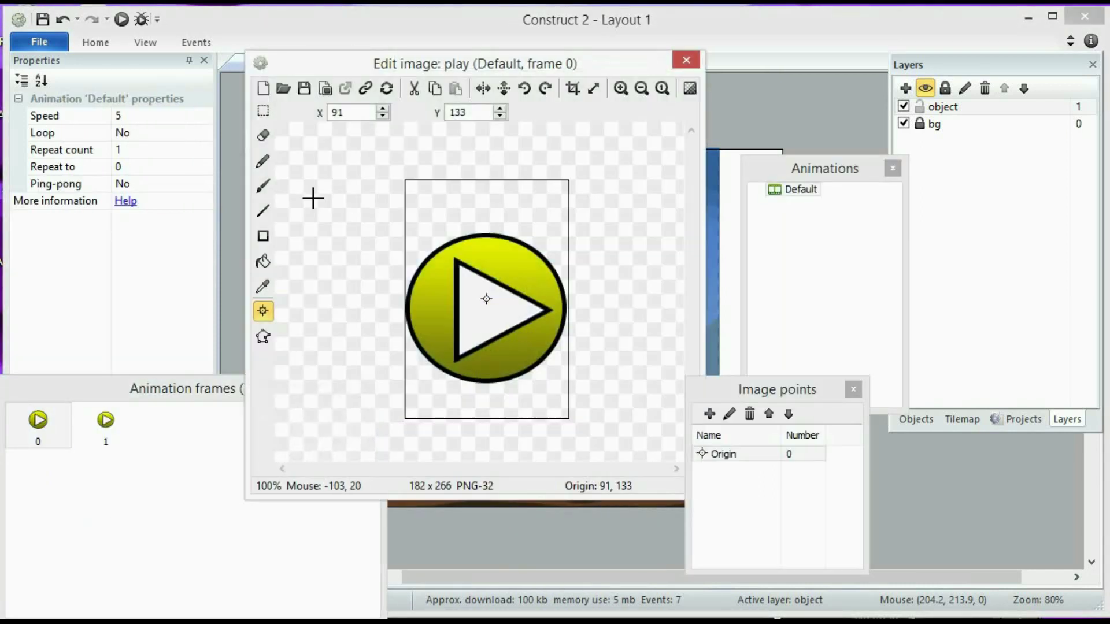
{"action": "left_click", "coordinate": [206, 134]}
{"action": "left_click", "coordinate": [205, 133]}
{"action": "left_click", "coordinate": [193, 145]}
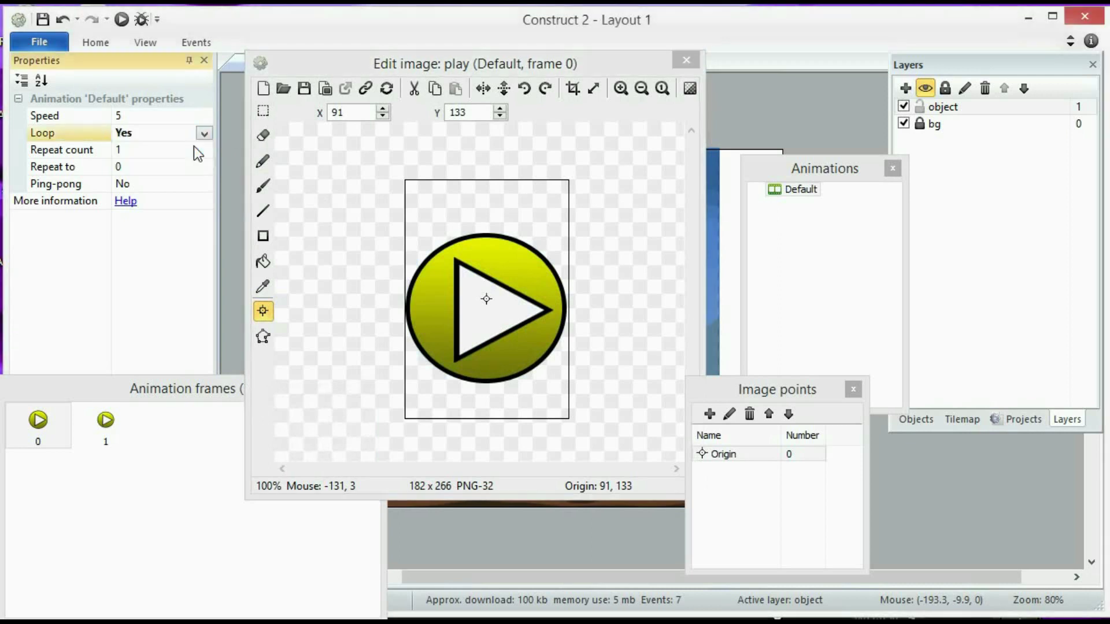
{"action": "left_click", "coordinate": [768, 194]}
{"action": "right_click", "coordinate": [768, 194]}
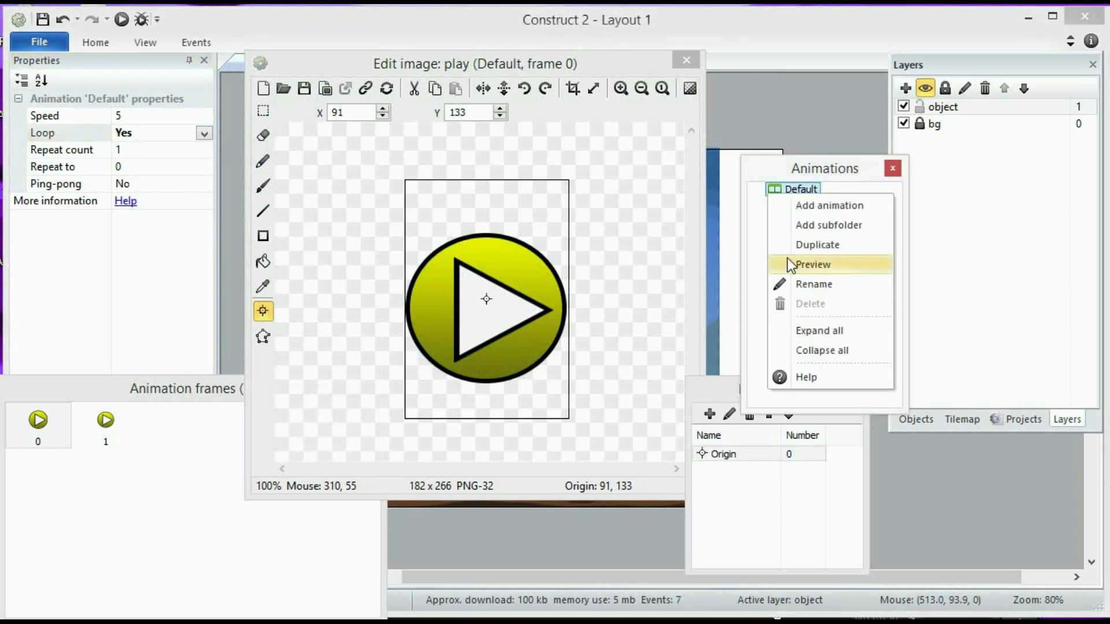
{"action": "left_click", "coordinate": [809, 264]}
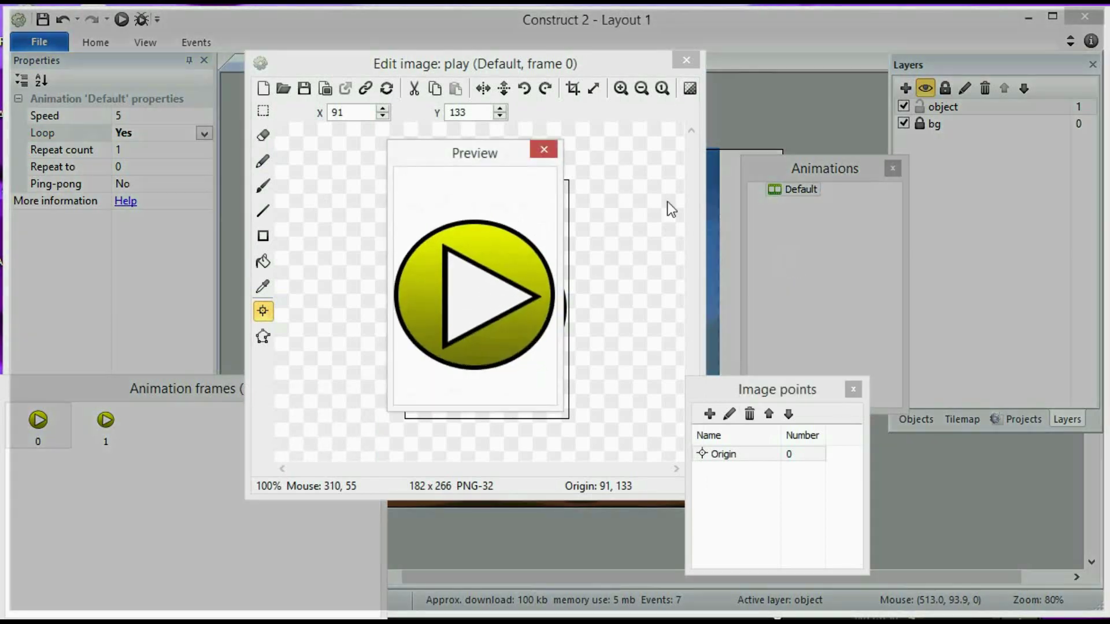
{"action": "left_click", "coordinate": [540, 149]}
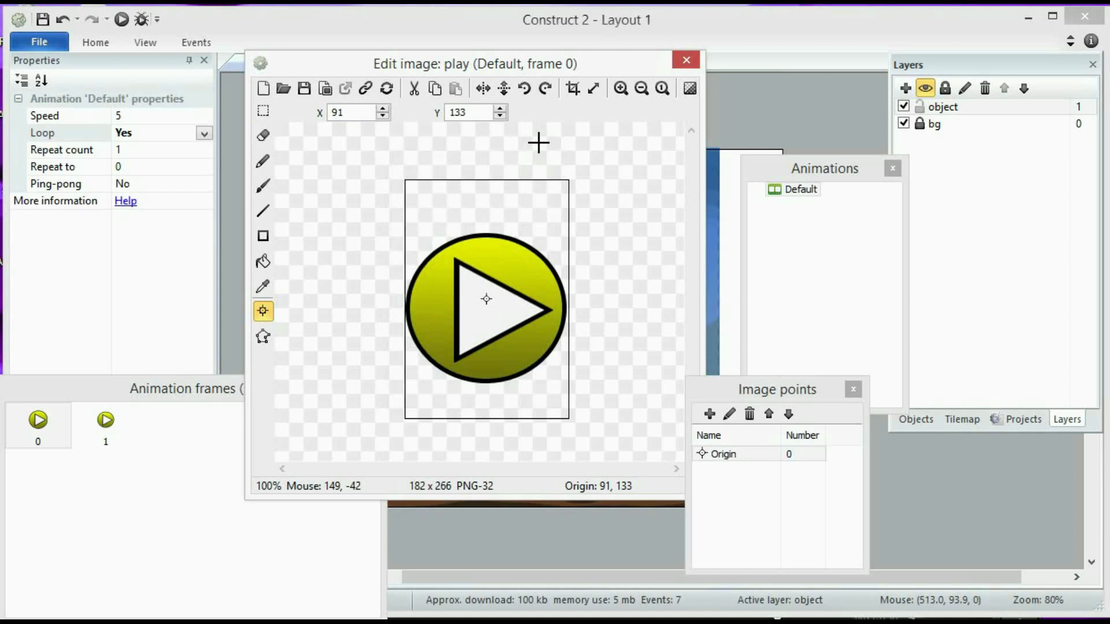
Set the Default animation's speed to 3, preview it, and close the image editor
{"action": "left_click", "coordinate": [159, 117]}
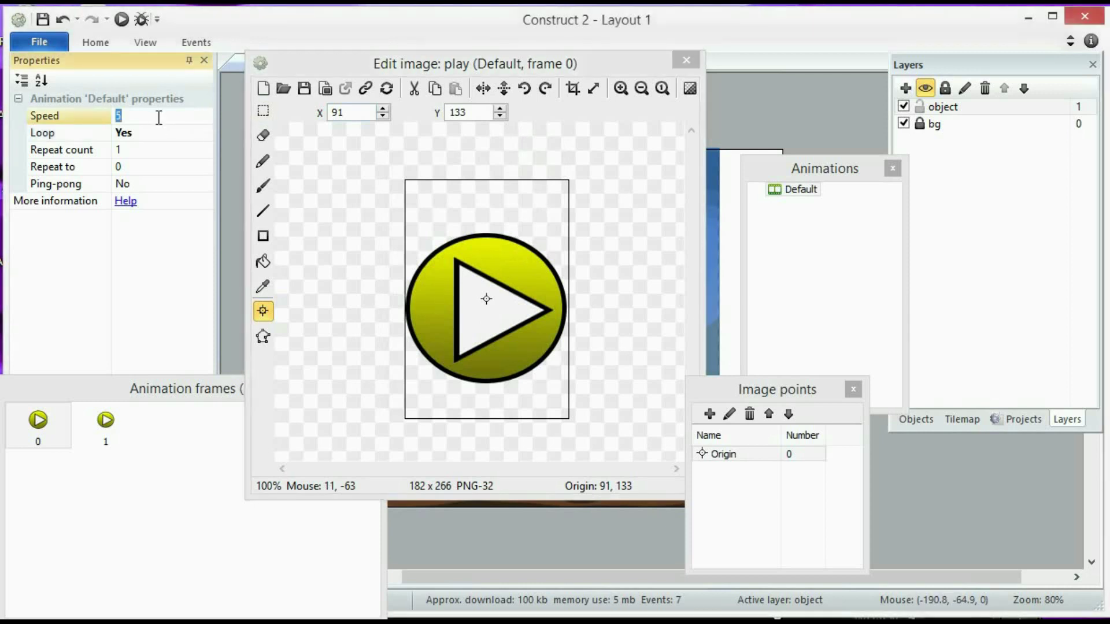
{"action": "type", "text": "3"}
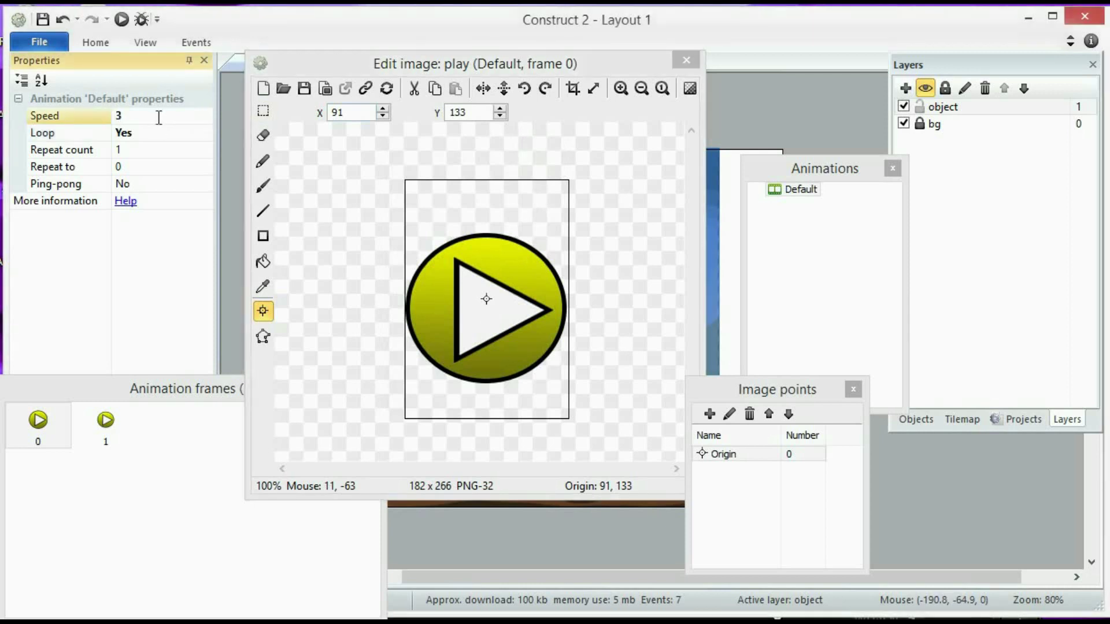
{"action": "left_click", "coordinate": [805, 192]}
{"action": "right_click", "coordinate": [806, 192]}
{"action": "left_click", "coordinate": [825, 259]}
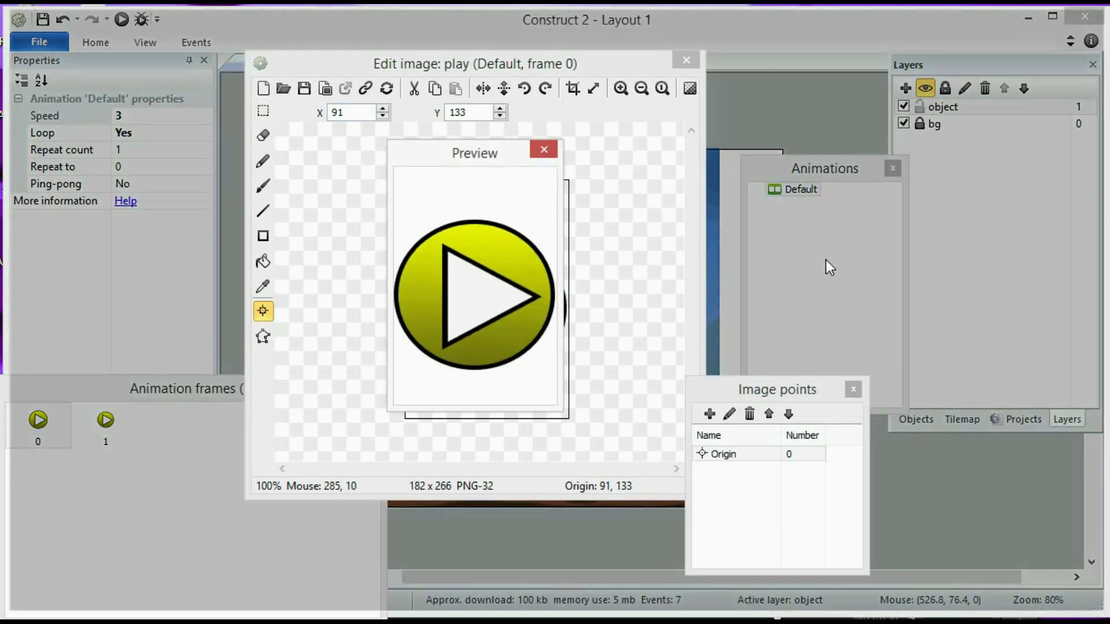
{"action": "left_click", "coordinate": [543, 149]}
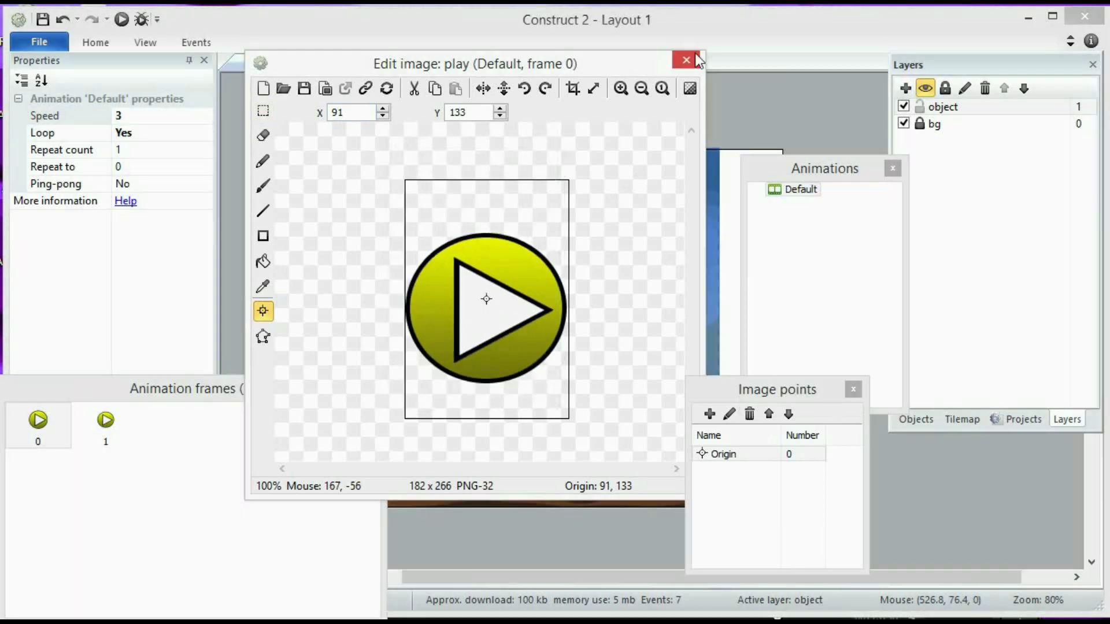
{"action": "left_click", "coordinate": [687, 60]}
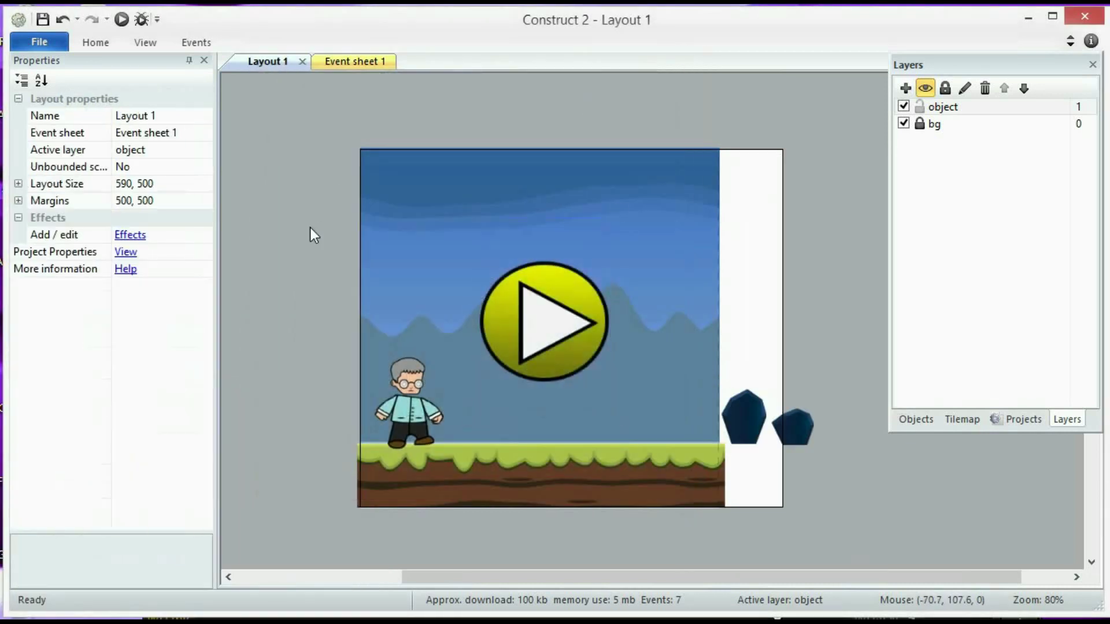
Set the play sprite's size to 130, 230
{"action": "left_click", "coordinate": [124, 253]}
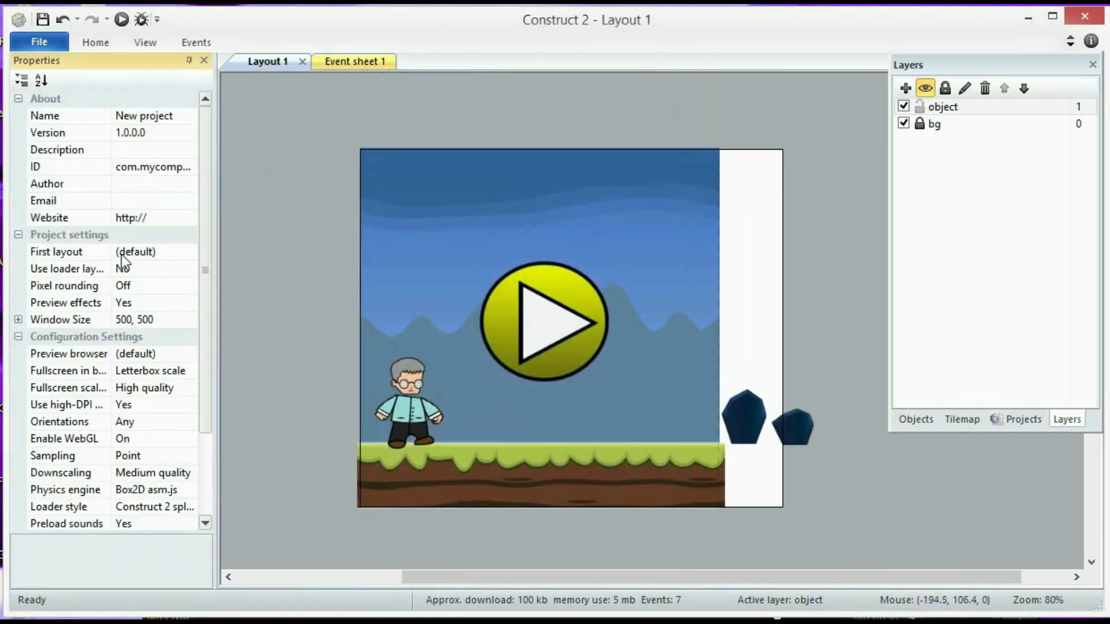
{"action": "left_click", "coordinate": [576, 301]}
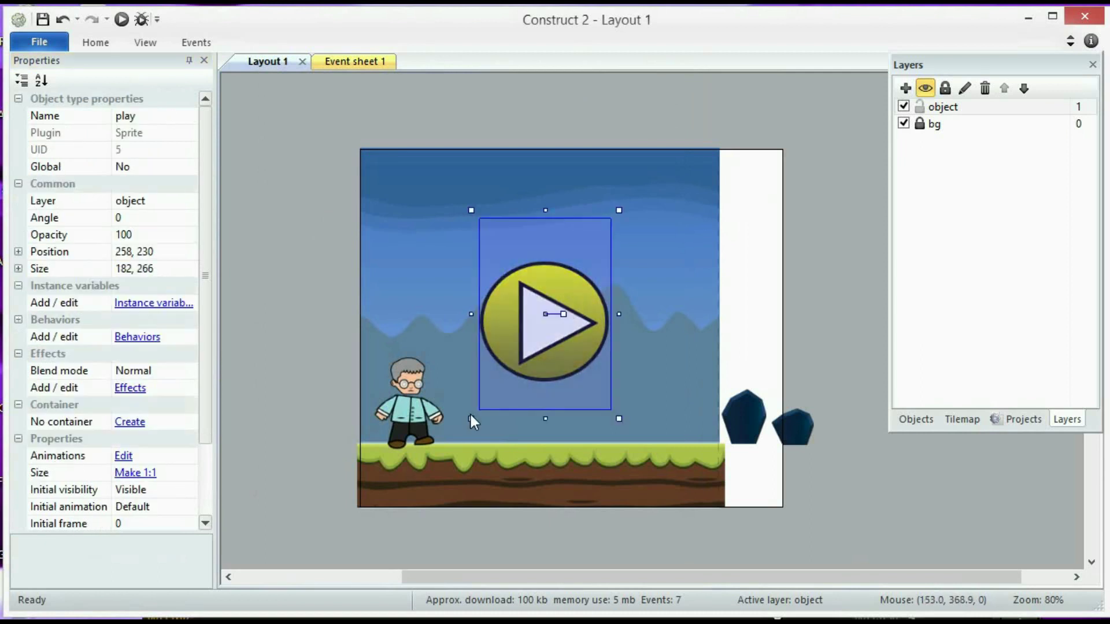
{"action": "left_click", "coordinate": [170, 268]}
{"action": "type", "text": "130, 250"}
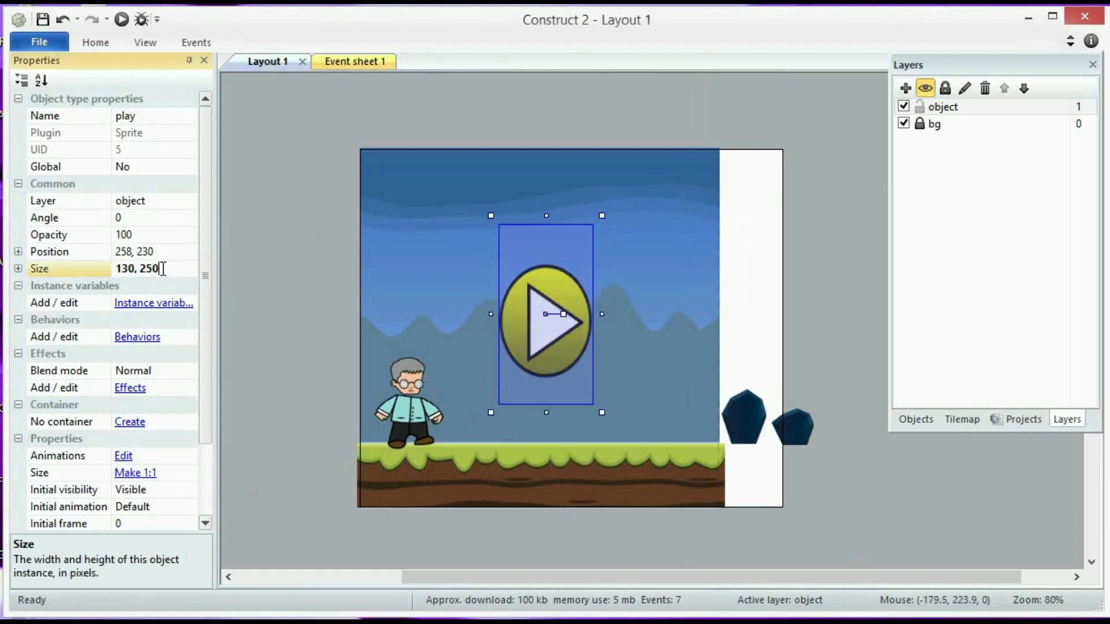
{"action": "key", "text": "BackSpace"}
{"action": "key", "text": "BackSpace"}
{"action": "type", "text": "30"}
{"action": "key", "text": "Return"}
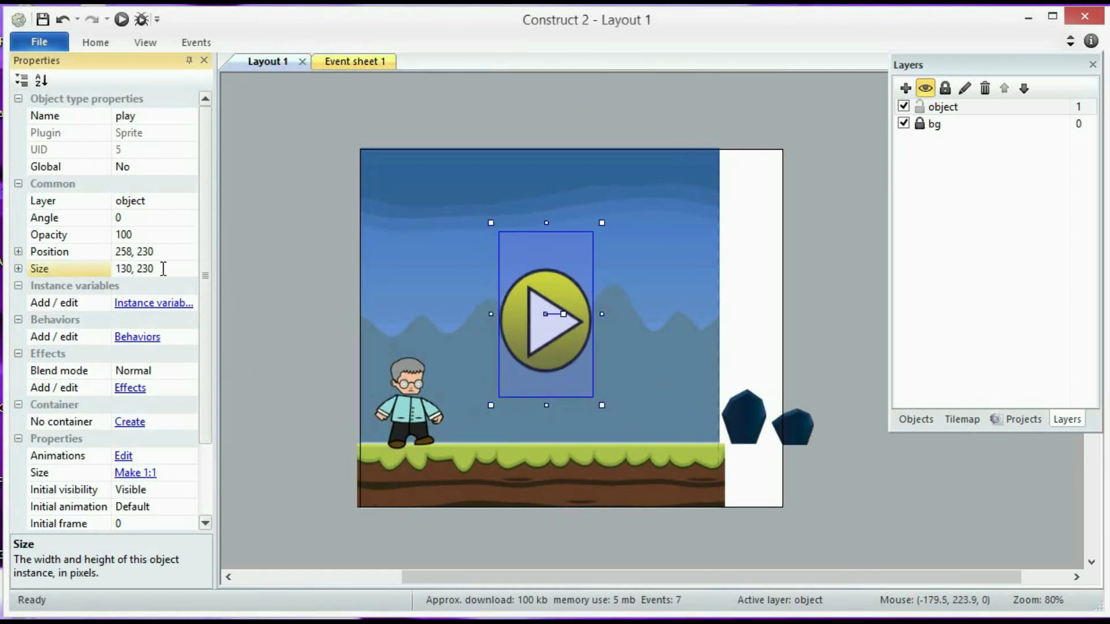
Reduce the play sprite's height to 220, keeping the width at 130, and deselect the sprite
{"action": "left_click", "coordinate": [163, 268]}
{"action": "left_click", "coordinate": [163, 269]}
{"action": "key", "text": "BackSpace"}
{"action": "key", "text": "BackSpace"}
{"action": "type", "text": "20"}
{"action": "key", "text": "Return"}
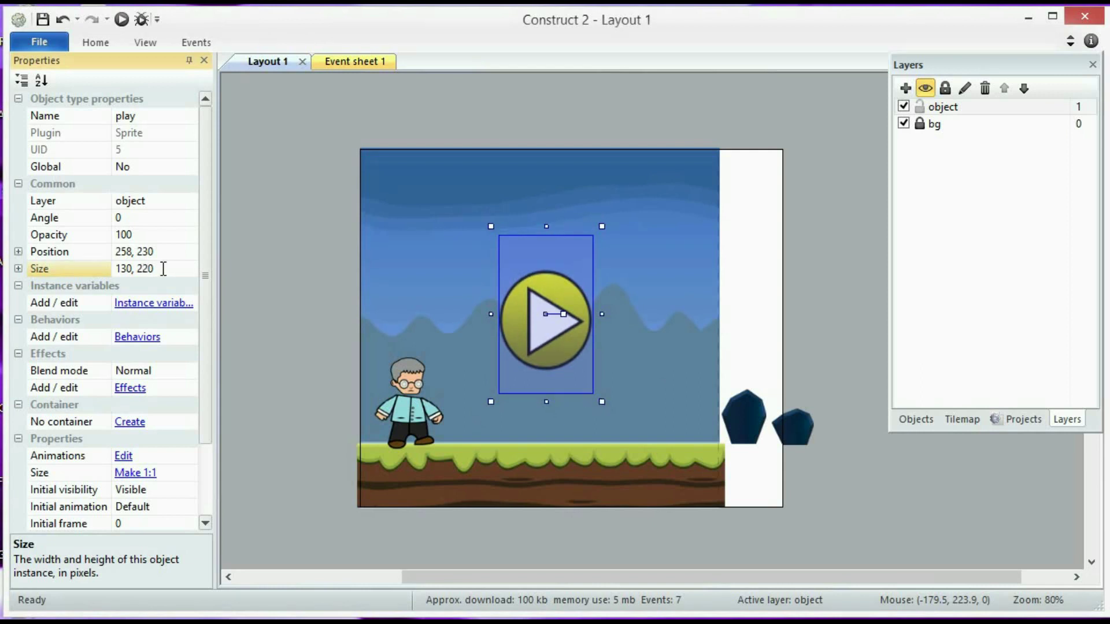
{"action": "left_click", "coordinate": [284, 302]}
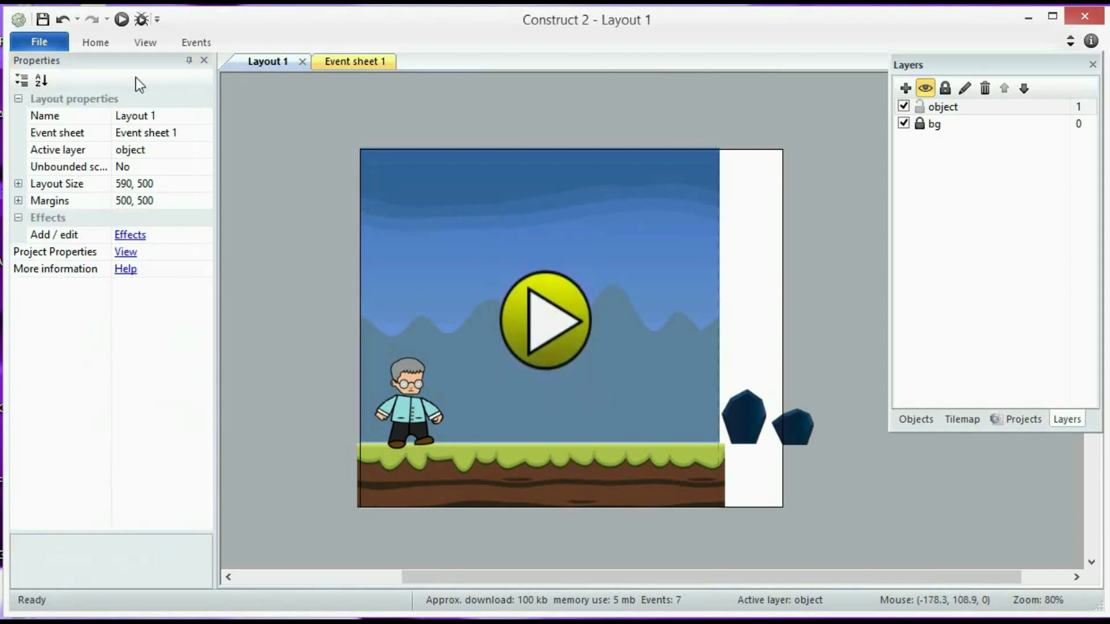
Run the layout in the browser to check the play button animation, closing the duplicate preview tab
{"action": "left_click", "coordinate": [122, 22]}
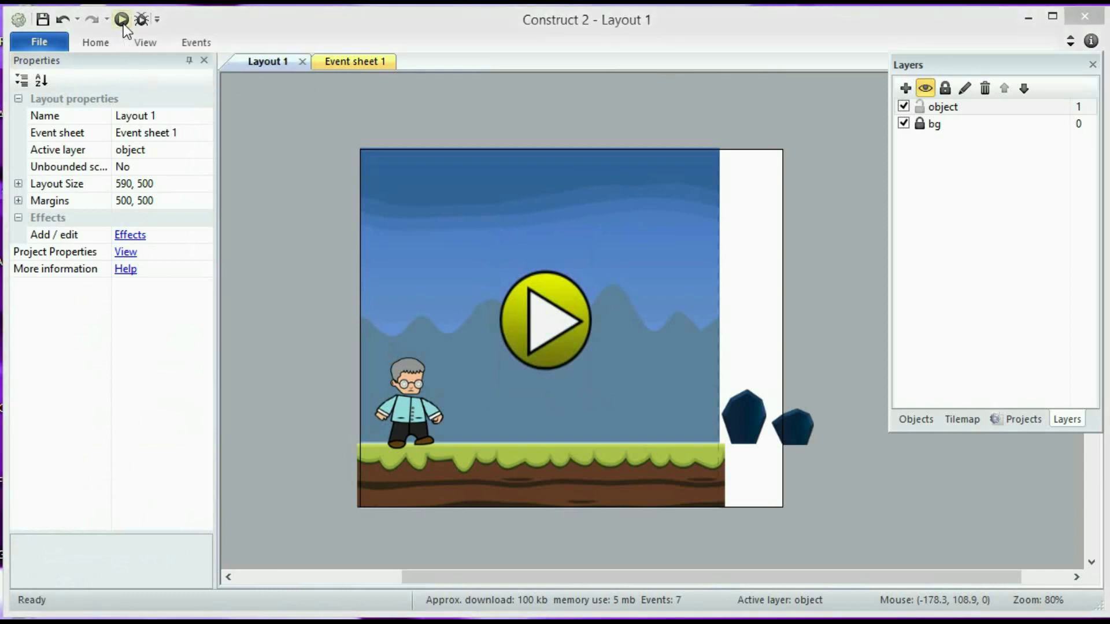
{"action": "left_click", "coordinate": [122, 20]}
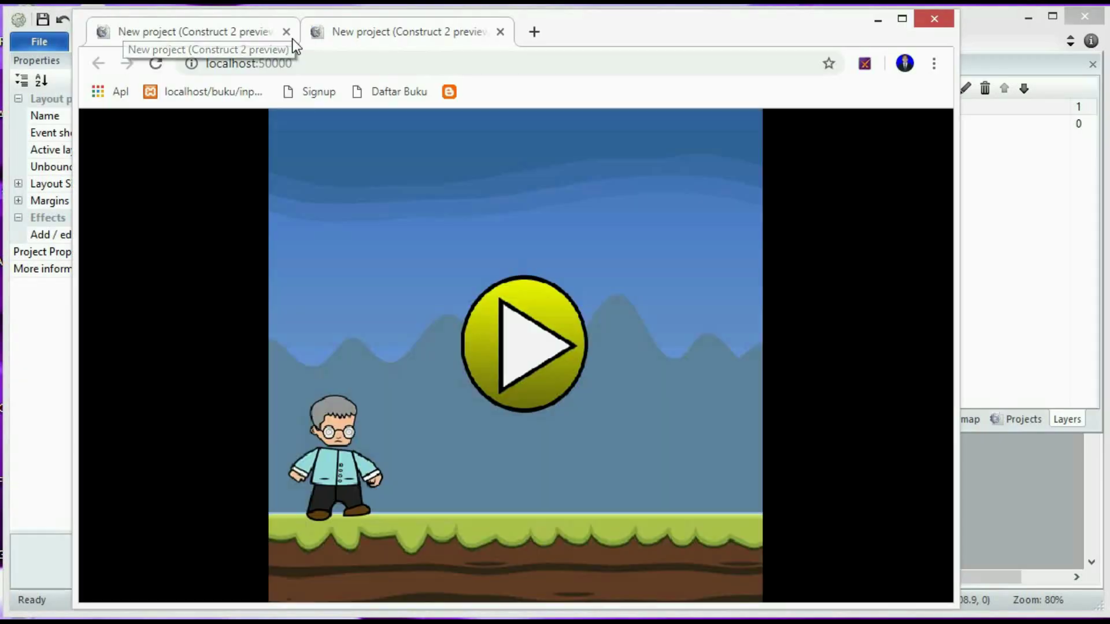
{"action": "left_click", "coordinate": [292, 30]}
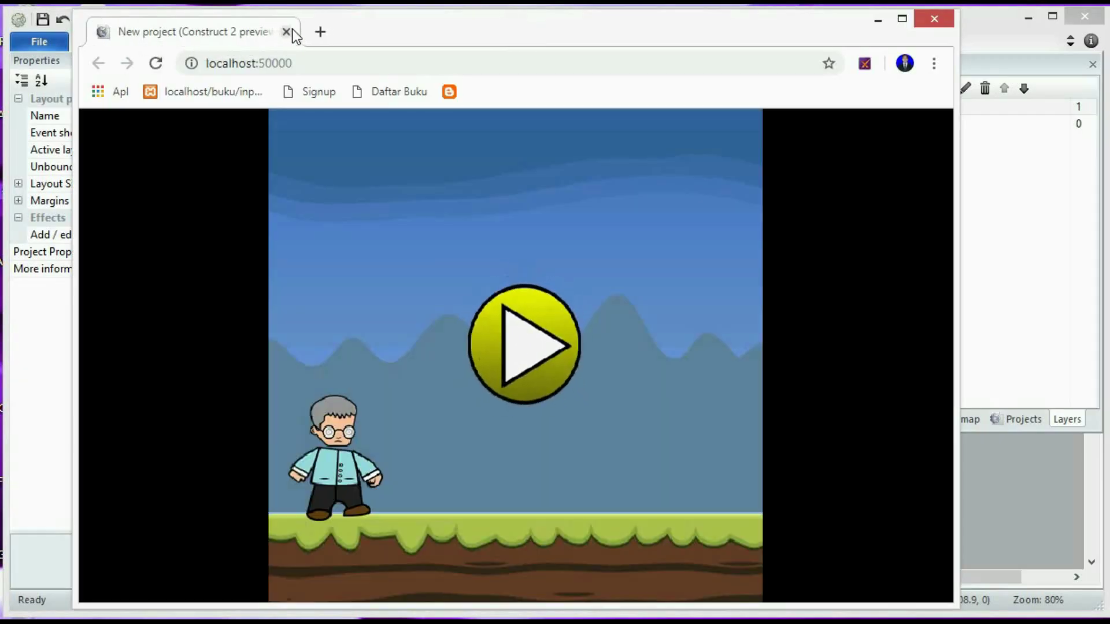
{"action": "left_click", "coordinate": [877, 22]}
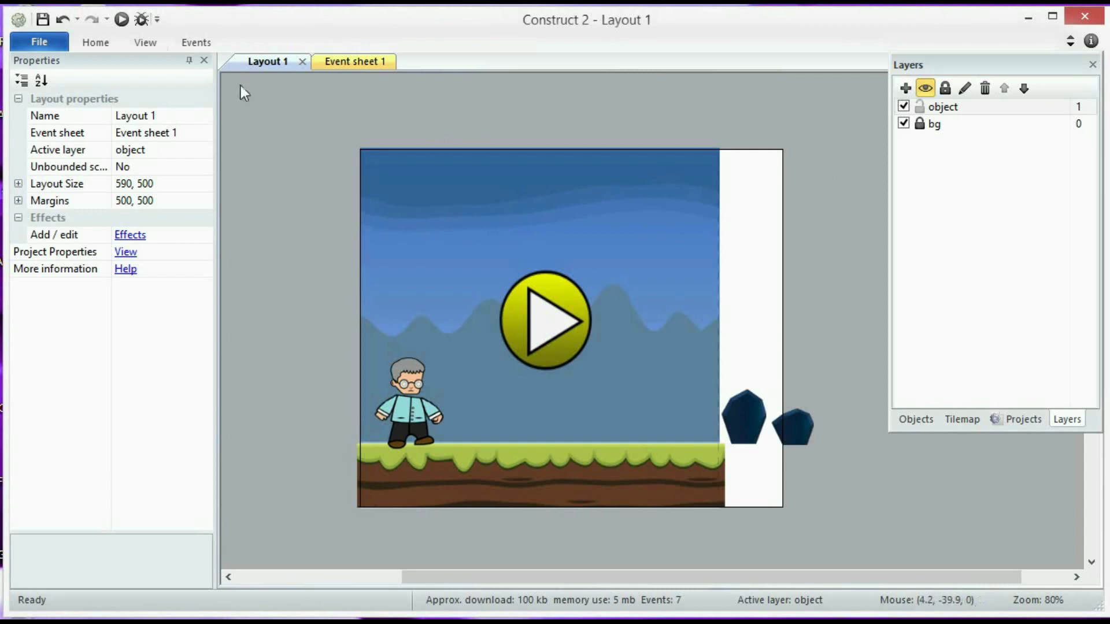
{"action": "left_click", "coordinate": [121, 20]}
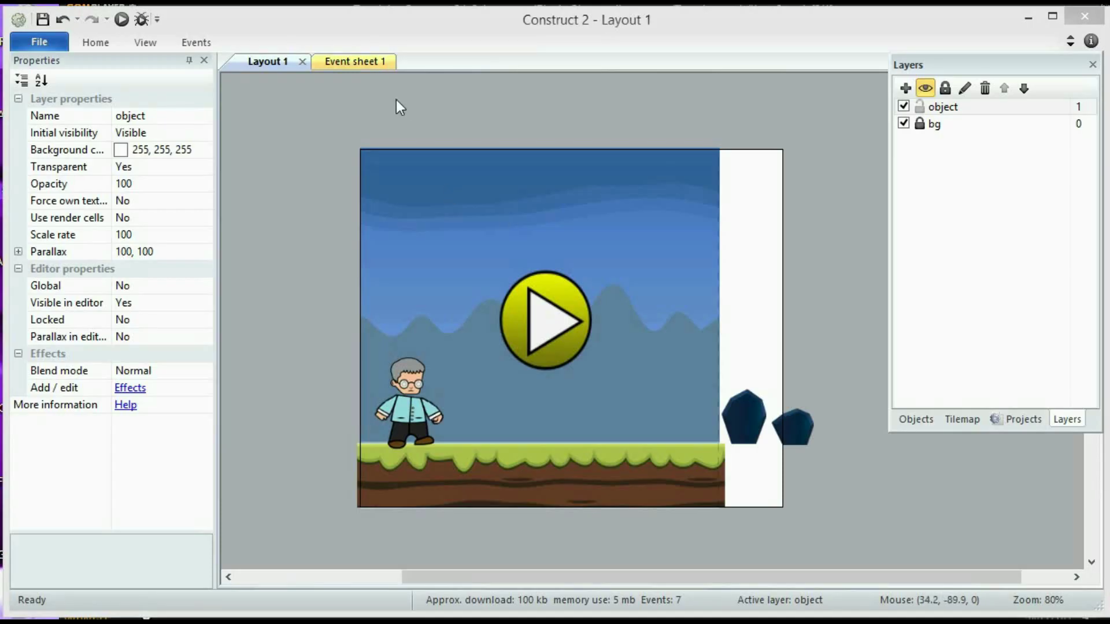
Insert a Sprite font object on the object layer, just outside the layout's left edge at about -56, 94
{"action": "left_click", "coordinate": [404, 109]}
{"action": "double_click", "coordinate": [338, 132]}
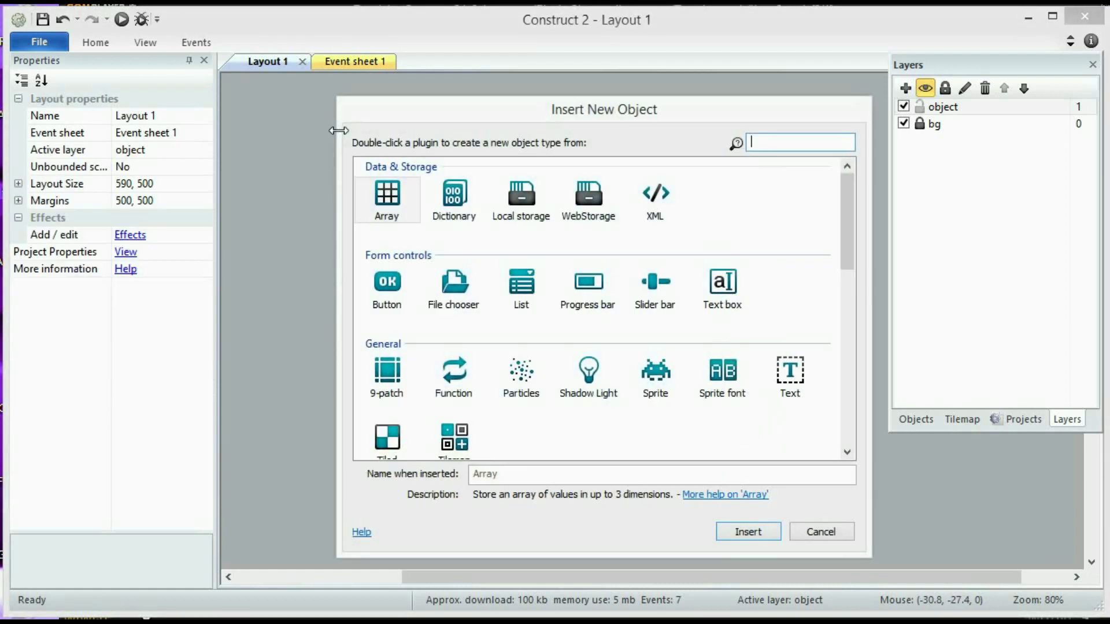
{"action": "double_click", "coordinate": [707, 379]}
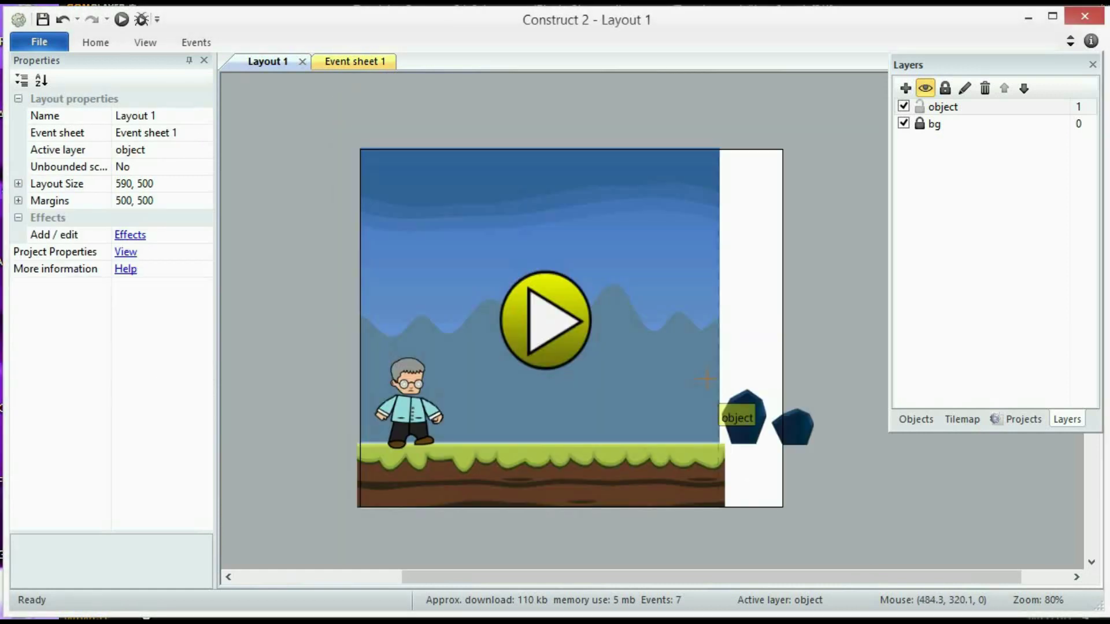
{"action": "left_click", "coordinate": [321, 217]}
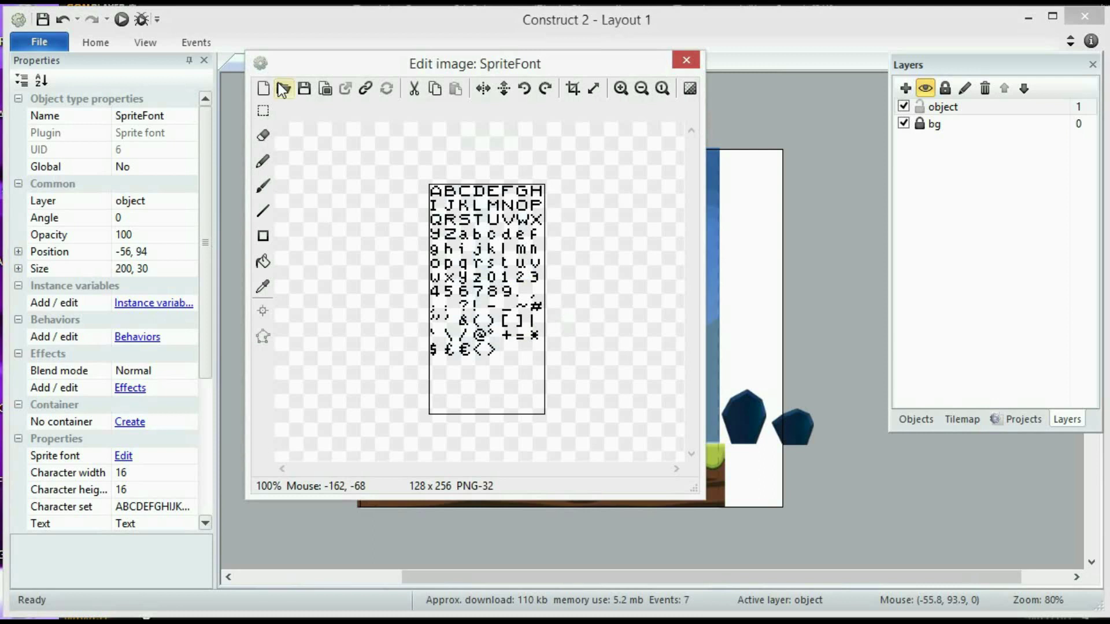
Load the font49x51 image from the run folder as the sprite font's image and close the image editor
{"action": "left_click", "coordinate": [281, 86]}
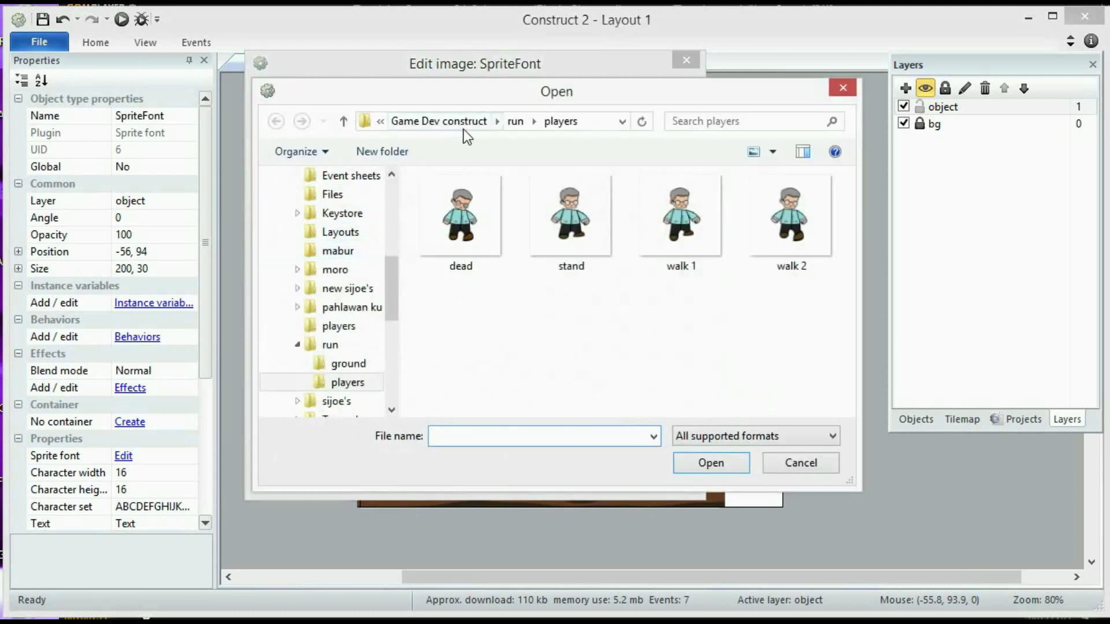
{"action": "left_click", "coordinate": [513, 122]}
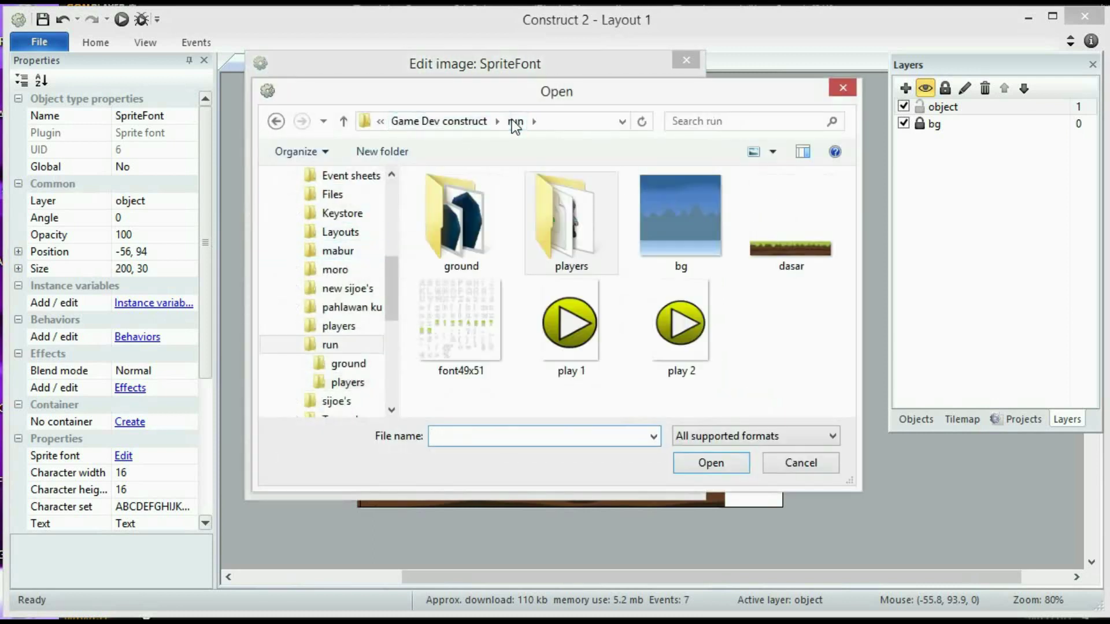
{"action": "left_click", "coordinate": [460, 296]}
{"action": "double_click", "coordinate": [460, 296]}
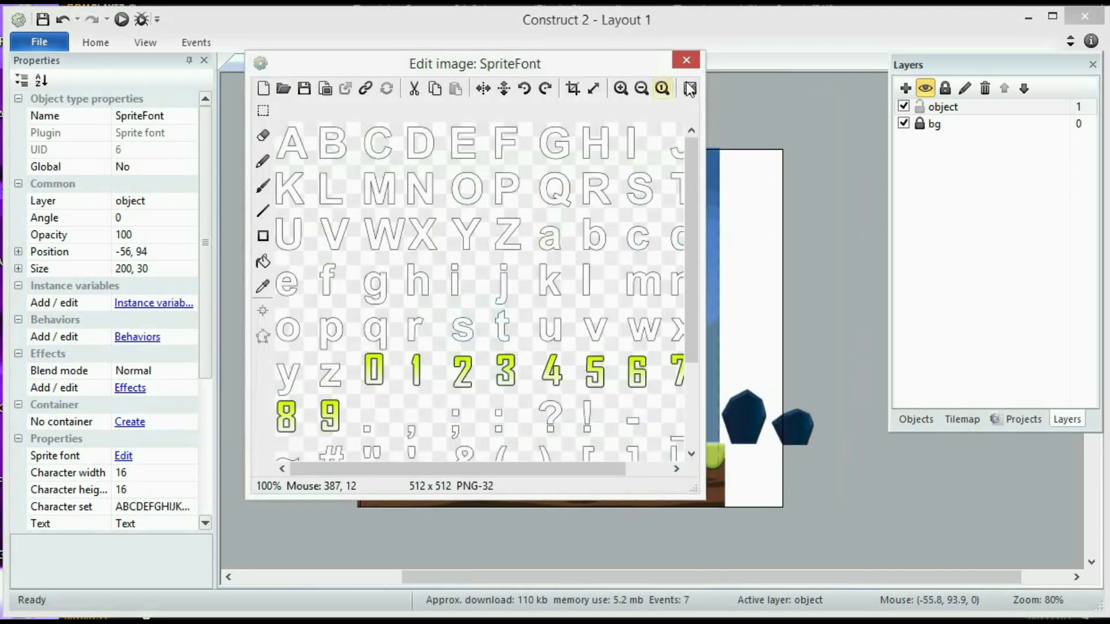
{"action": "left_click", "coordinate": [687, 60]}
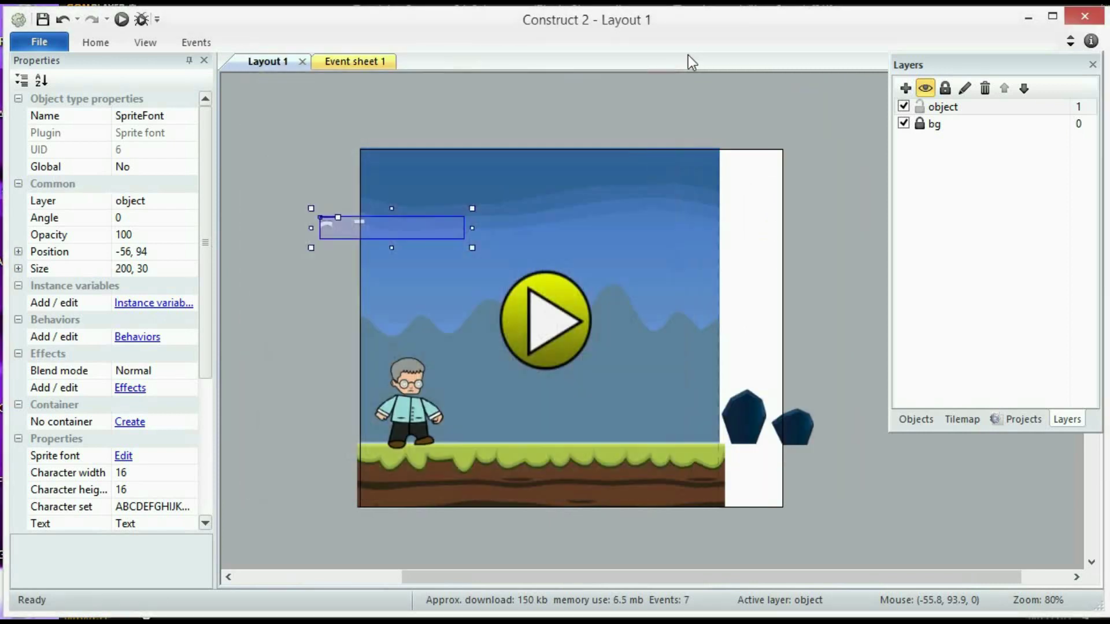
Set the sprite font's character width to 49 and character height to 51
{"action": "left_click_drag", "start_coordinate": [204, 349], "coordinate": [205, 447]}
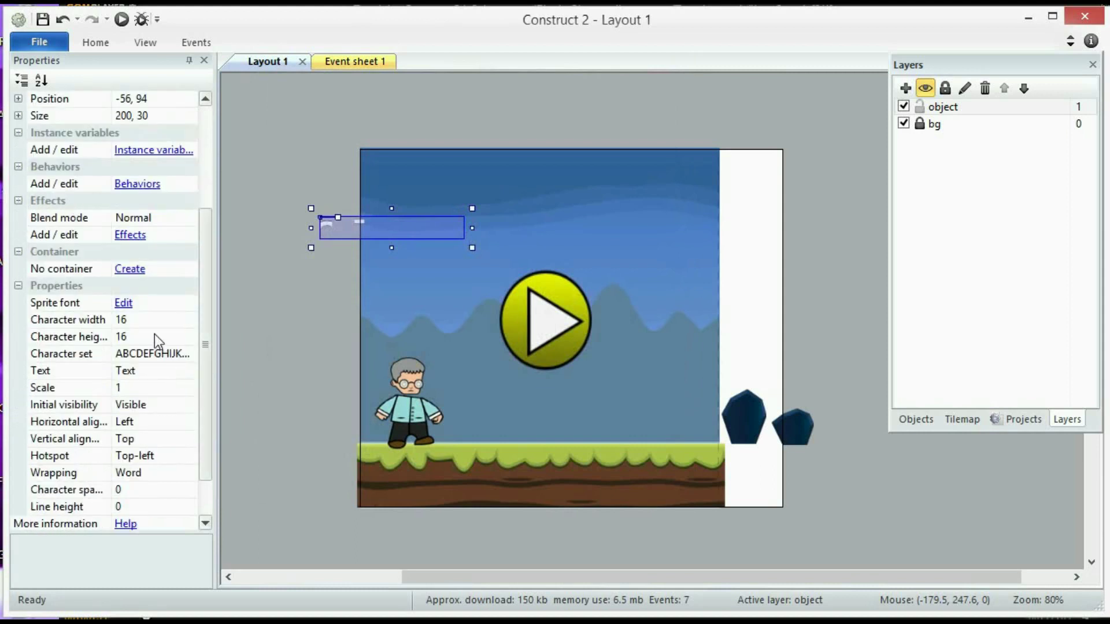
{"action": "left_click", "coordinate": [149, 319]}
{"action": "type", "text": "49"}
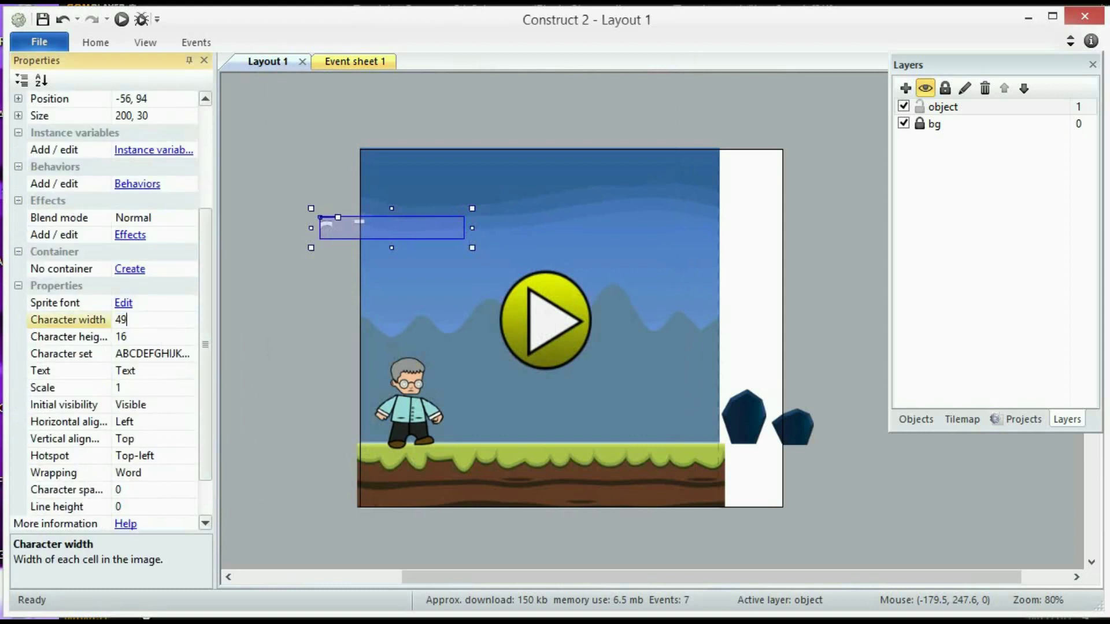
{"action": "left_click", "coordinate": [145, 336]}
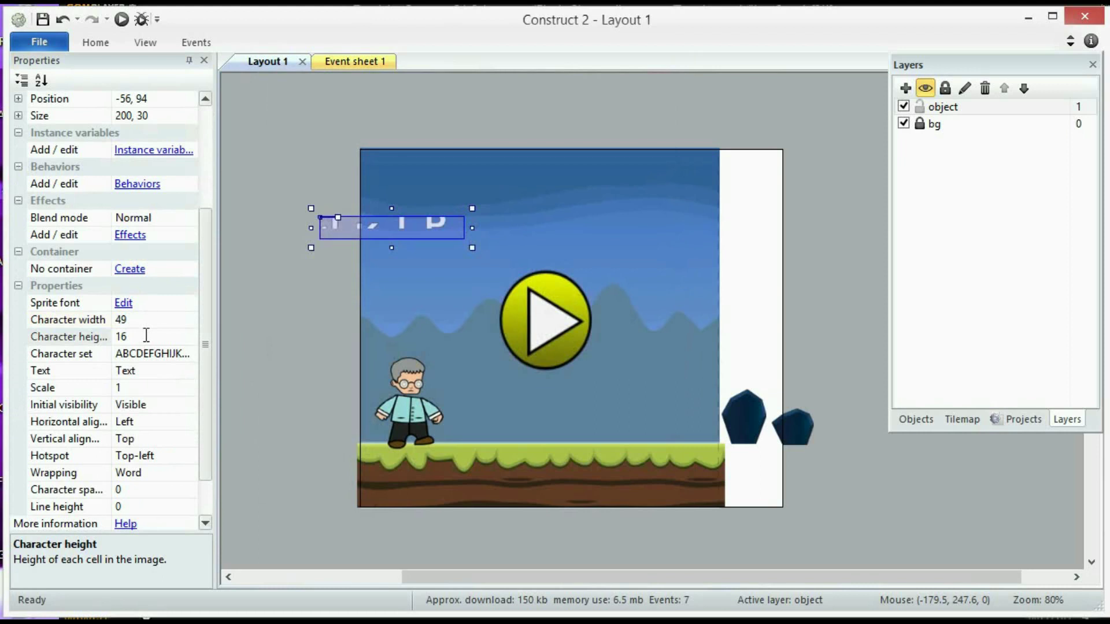
{"action": "left_click", "coordinate": [146, 337]}
{"action": "type", "text": "51"}
{"action": "key", "text": "Return"}
Set the sprite font's text to HI and its scale to 2
{"action": "left_click", "coordinate": [142, 370]}
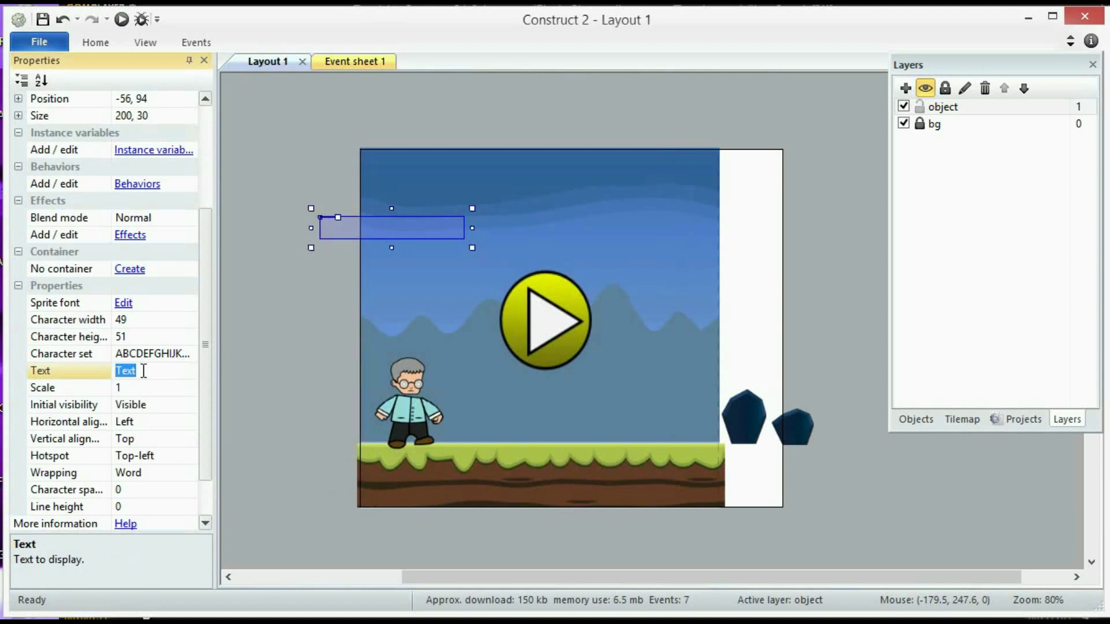
{"action": "type", "text": "HI"}
{"action": "left_click", "coordinate": [140, 390]}
{"action": "type", "text": "2"}
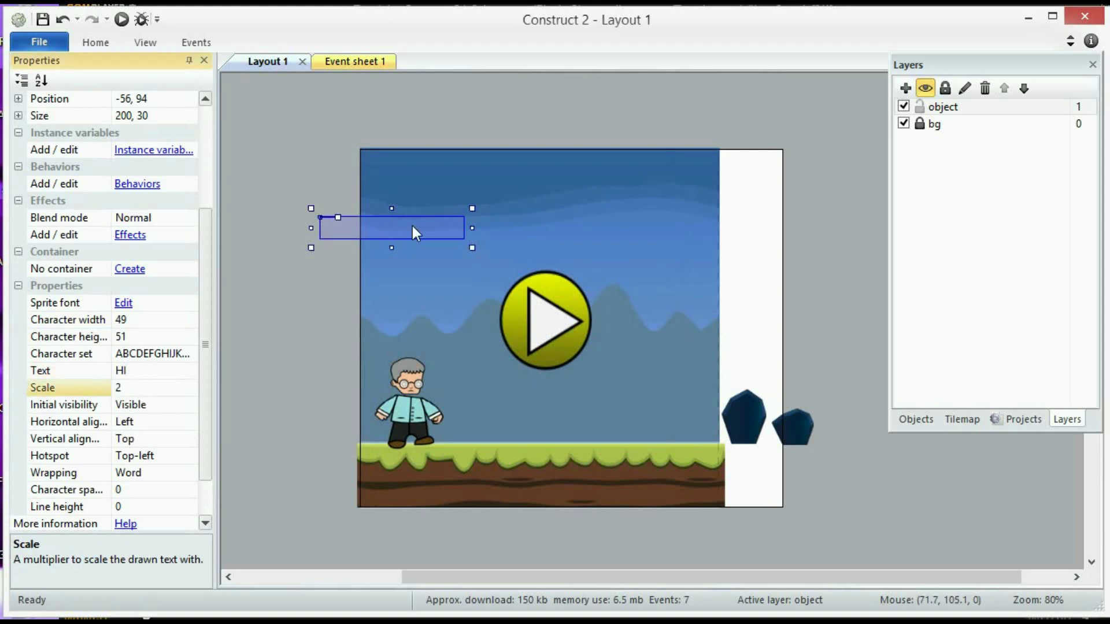
Enlarge the sprite font box to about 348 × 110, with its upper-left corner at about -56, 54
{"action": "left_click_drag", "start_coordinate": [393, 247], "coordinate": [392, 277]}
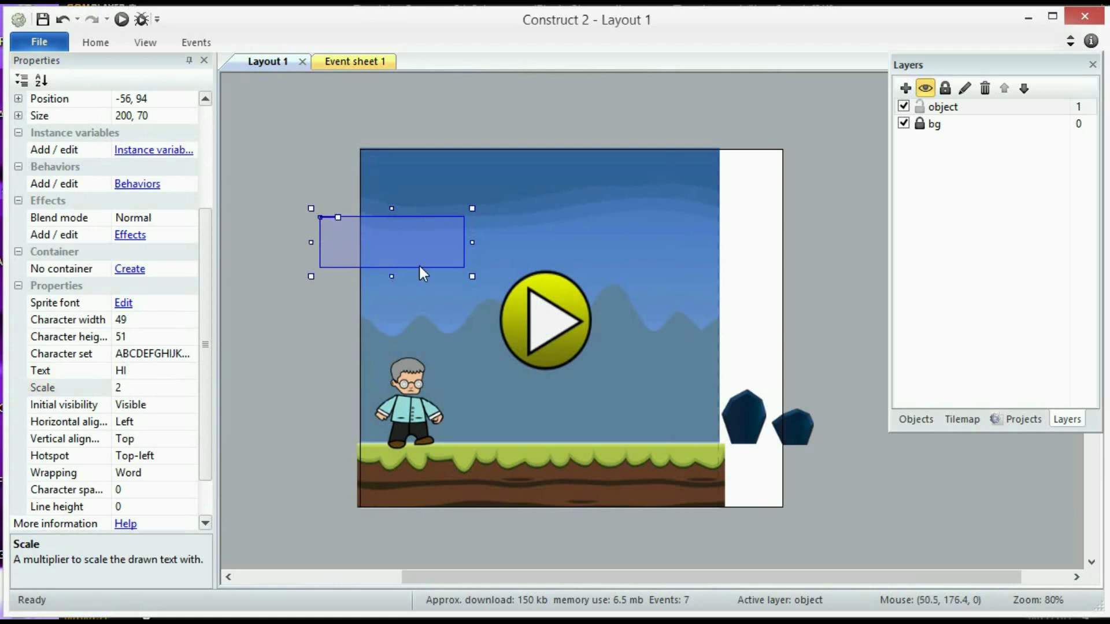
{"action": "left_click_drag", "start_coordinate": [470, 242], "coordinate": [577, 240]}
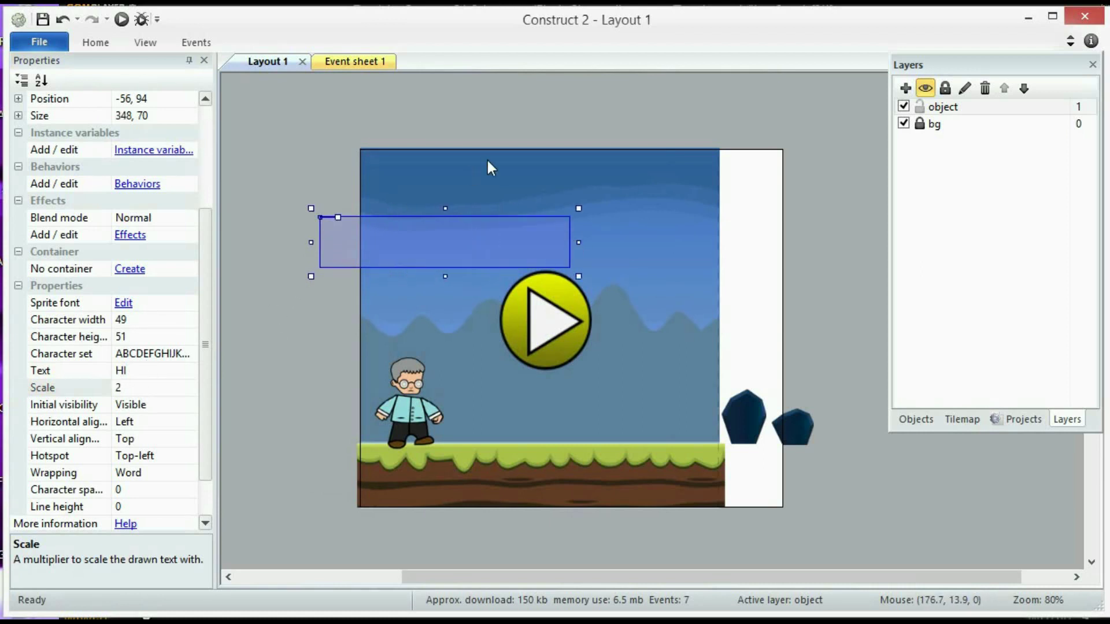
{"action": "left_click_drag", "start_coordinate": [444, 205], "coordinate": [447, 179]}
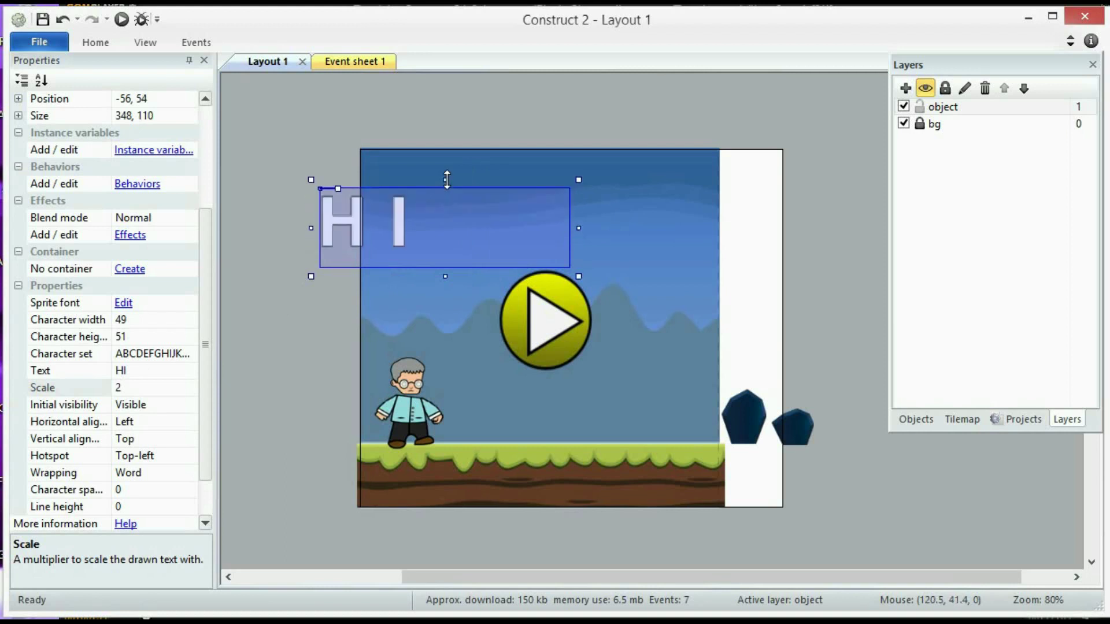
Set the sprite font's scale to 1 and reduce its box height to about 58
{"action": "left_click", "coordinate": [135, 386]}
{"action": "type", "text": "1"}
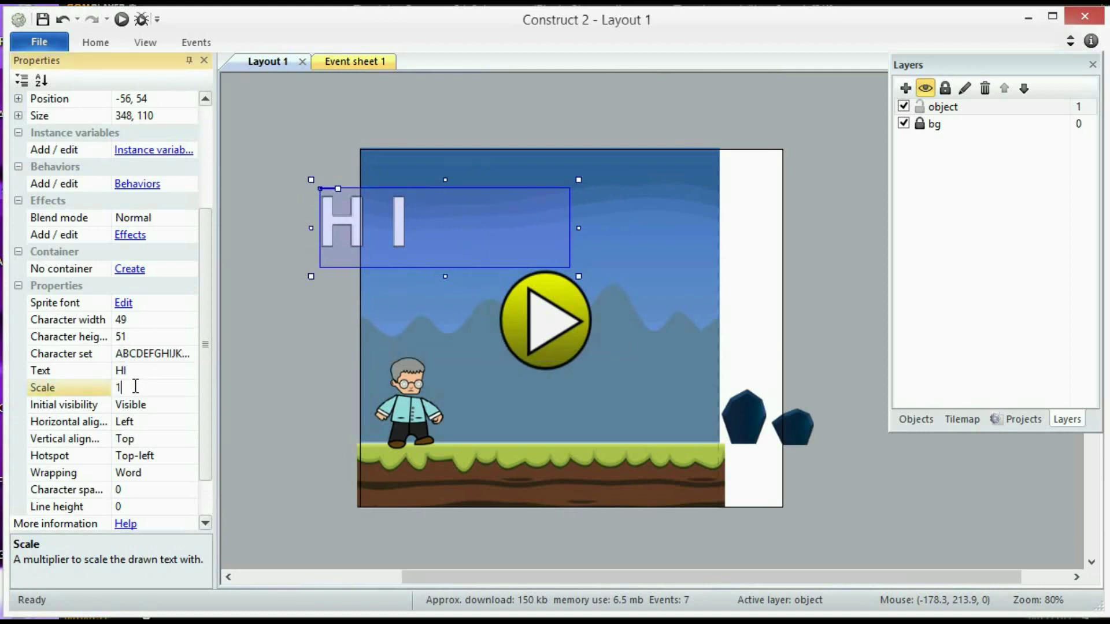
{"action": "key", "text": "Return"}
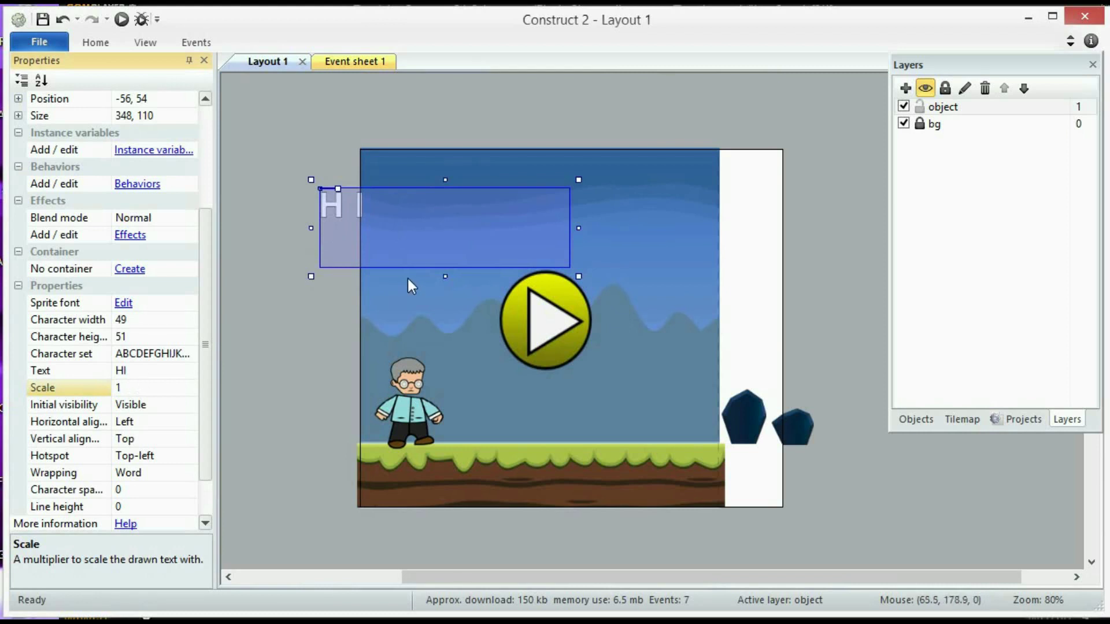
{"action": "left_click_drag", "start_coordinate": [445, 276], "coordinate": [436, 237]}
Set the sprite font's text to Score and its vertical and horizontal alignment to Center
{"action": "left_click", "coordinate": [156, 370]}
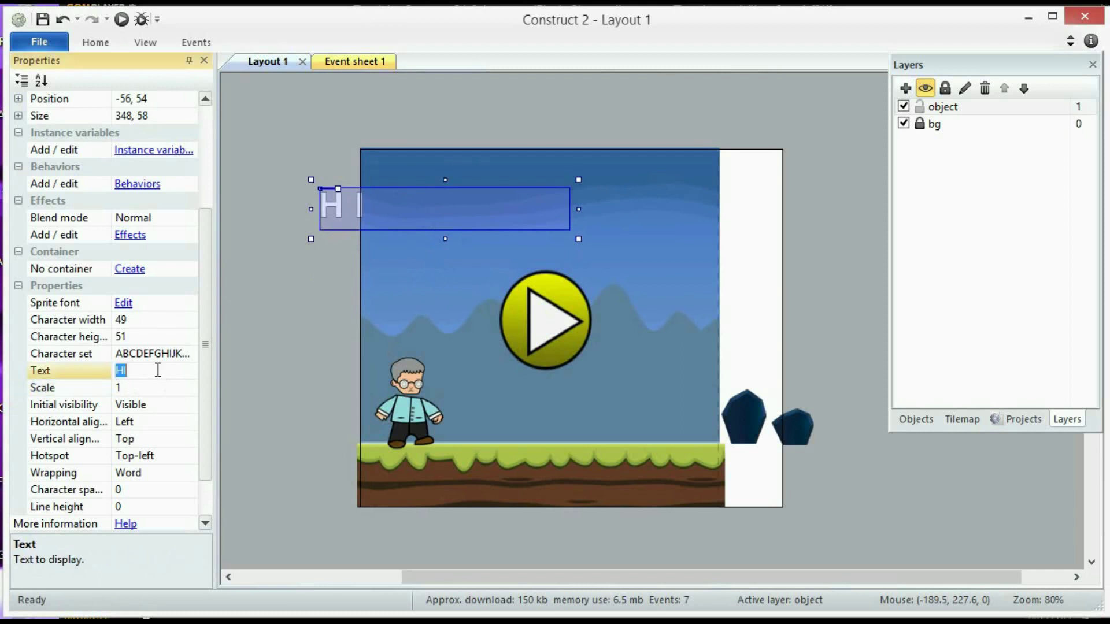
{"action": "type", "text": "Score"}
{"action": "key", "text": "Return"}
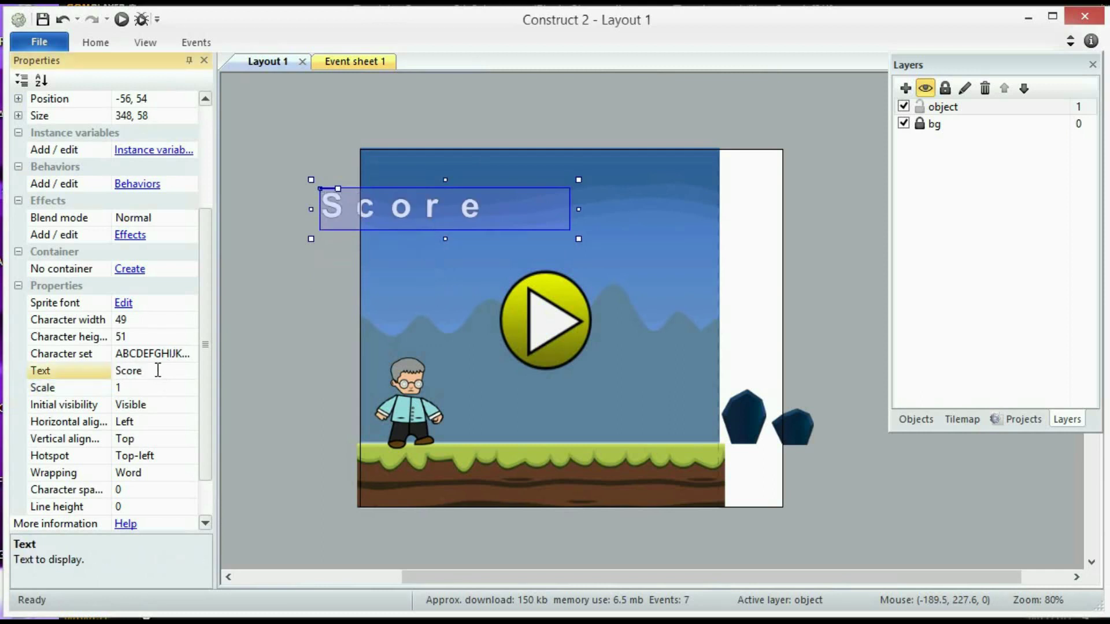
{"action": "left_click", "coordinate": [188, 441]}
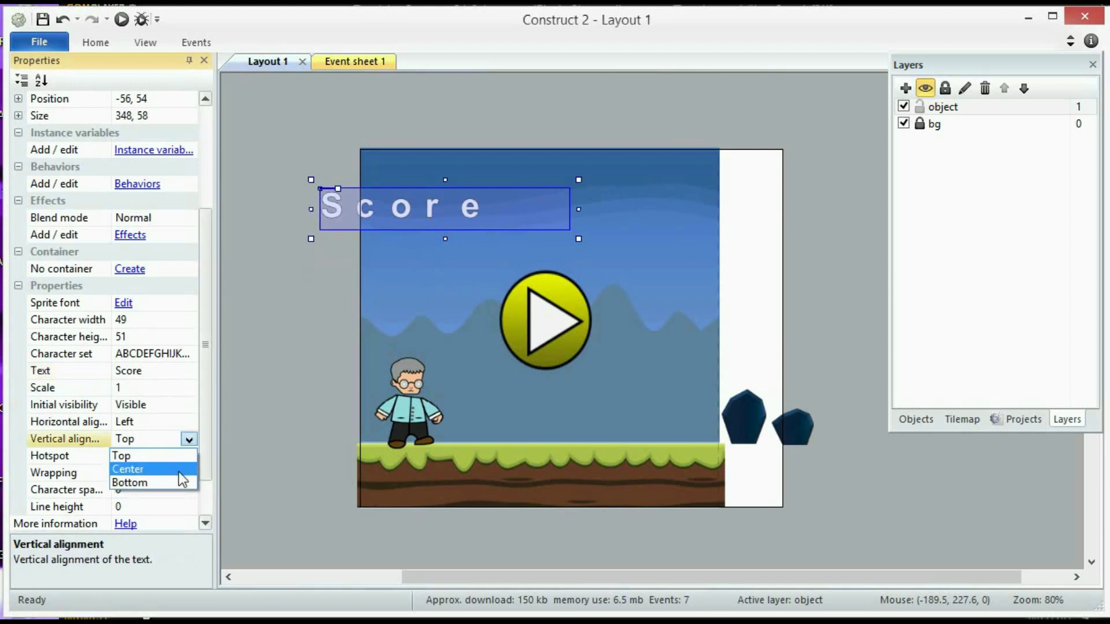
{"action": "left_click", "coordinate": [178, 470]}
{"action": "left_click", "coordinate": [187, 423]}
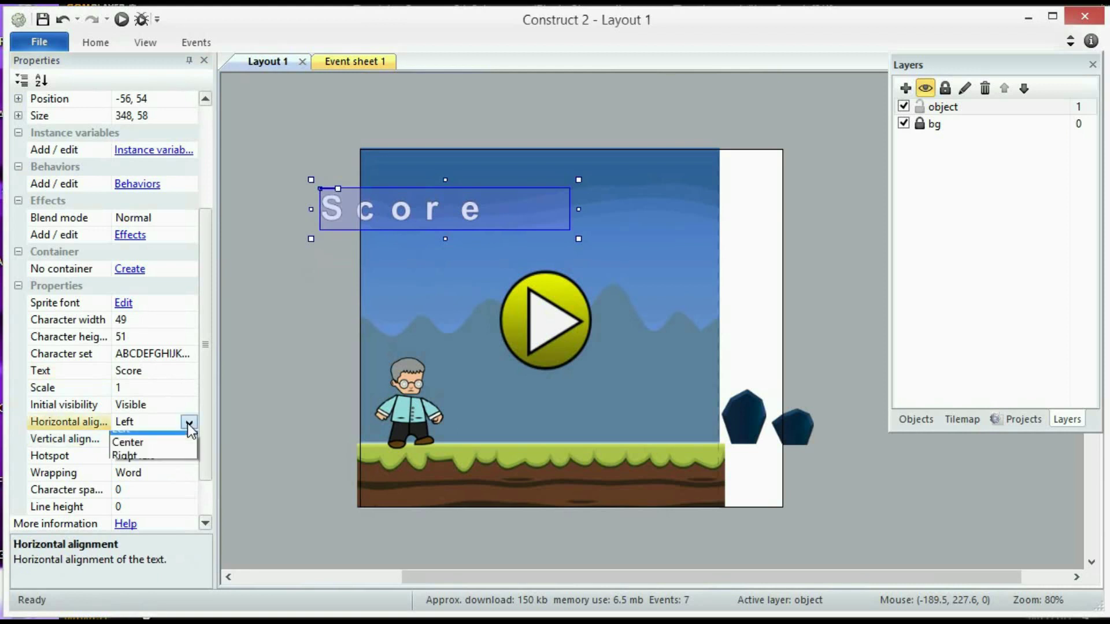
{"action": "left_click", "coordinate": [184, 452]}
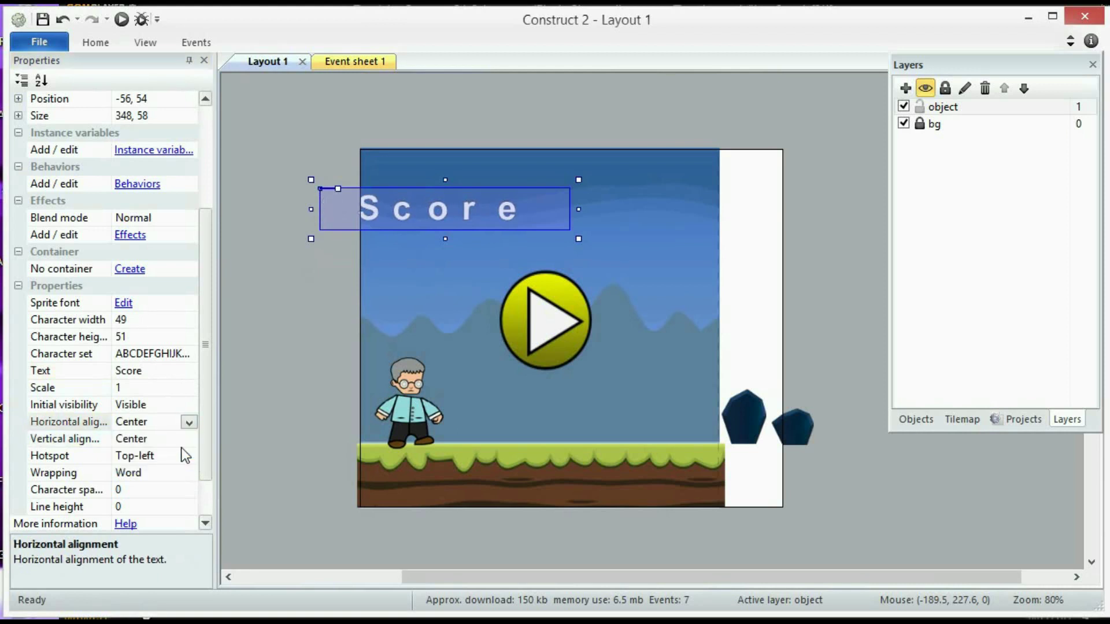
Move the Score text inside the layout's upper-left area, slightly below its upper edge, and deselect it
{"action": "left_click_drag", "start_coordinate": [206, 457], "coordinate": [206, 471]}
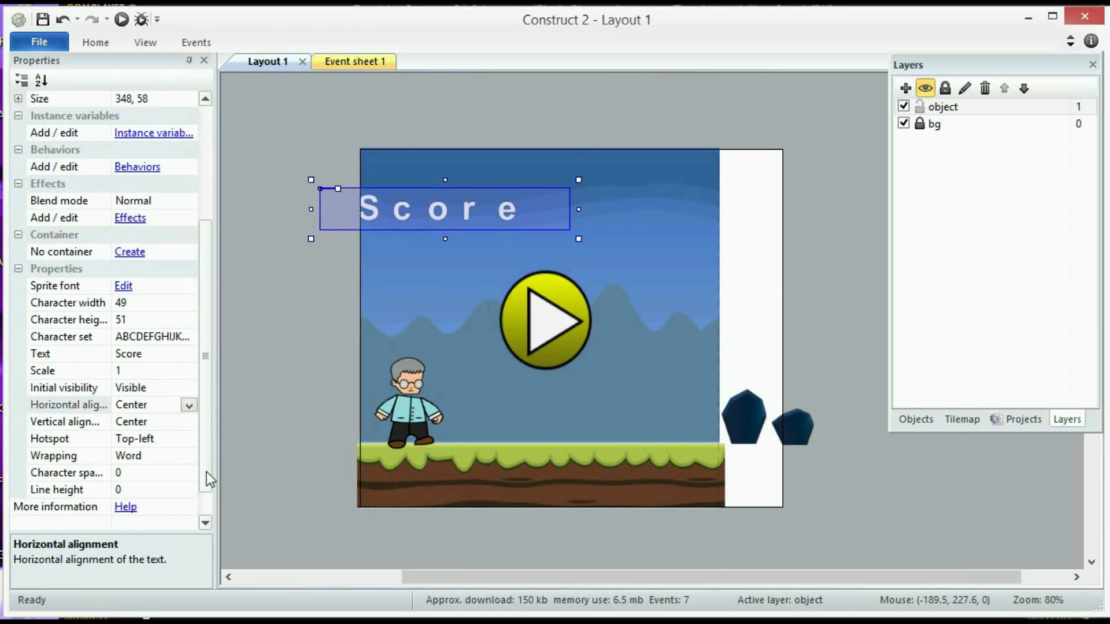
{"action": "left_click_drag", "start_coordinate": [404, 203], "coordinate": [418, 163]}
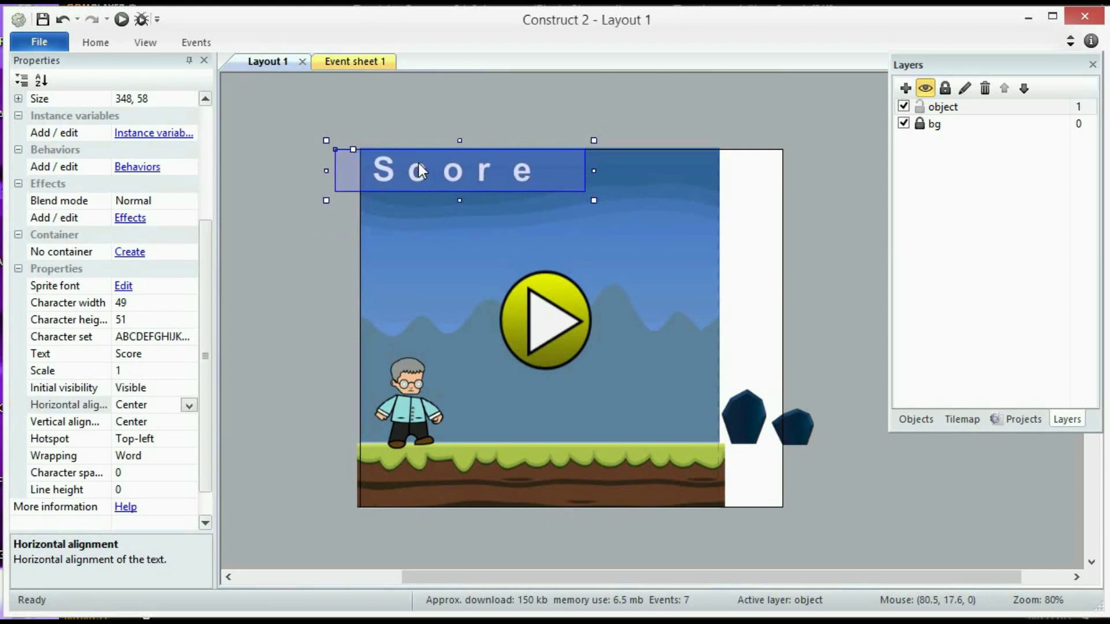
{"action": "left_click_drag", "start_coordinate": [419, 171], "coordinate": [418, 194]}
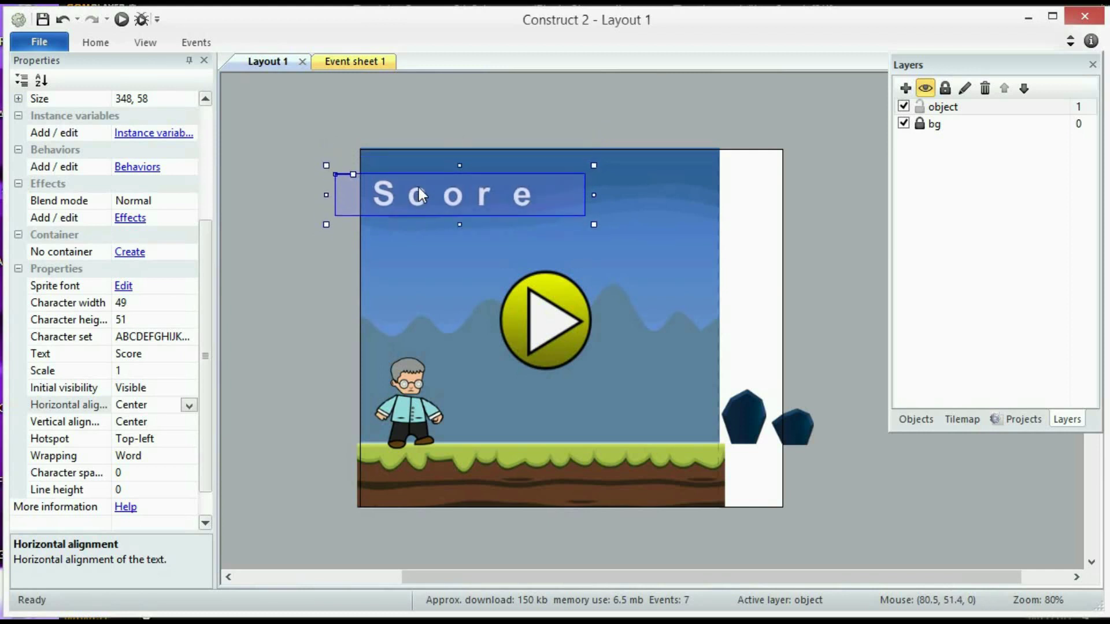
{"action": "left_click", "coordinate": [302, 323]}
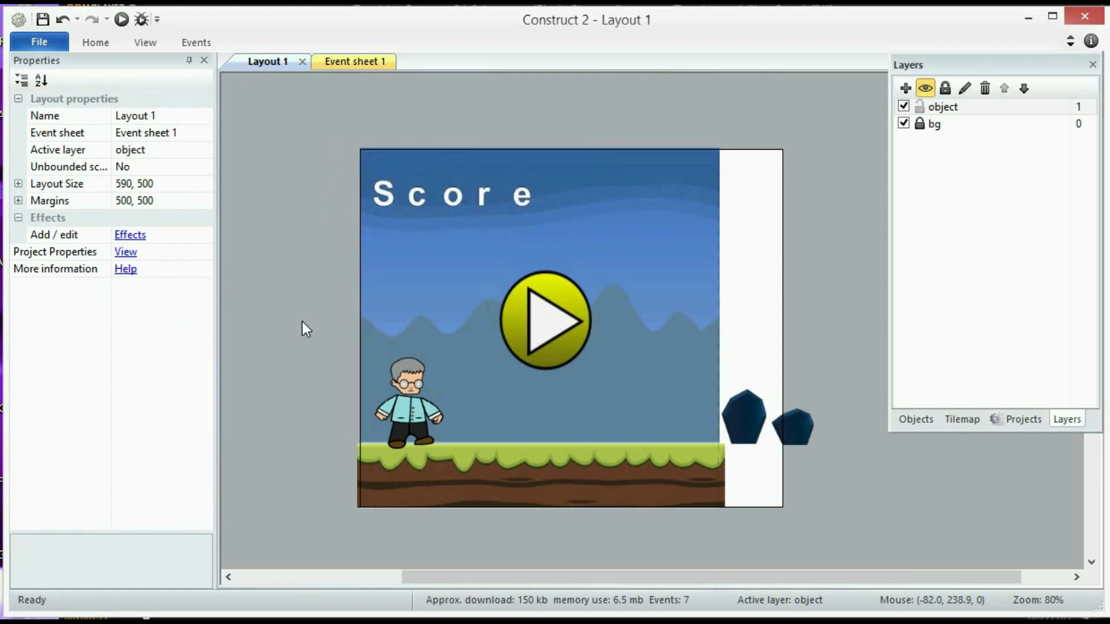
Insert a new Sprite on the object layer outside the layout's left edge, at about -87, 174
{"action": "double_click", "coordinate": [303, 329]}
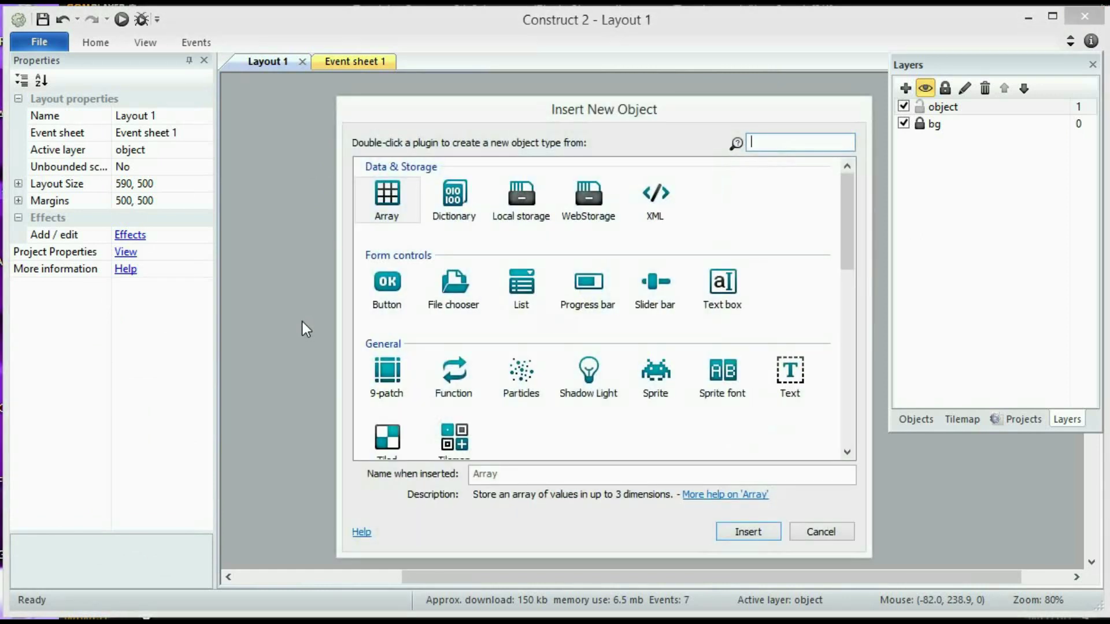
{"action": "double_click", "coordinate": [656, 373]}
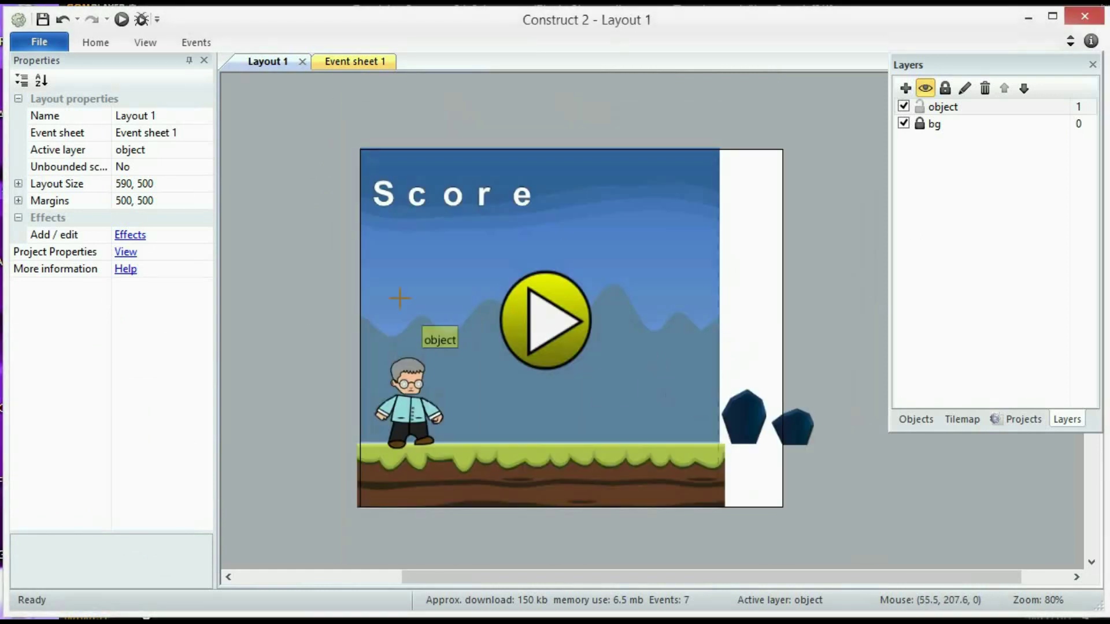
{"action": "left_click", "coordinate": [298, 274]}
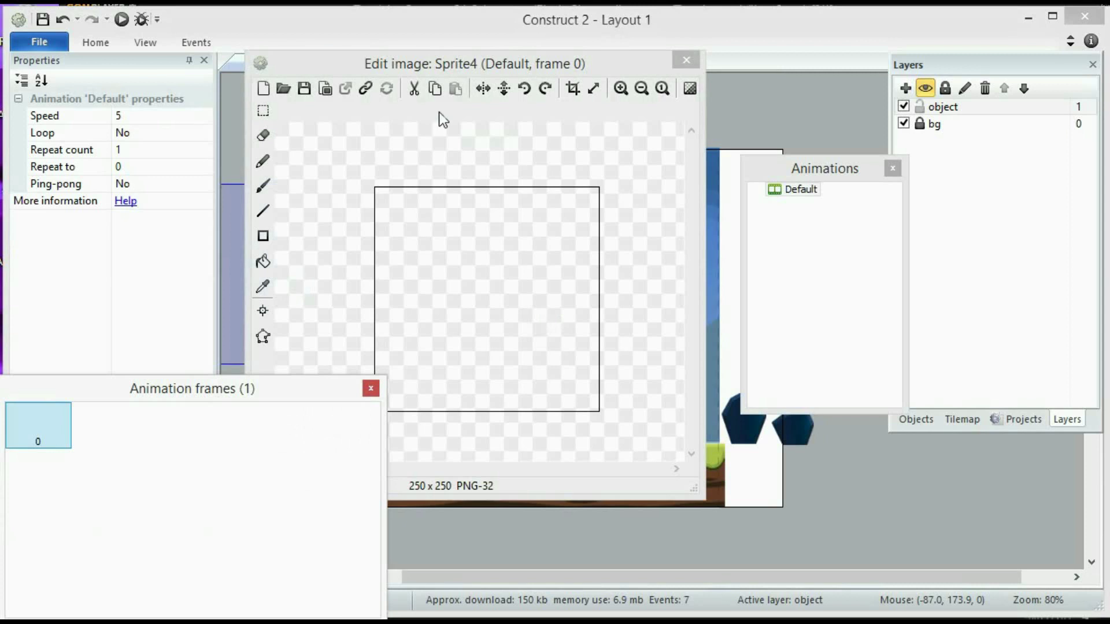
Resize the new sprite's image canvas to 50 by 50 pixels with the Stretch option
{"action": "left_click", "coordinate": [589, 89]}
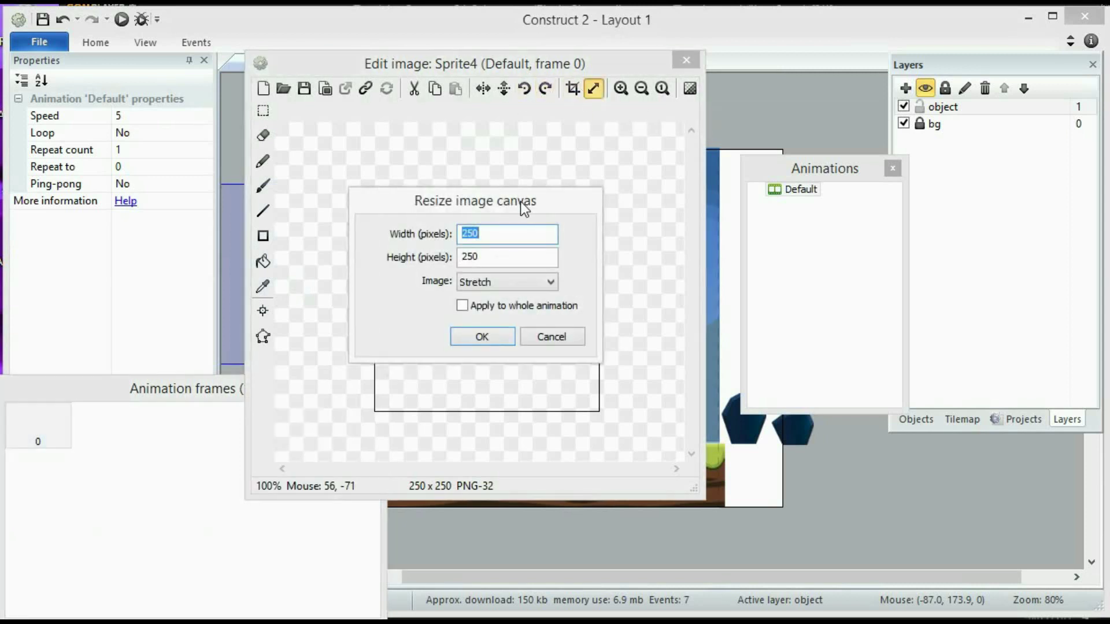
{"action": "type", "text": "50"}
{"action": "left_click", "coordinate": [485, 257]}
{"action": "left_click_drag", "start_coordinate": [485, 256], "coordinate": [454, 265]}
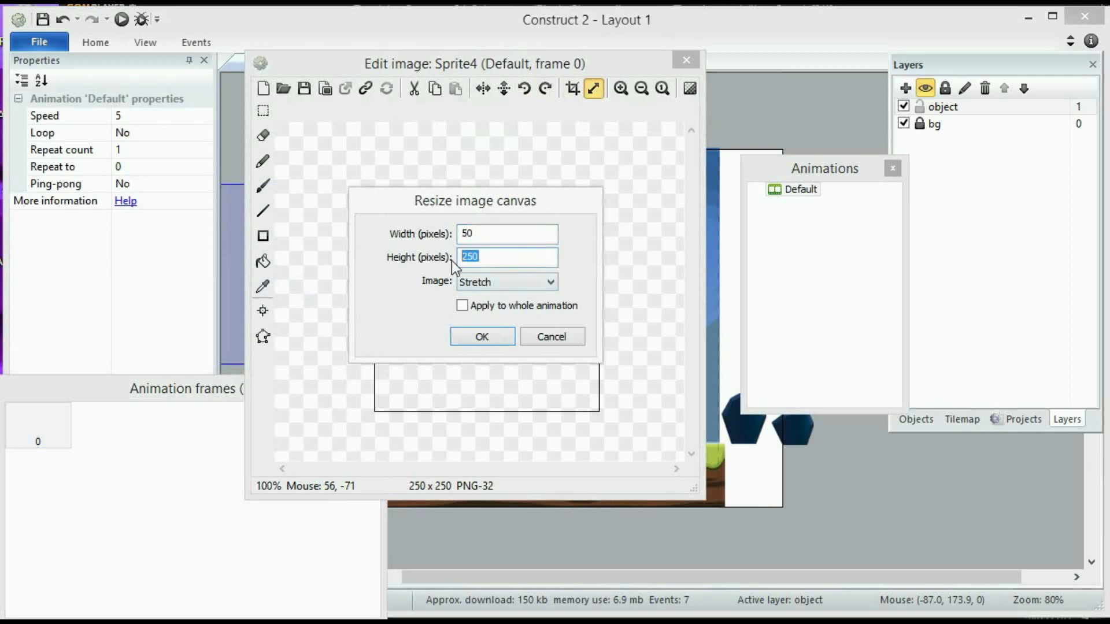
{"action": "type", "text": "50"}
{"action": "left_click", "coordinate": [480, 338]}
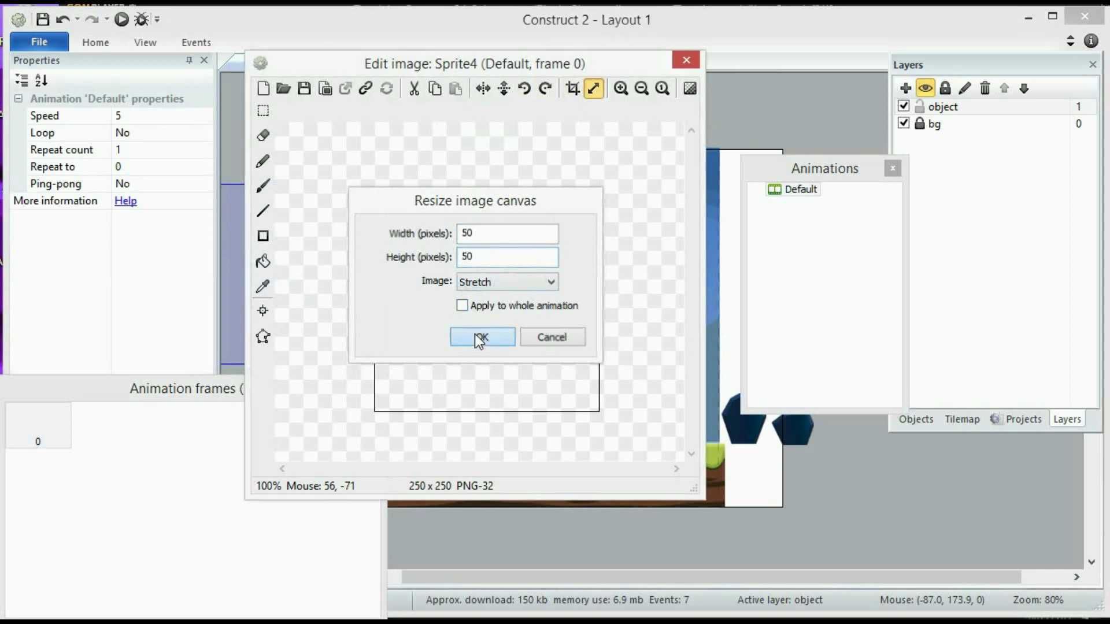
Fill the sprite's canvas with red (251, 20, 3) and close the image editor
{"action": "left_click", "coordinate": [265, 268]}
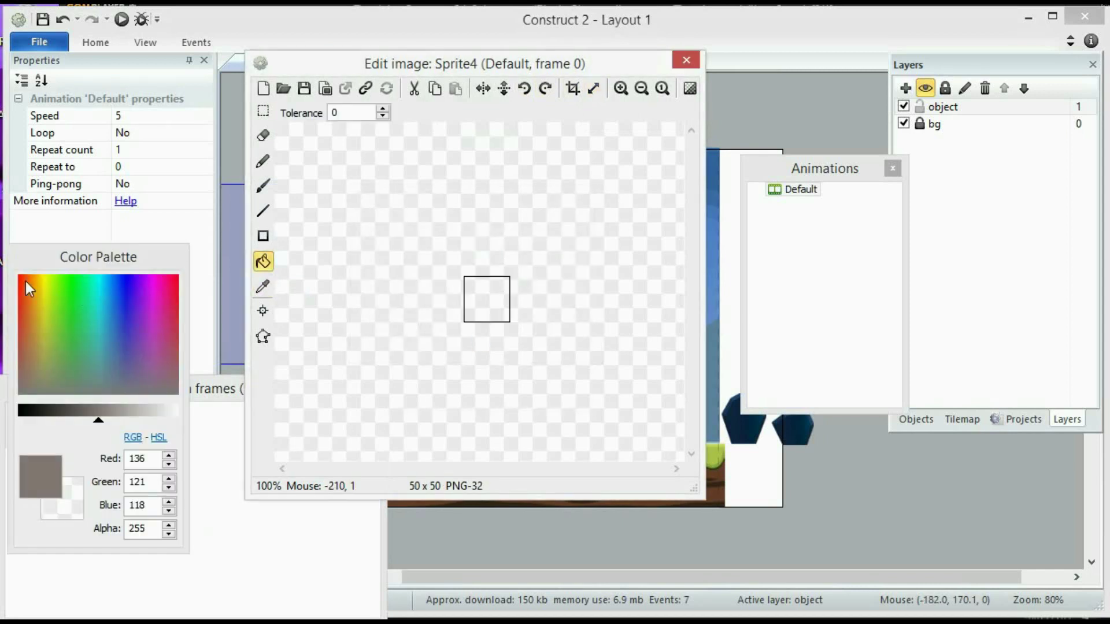
{"action": "left_click", "coordinate": [19, 275]}
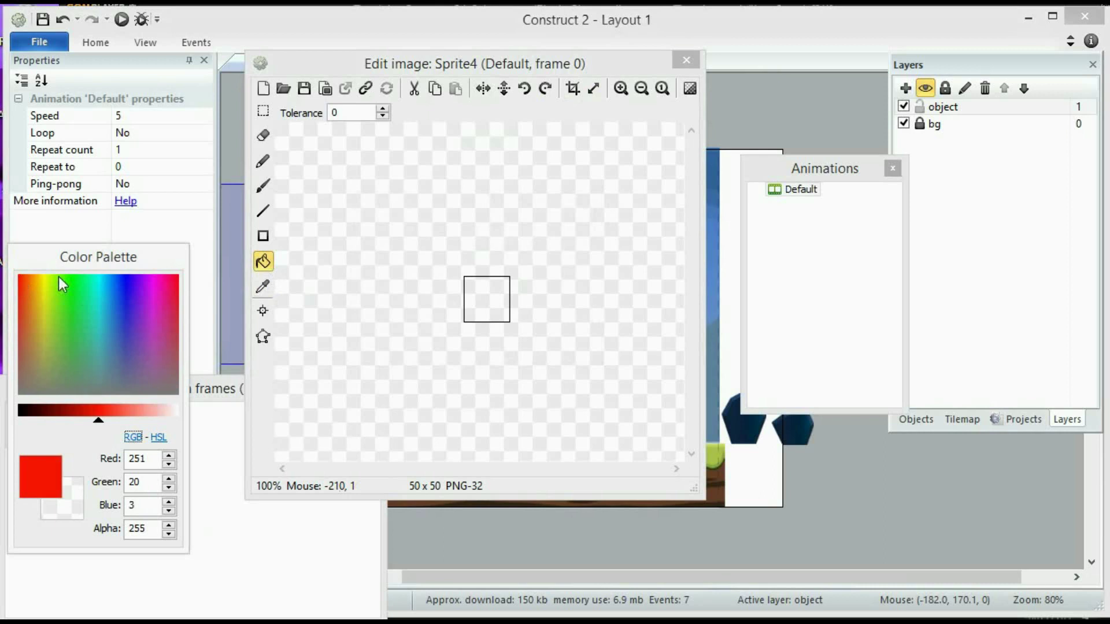
{"action": "left_click", "coordinate": [491, 293]}
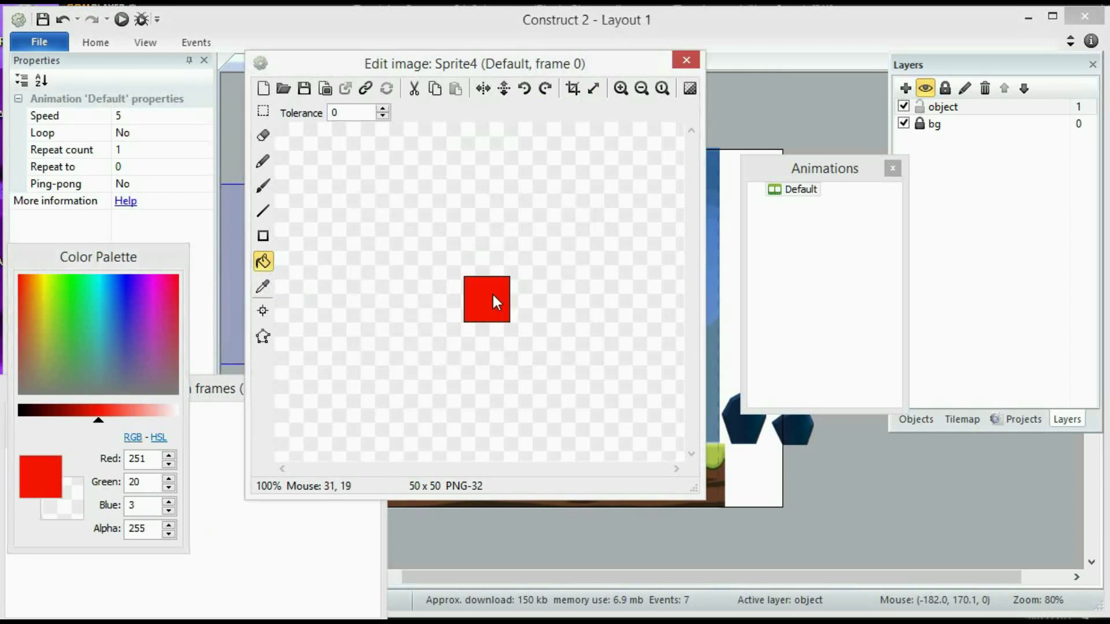
{"action": "left_click", "coordinate": [685, 61]}
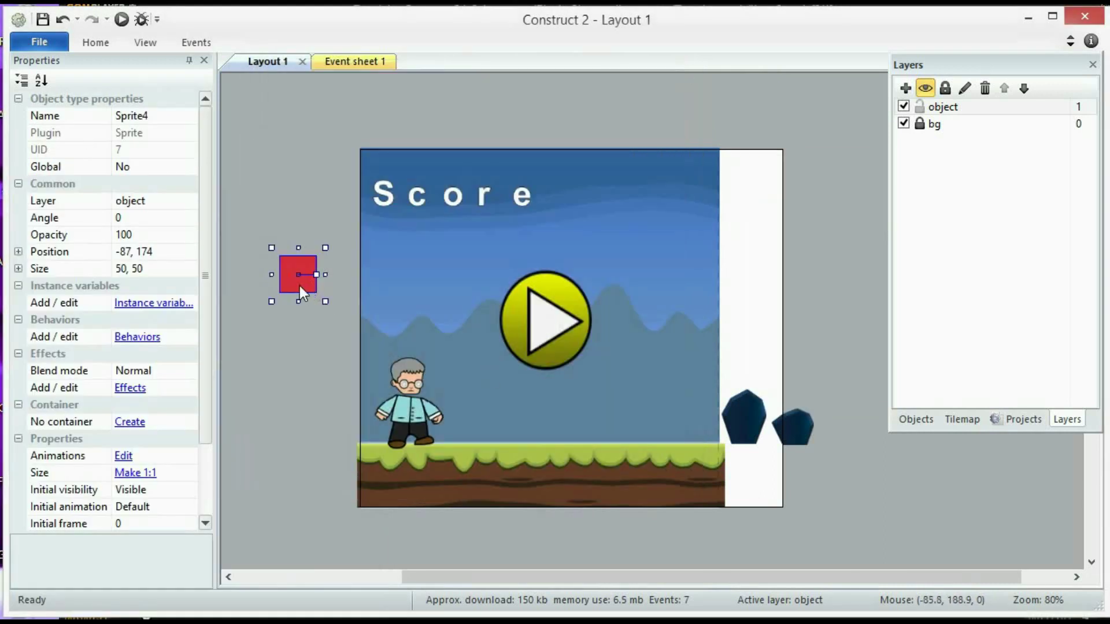
Place the red sprite on the ground beneath the player at about 93, 435 and widen it to about 178 × 50
{"action": "left_click_drag", "start_coordinate": [299, 285], "coordinate": [498, 461]}
{"action": "key", "text": "Down"}
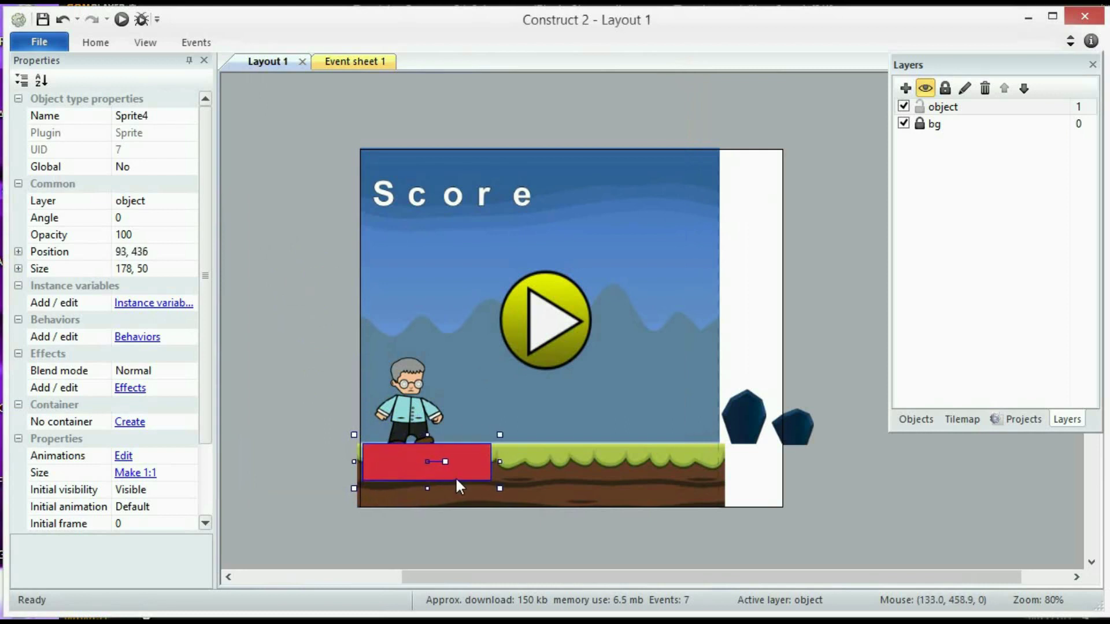
{"action": "key", "text": "Down"}
{"action": "key", "text": "Up"}
{"action": "key", "text": "Up"}
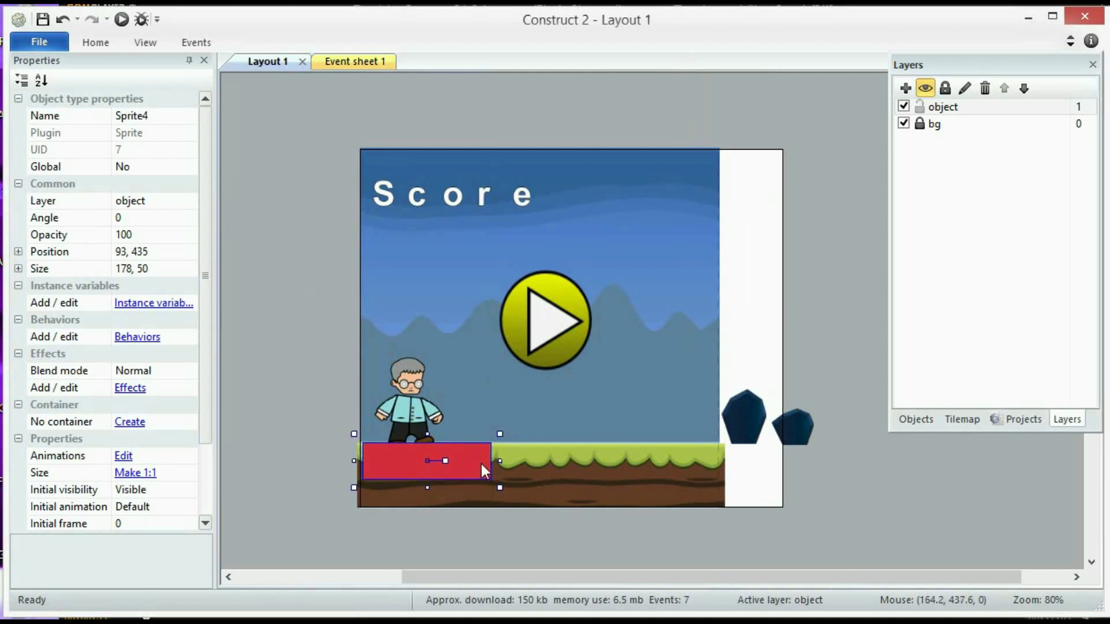
Shrink the red sprite to about 166 × 40, nudge it up to about 87, 429, and deselect it
{"action": "left_click_drag", "start_coordinate": [499, 461], "coordinate": [491, 460]}
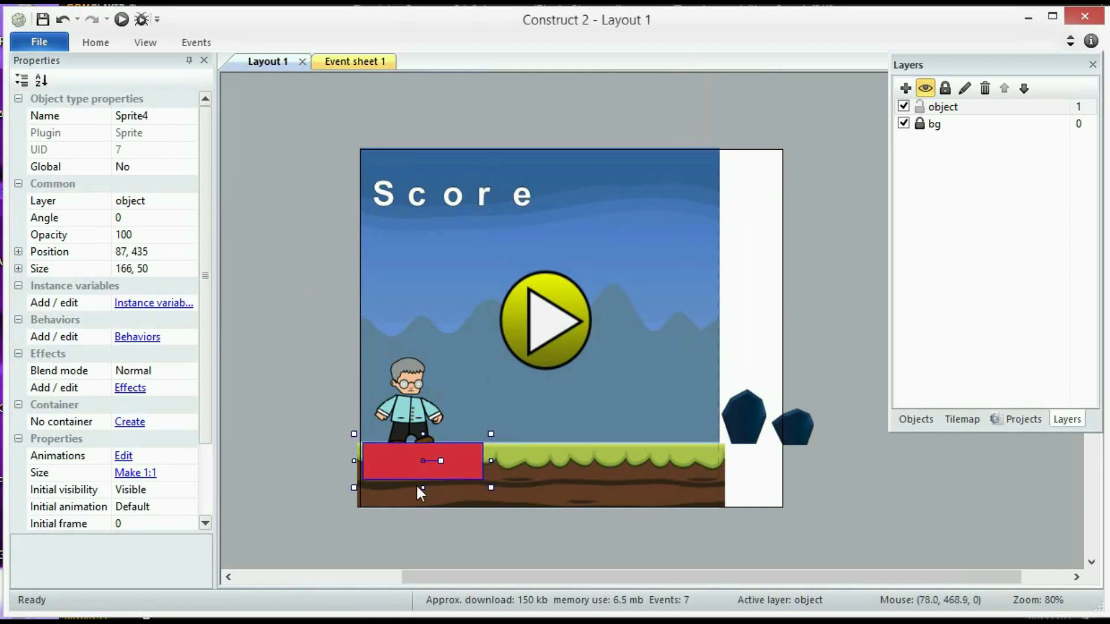
{"action": "left_click_drag", "start_coordinate": [423, 488], "coordinate": [422, 479]}
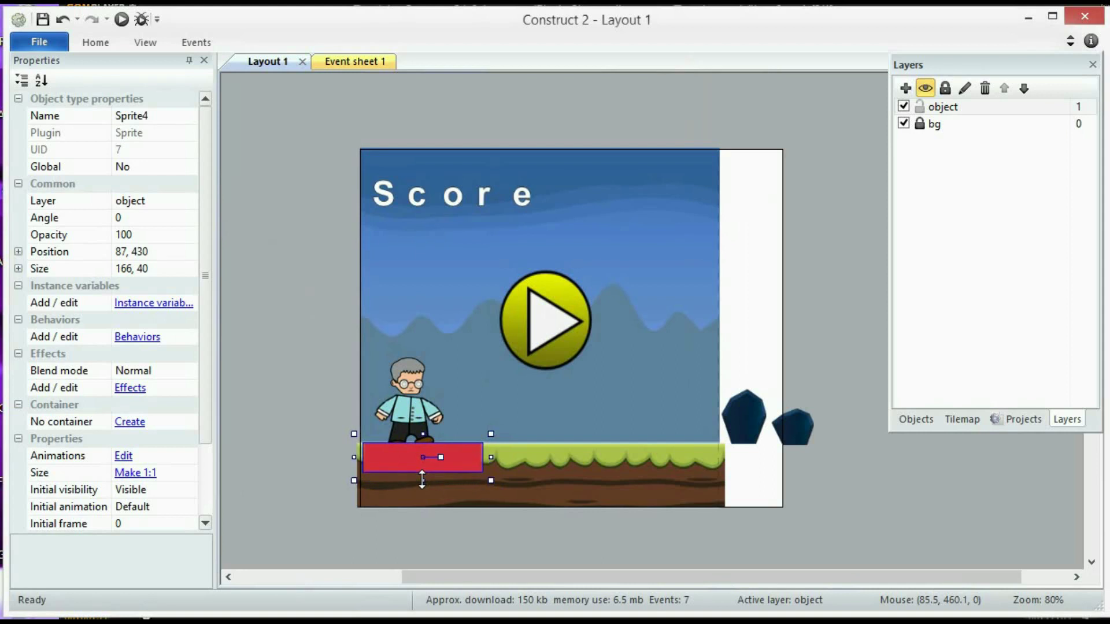
{"action": "left_click", "coordinate": [287, 435]}
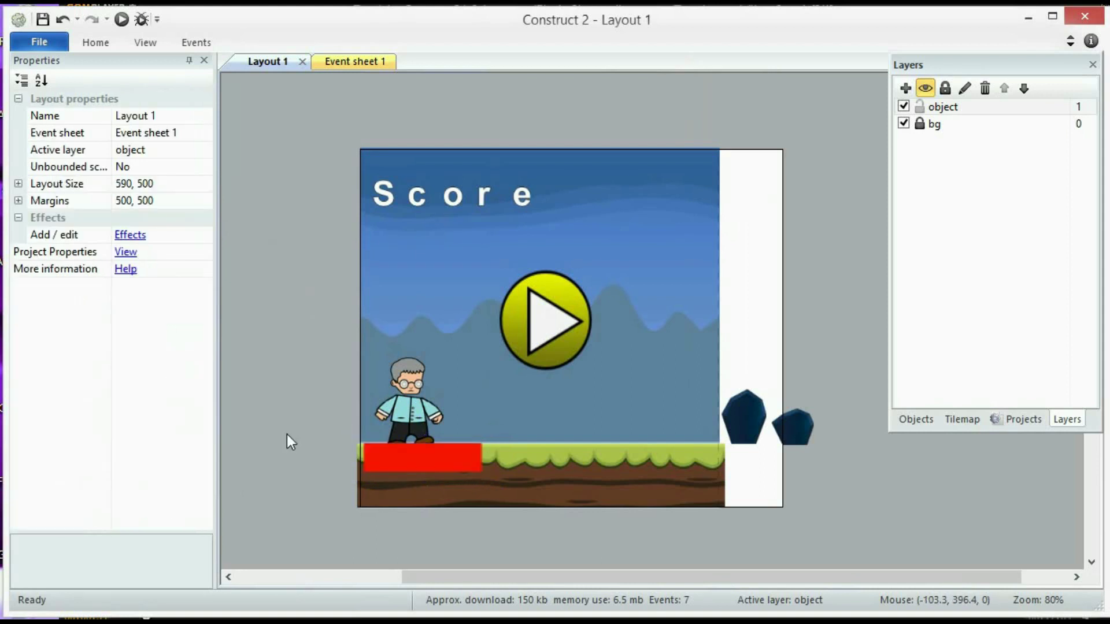
{"action": "left_click", "coordinate": [439, 461]}
{"action": "key", "text": "Up"}
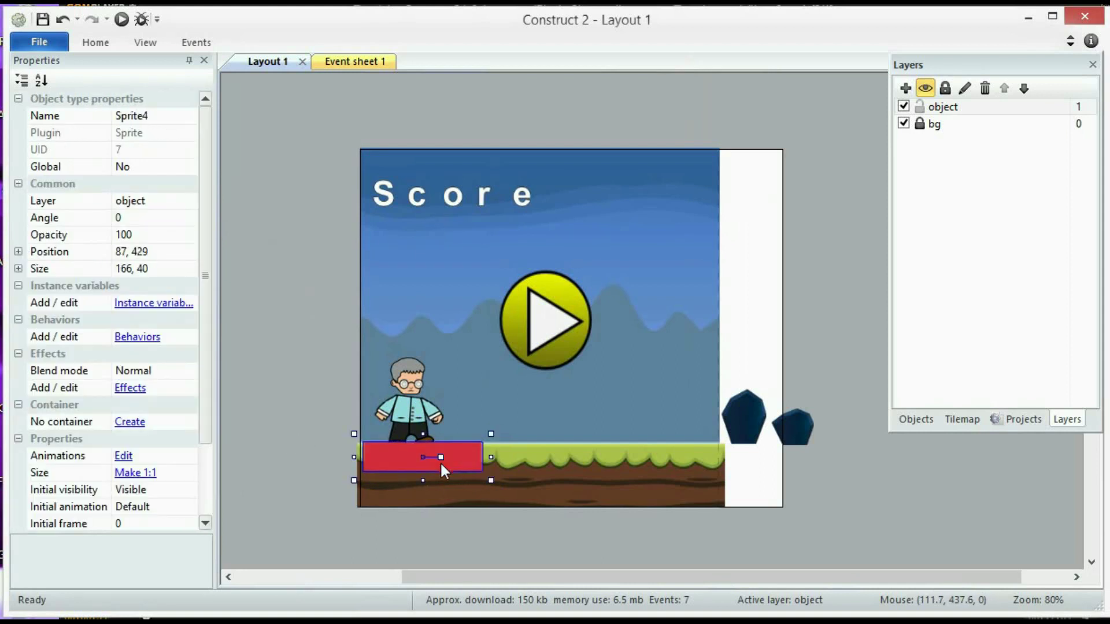
{"action": "left_click", "coordinate": [243, 401]}
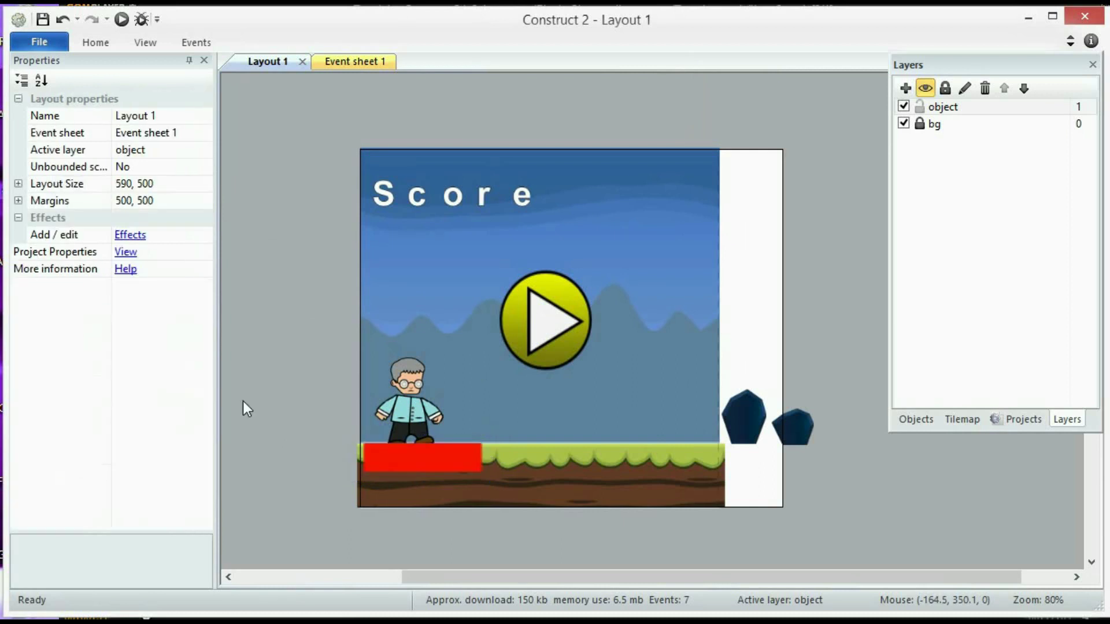